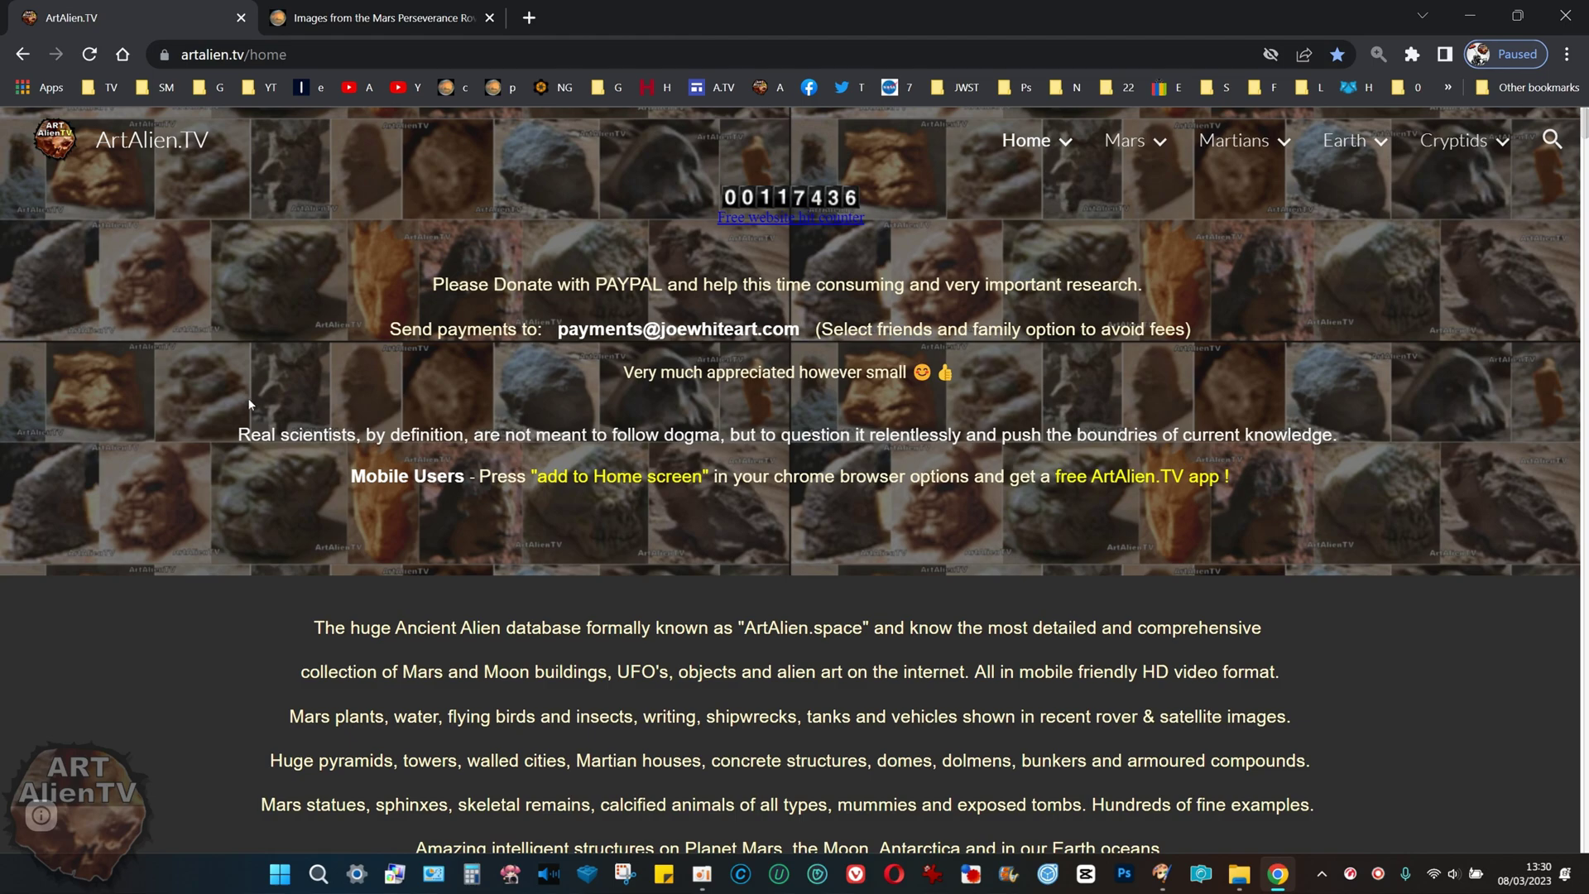
# - Scroll through the Mars 2020 raw image results page to find the filters
pyautogui.scroll(-9, 1494, 477)
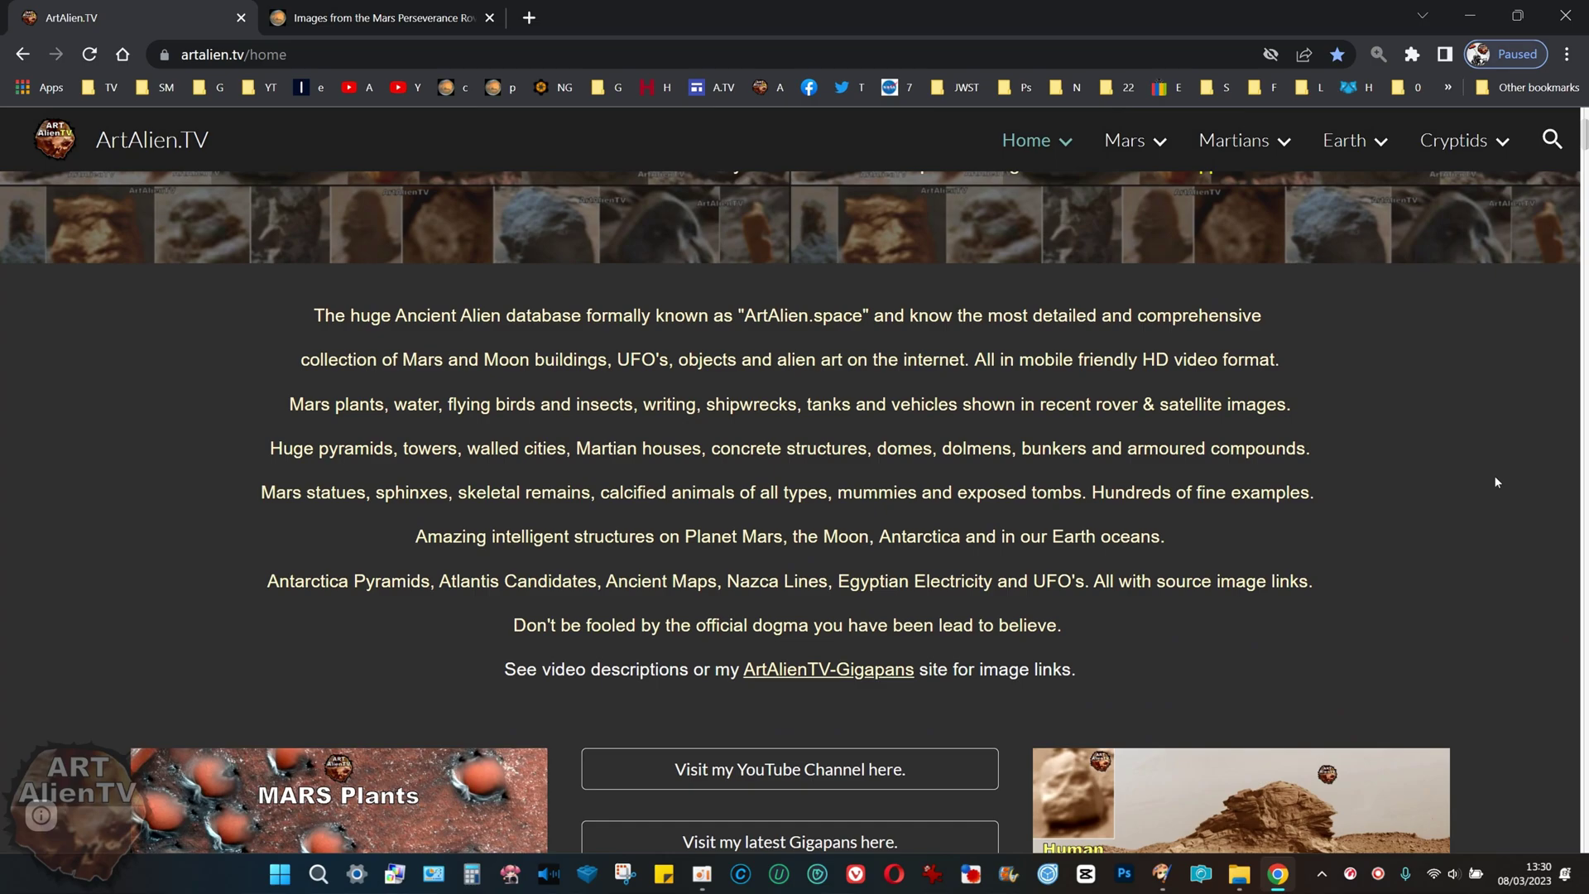
pyautogui.scroll(-4, 1495, 479)
pyautogui.scroll(-3, 1494, 482)
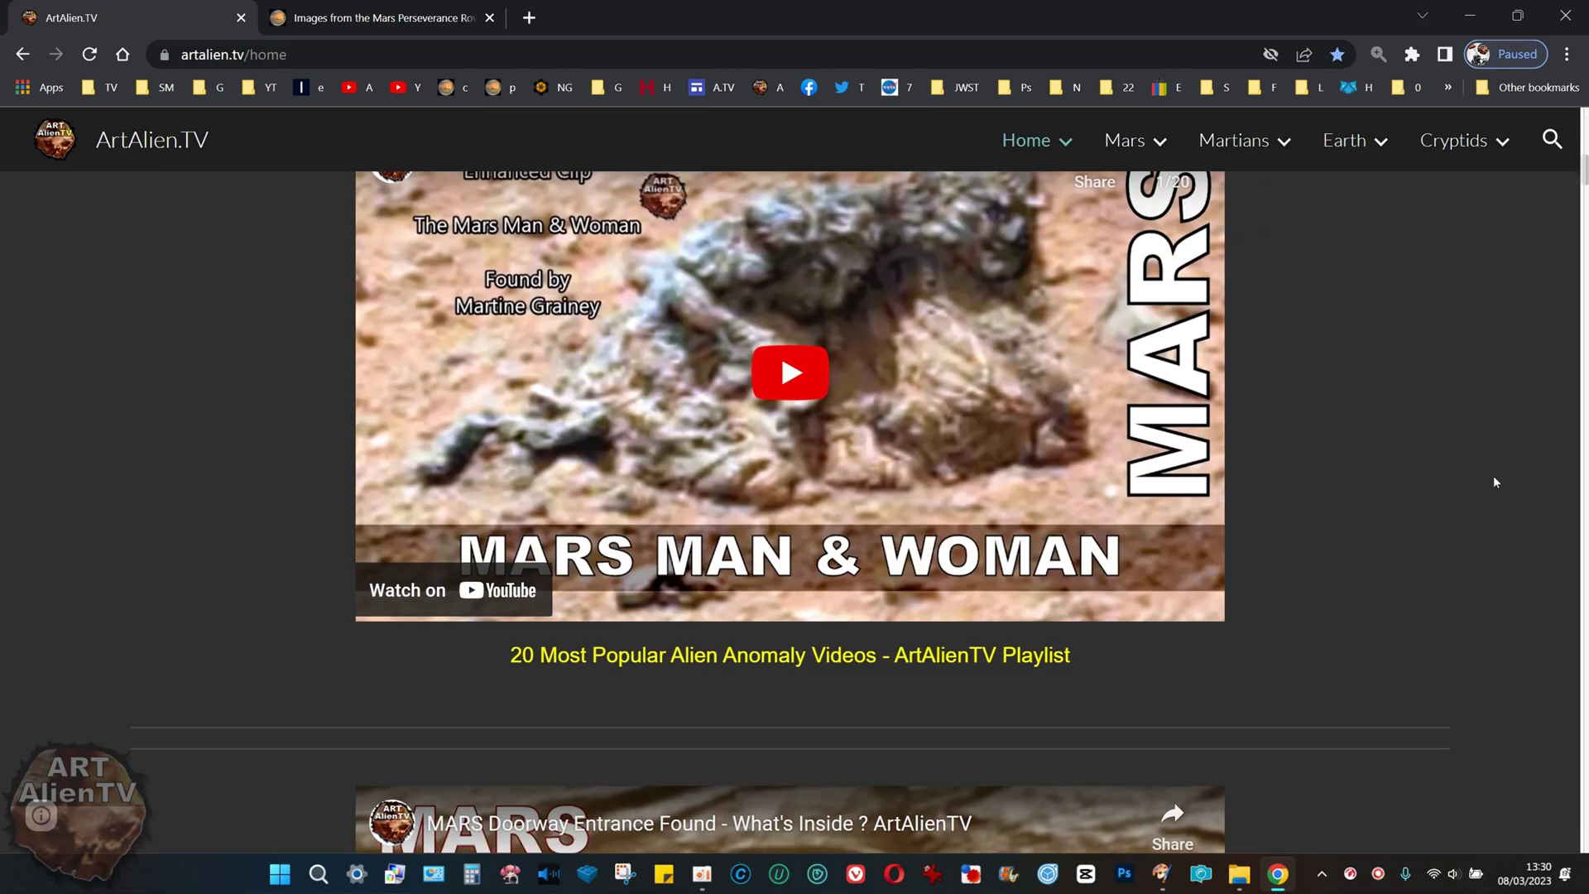
pyautogui.scroll(6, 1493, 482)
pyautogui.scroll(-5, 1495, 482)
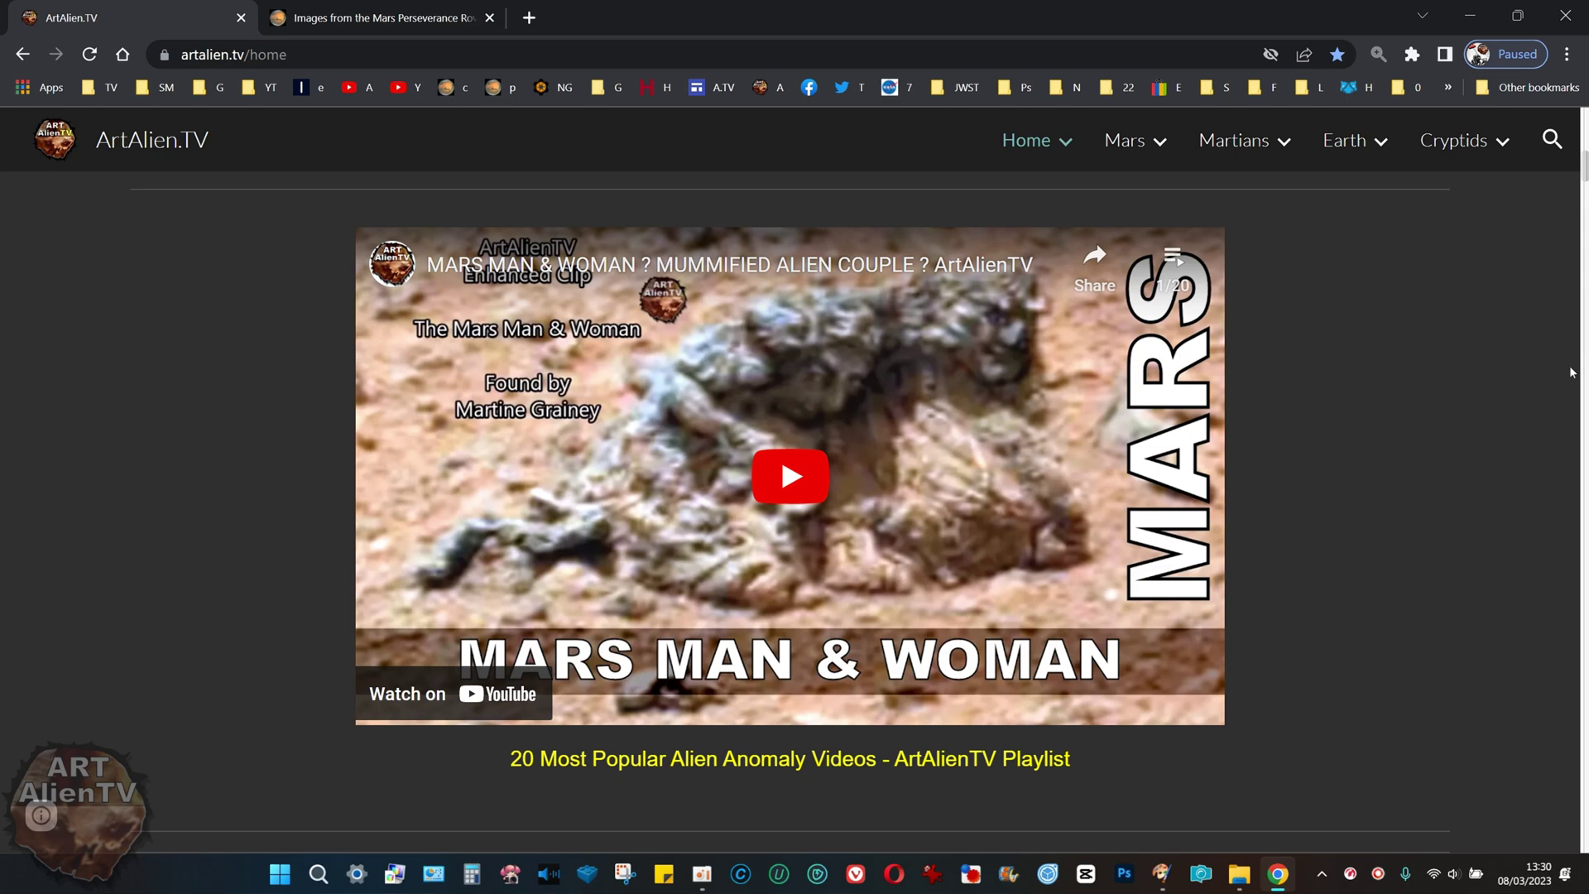
pyautogui.scroll(6, 1573, 368)
pyautogui.moveTo(1039, 140)
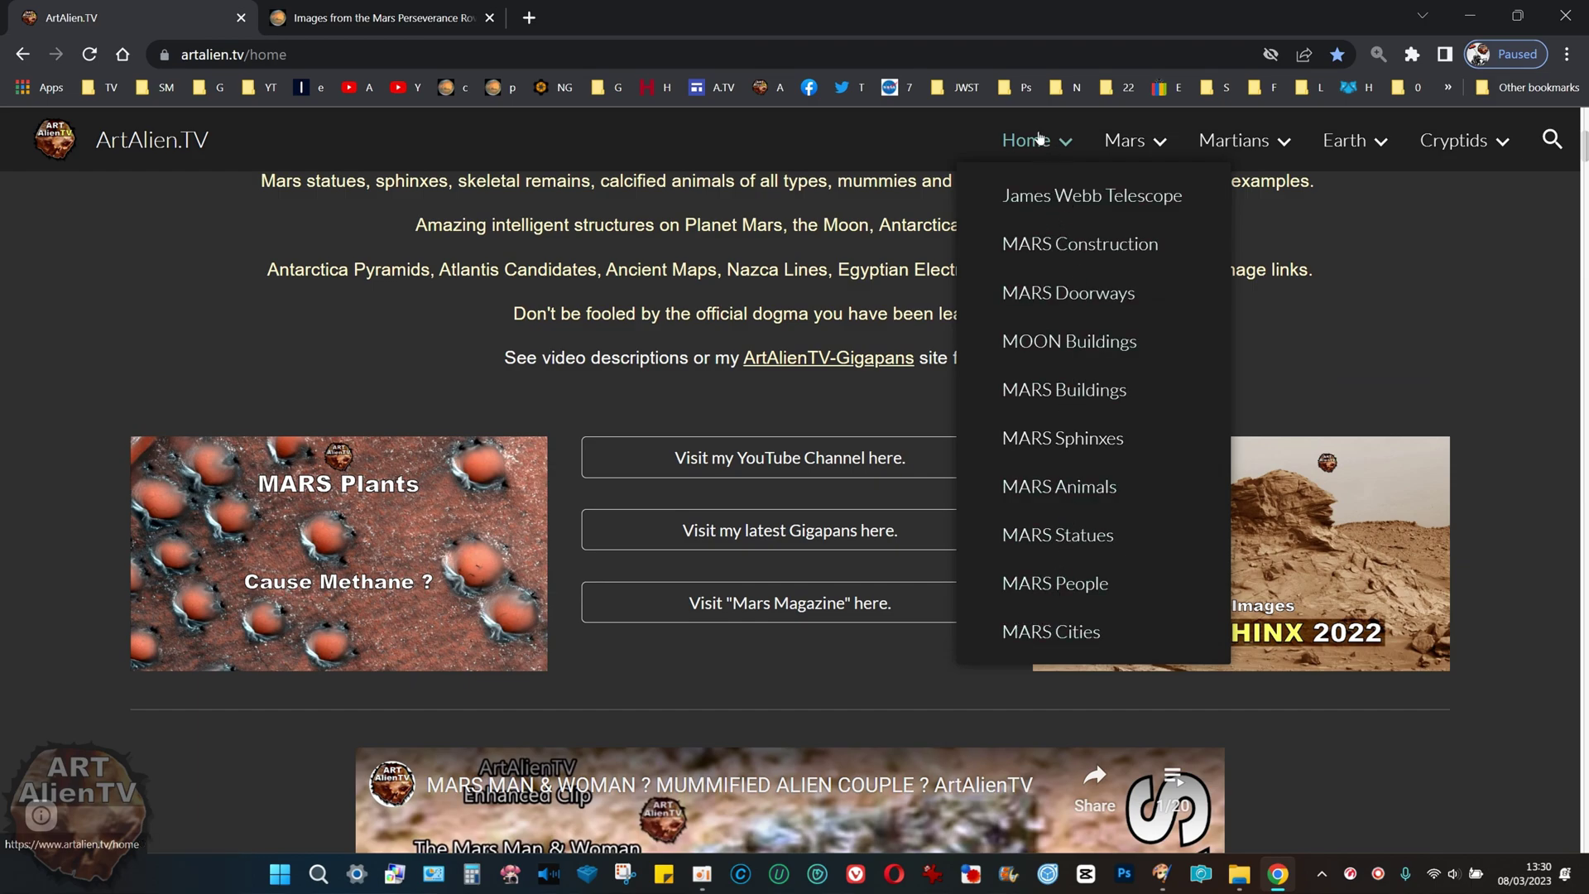
pyautogui.moveTo(1134, 141)
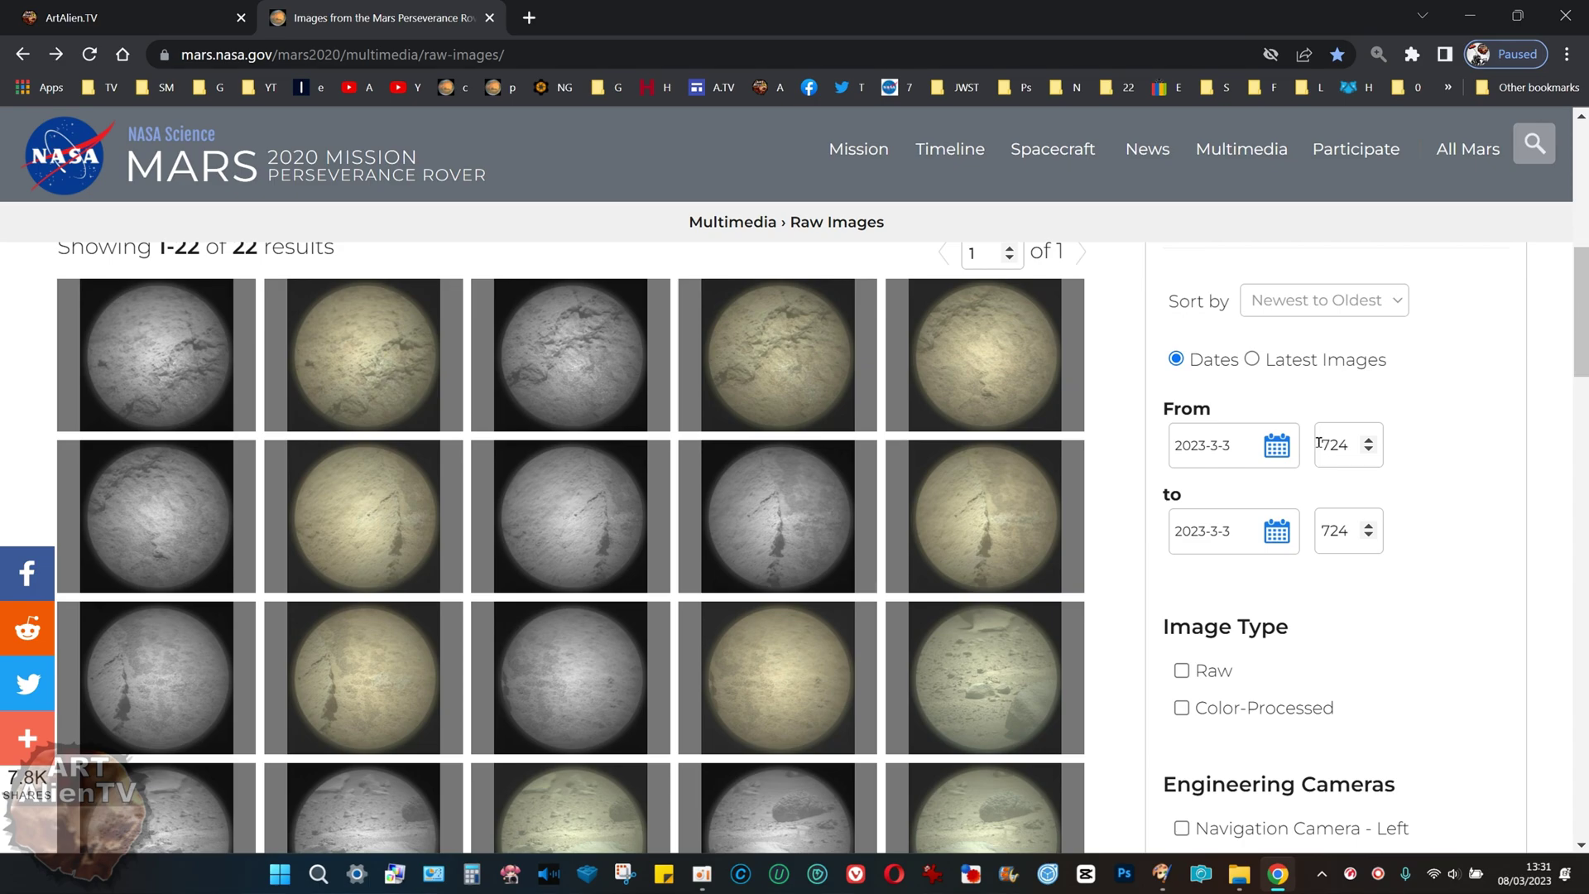
# - Limit the results to sol 724 in both From and To fields, then scroll the thumbnail grid
pyautogui.moveTo(1321, 445); pyautogui.dragTo(1344, 443)
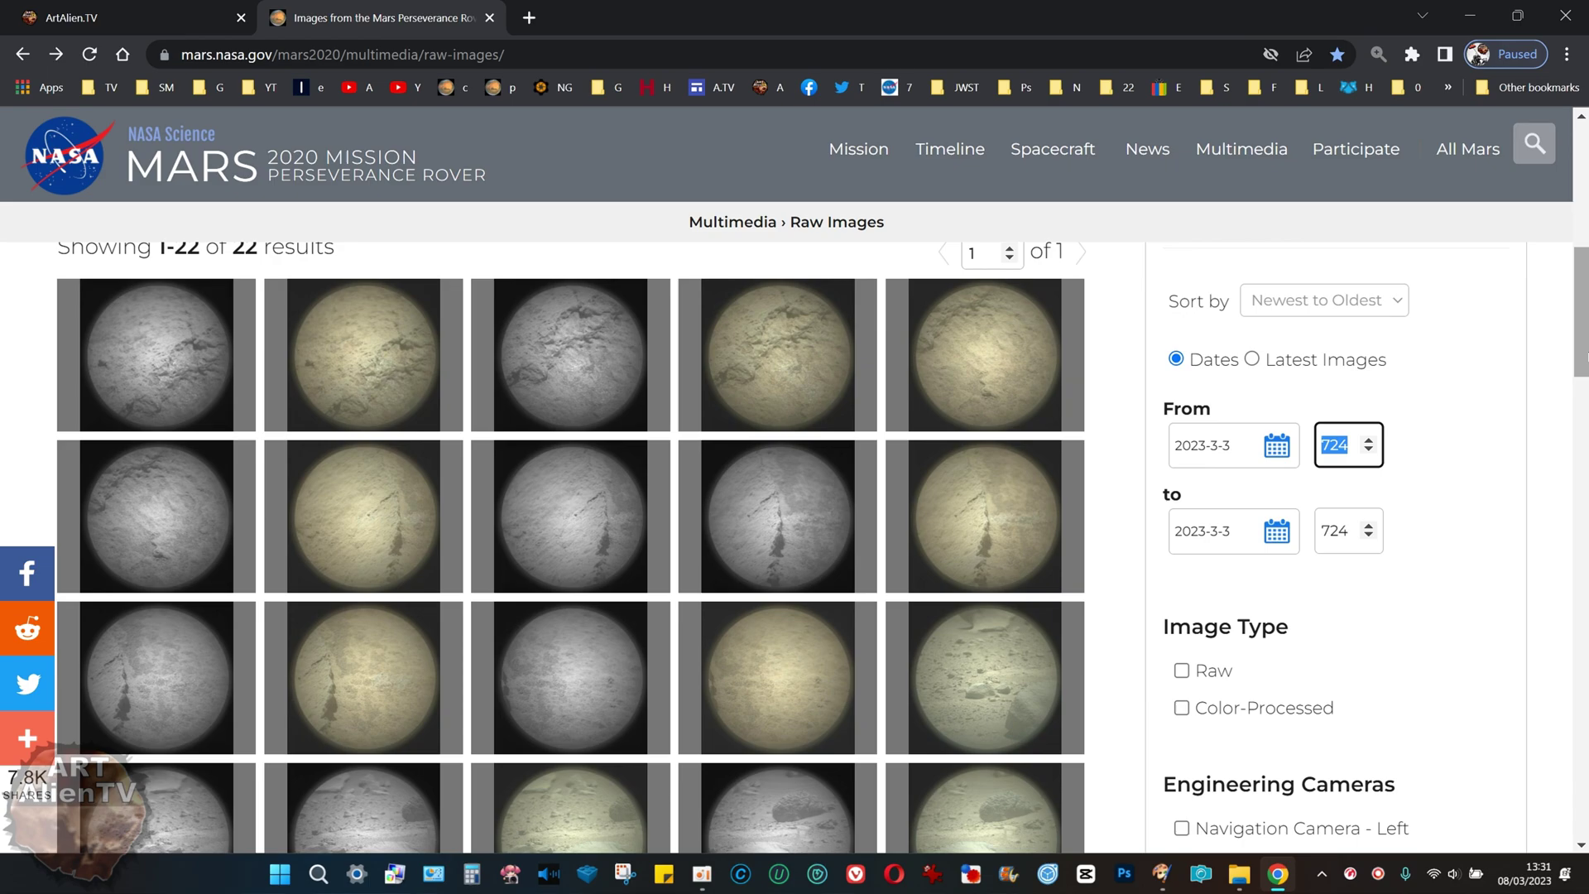
pyautogui.scroll(-2, 1433, 317)
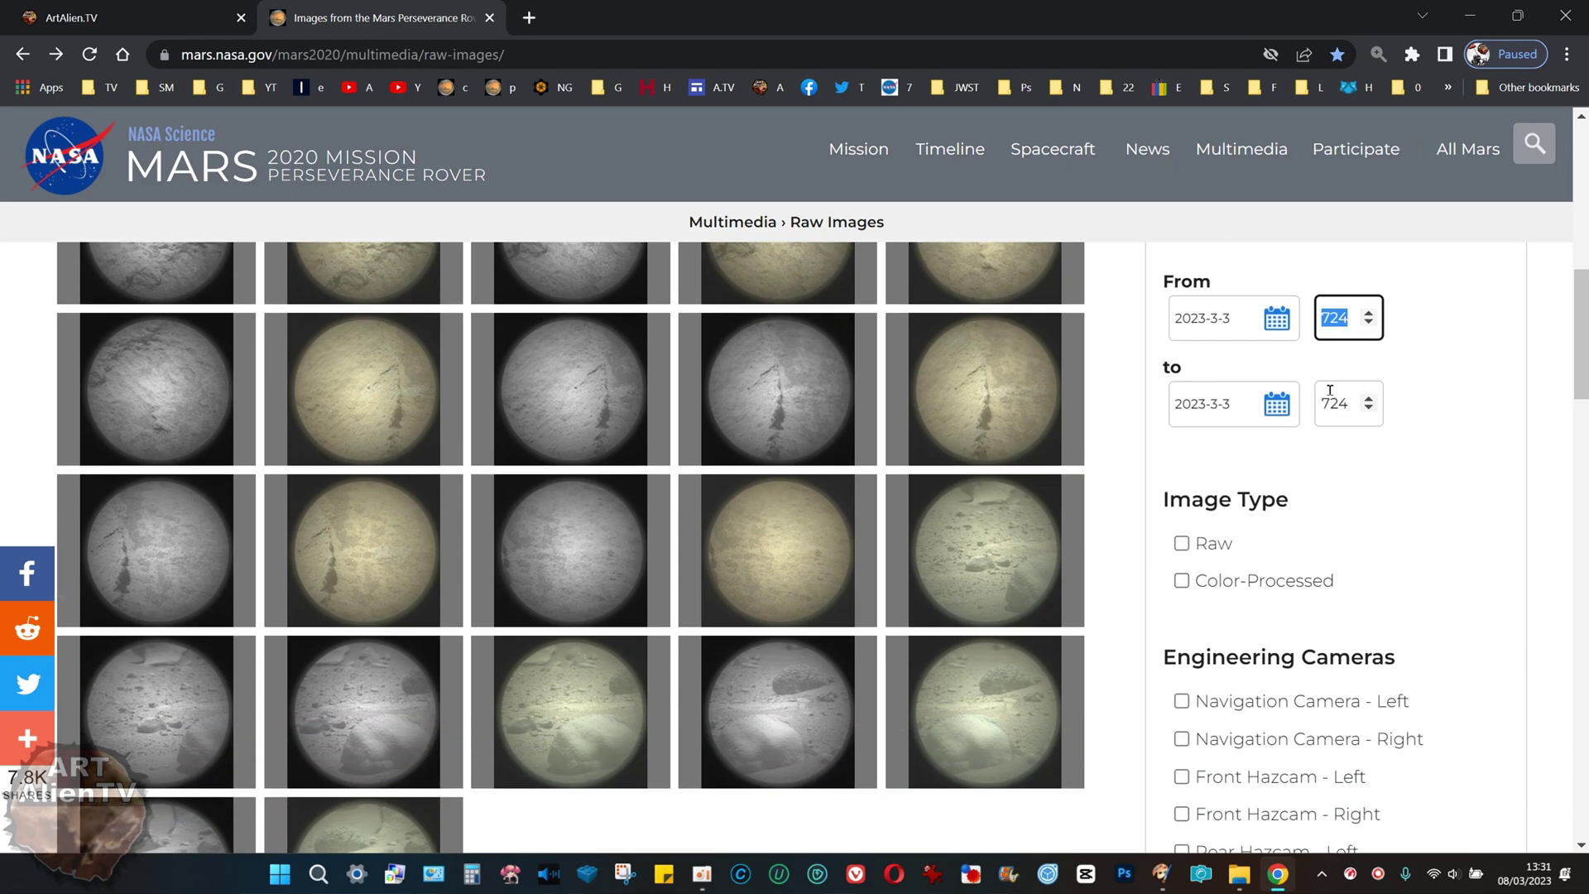
pyautogui.moveTo(1321, 403); pyautogui.dragTo(1347, 404)
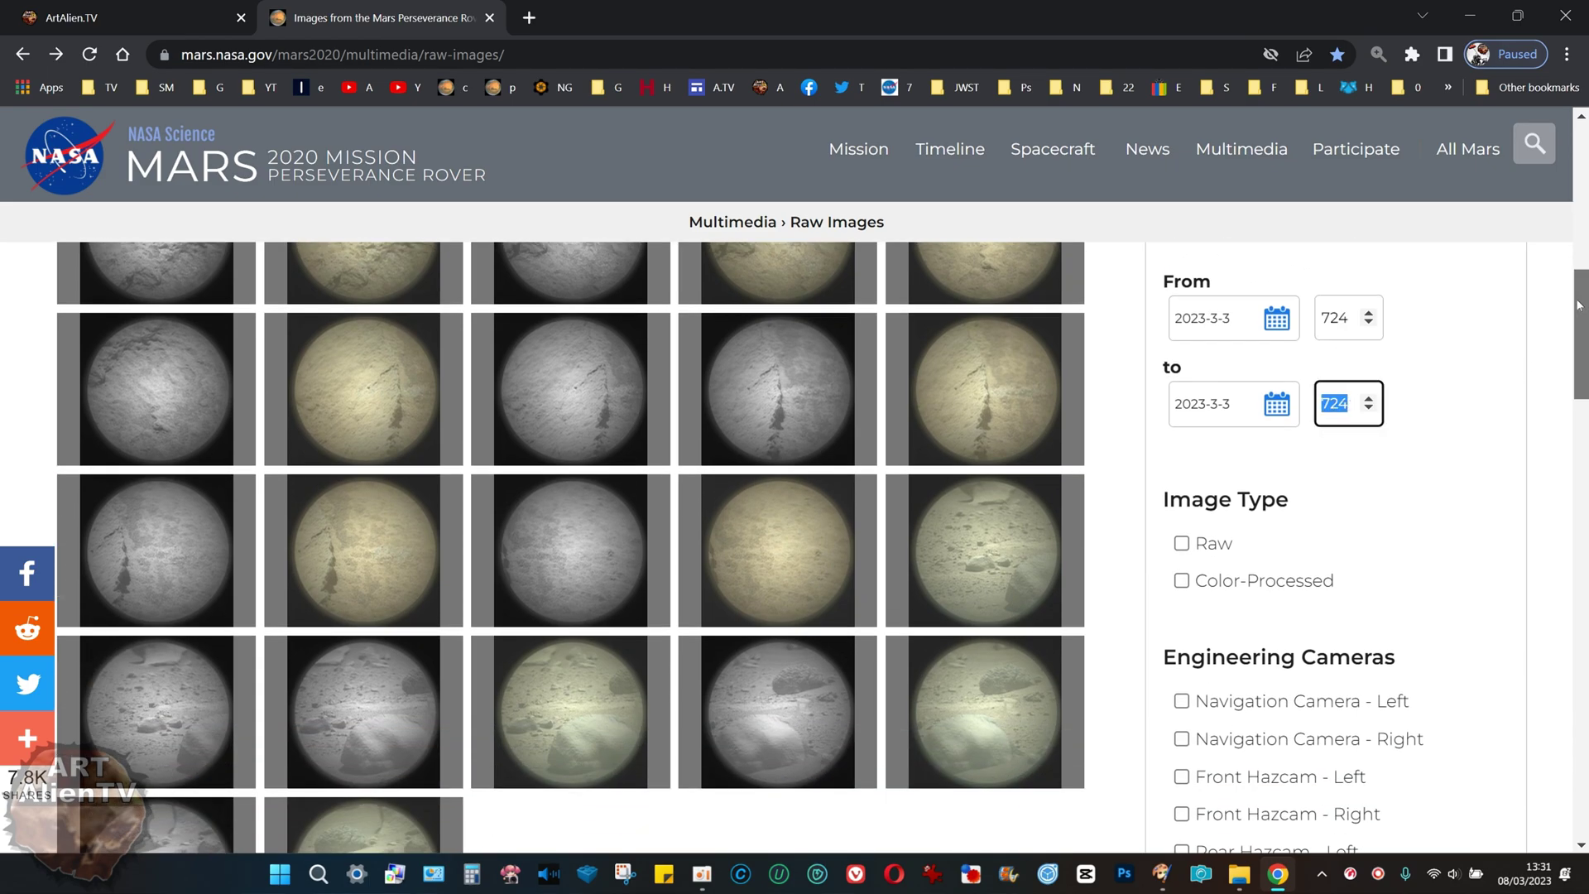
pyautogui.scroll(-10, 1538, 351)
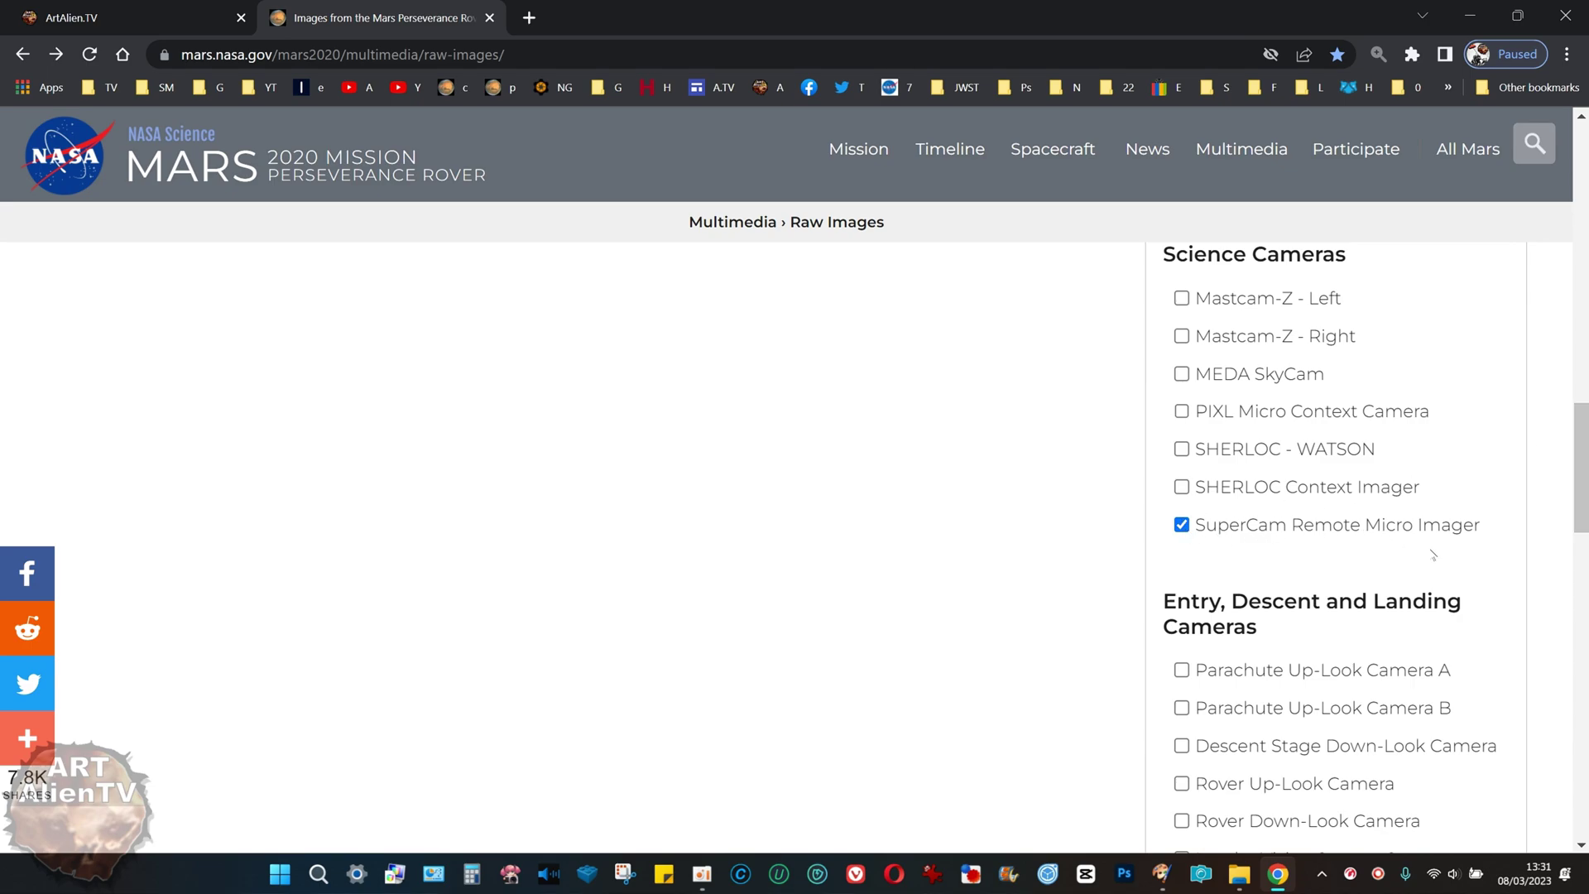
pyautogui.moveTo(1579, 472); pyautogui.dragTo(1580, 348)
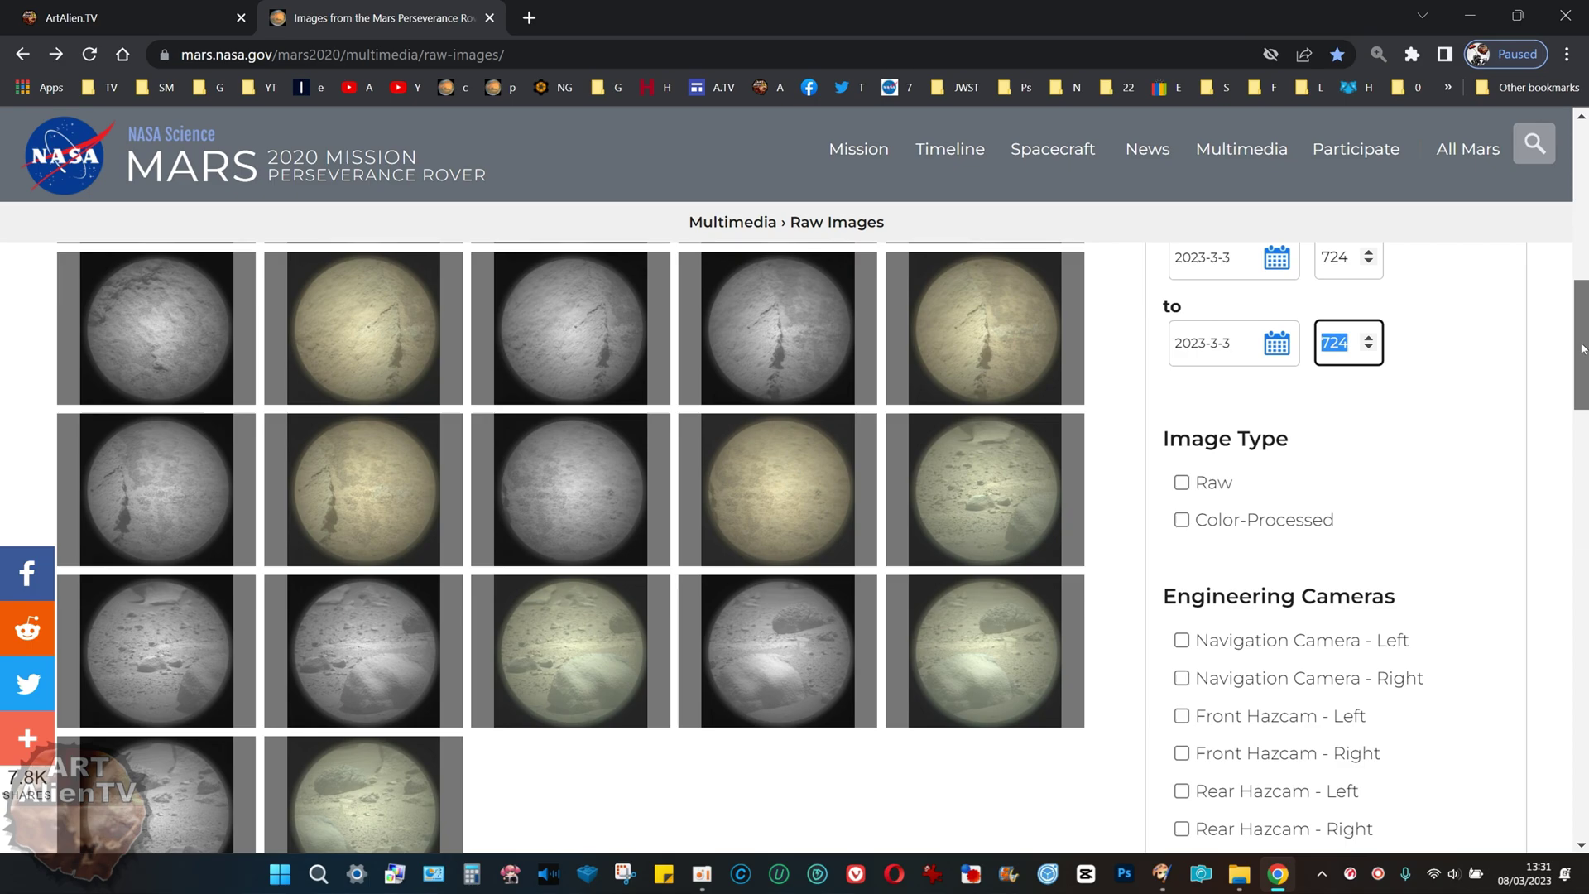
pyautogui.scroll(-2, 688, 617)
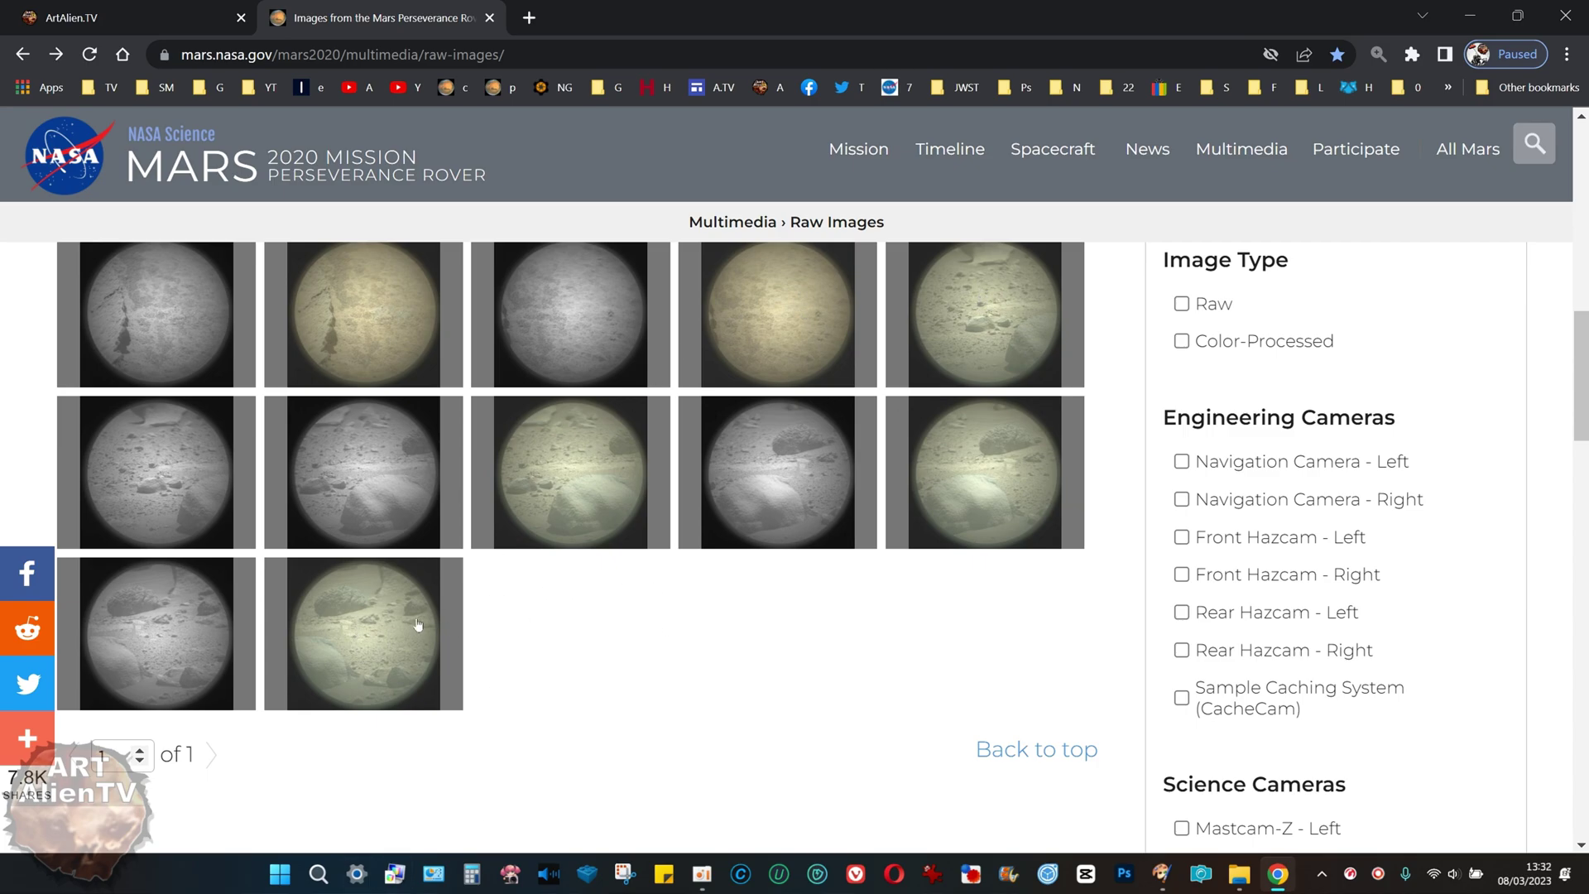
# - Open the last Sol 724 SuperCam image's full caption page and magnify the rock
pyautogui.click(371, 635)
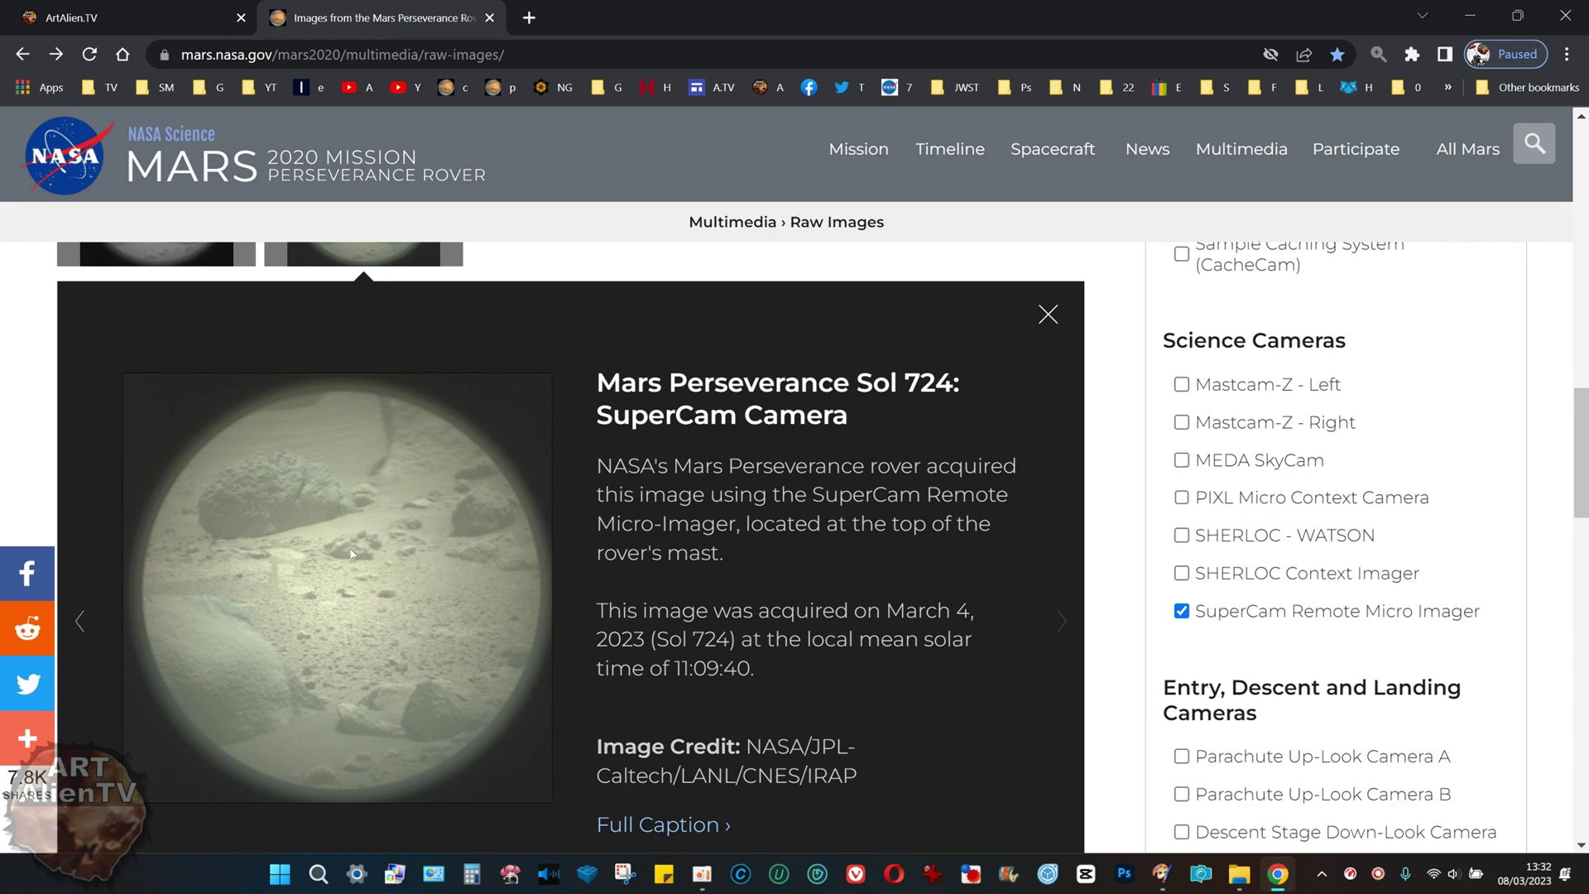
pyautogui.scroll(-1, 389, 571)
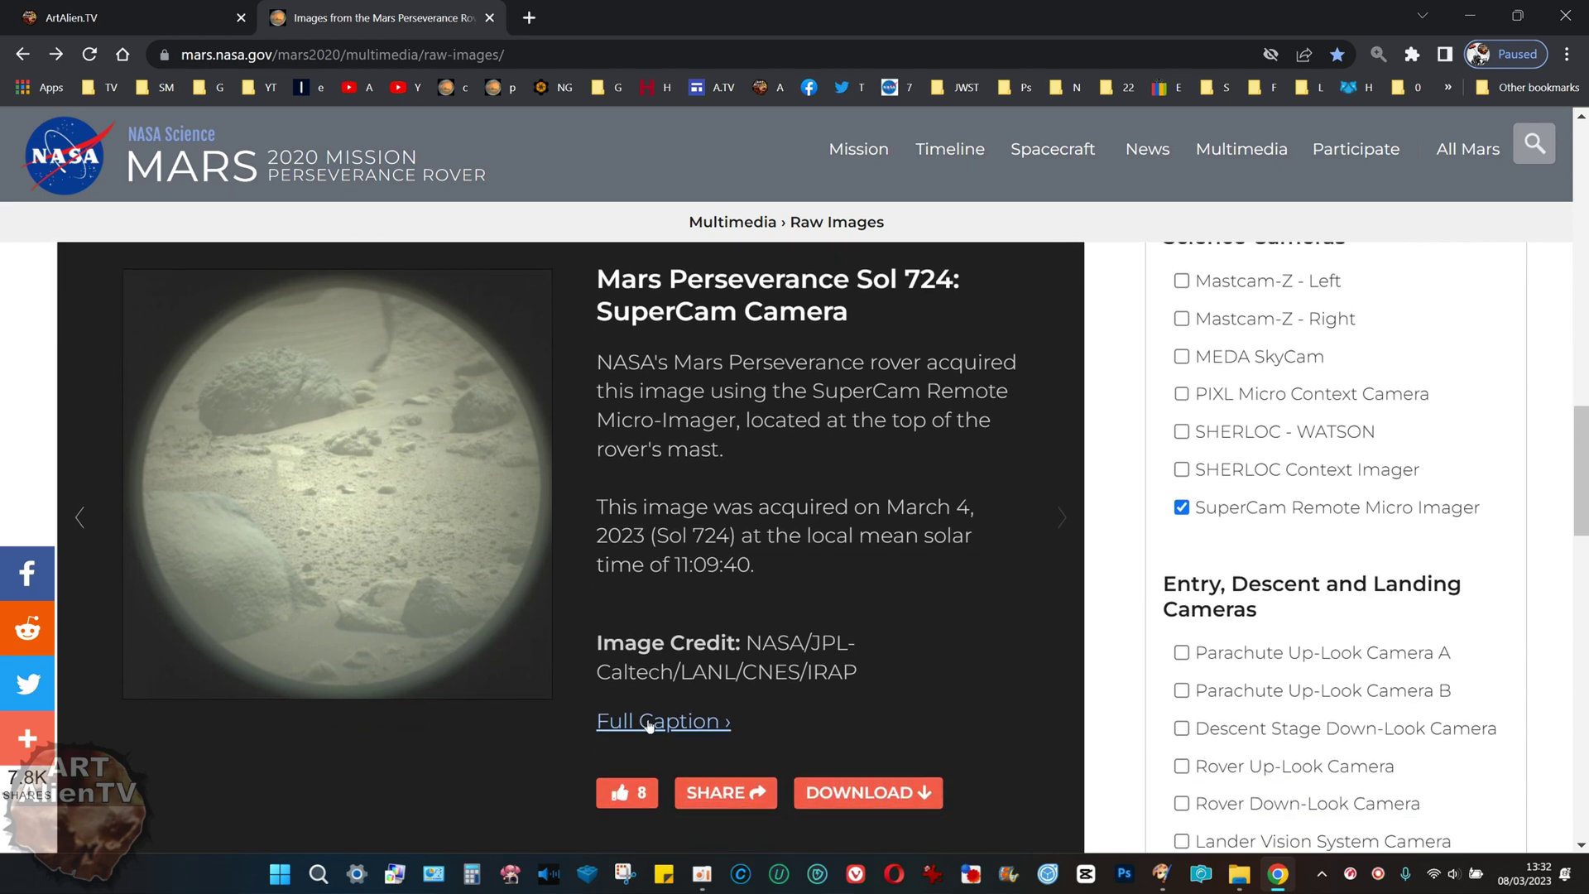
pyautogui.click(658, 724)
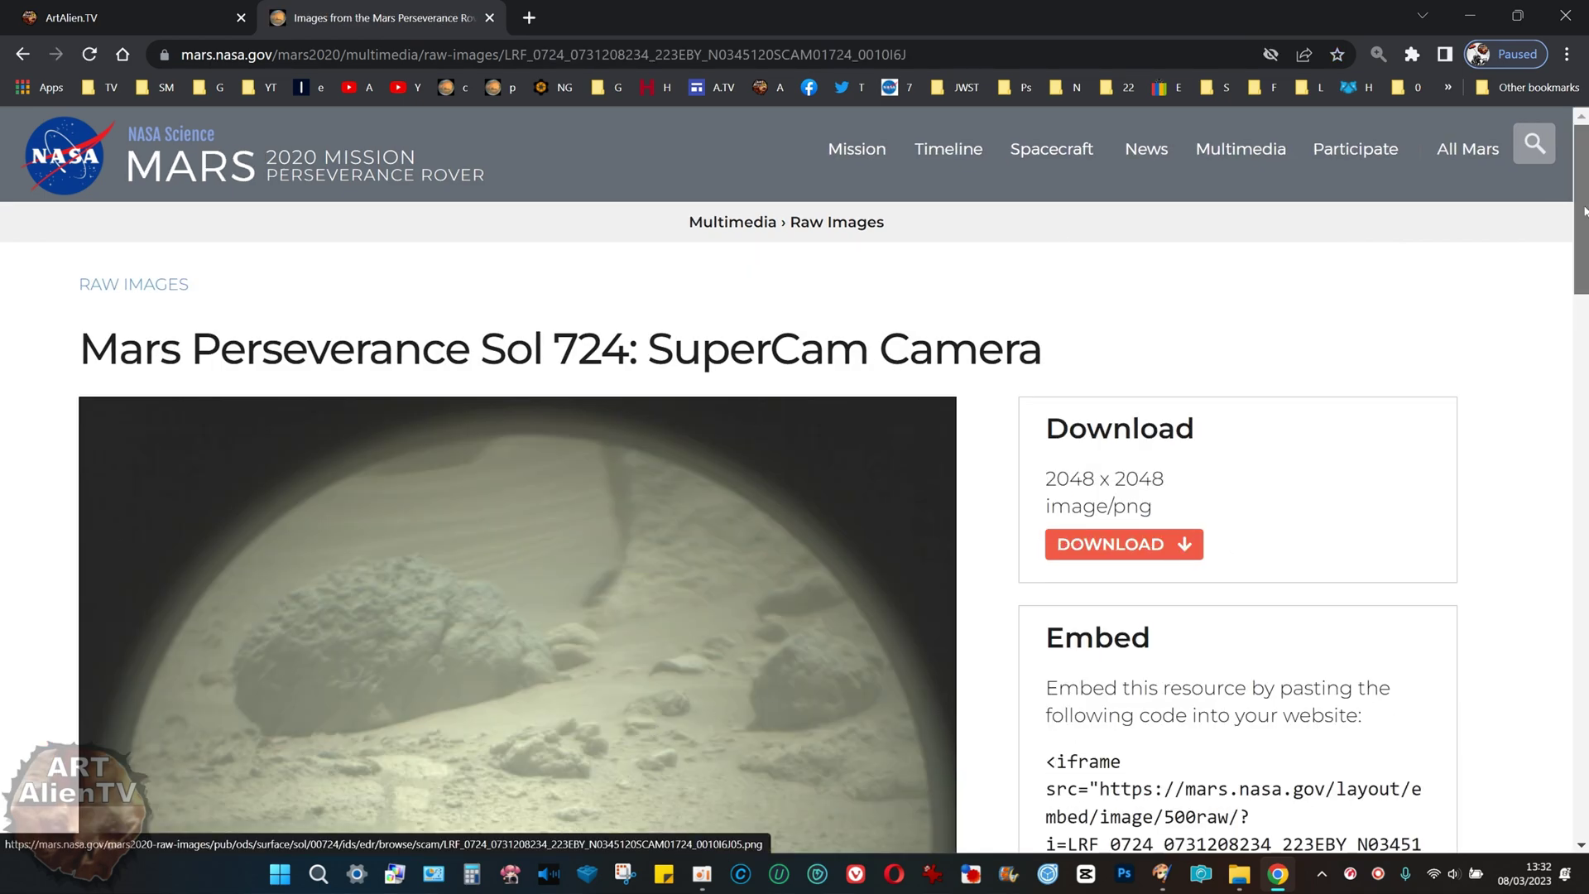
pyautogui.moveTo(1585, 211); pyautogui.dragTo(1584, 260)
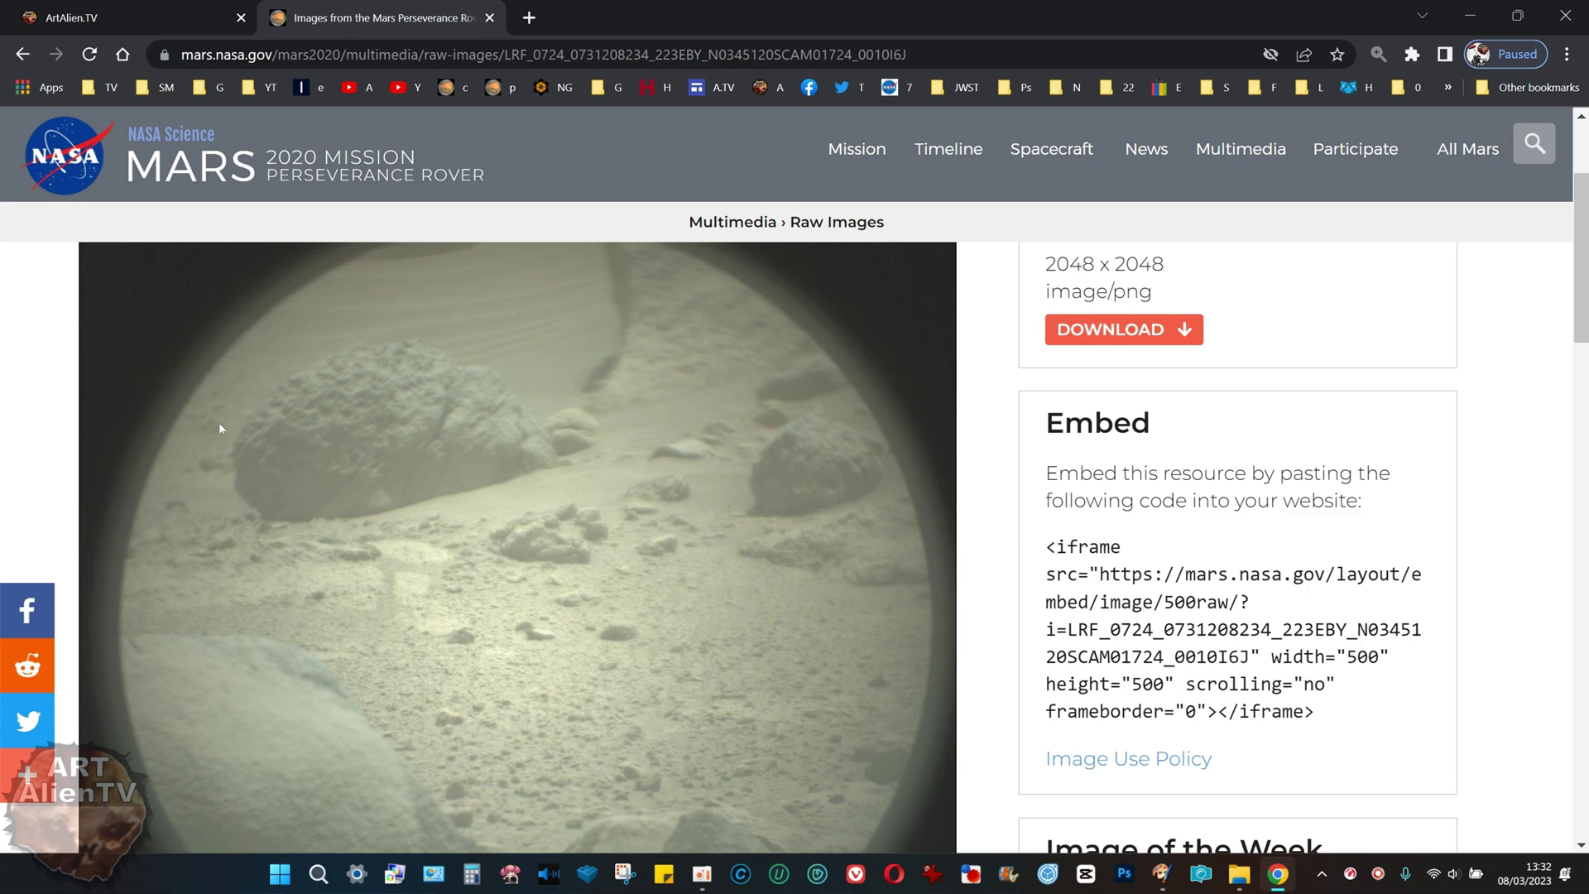
pyautogui.click(1378, 54)
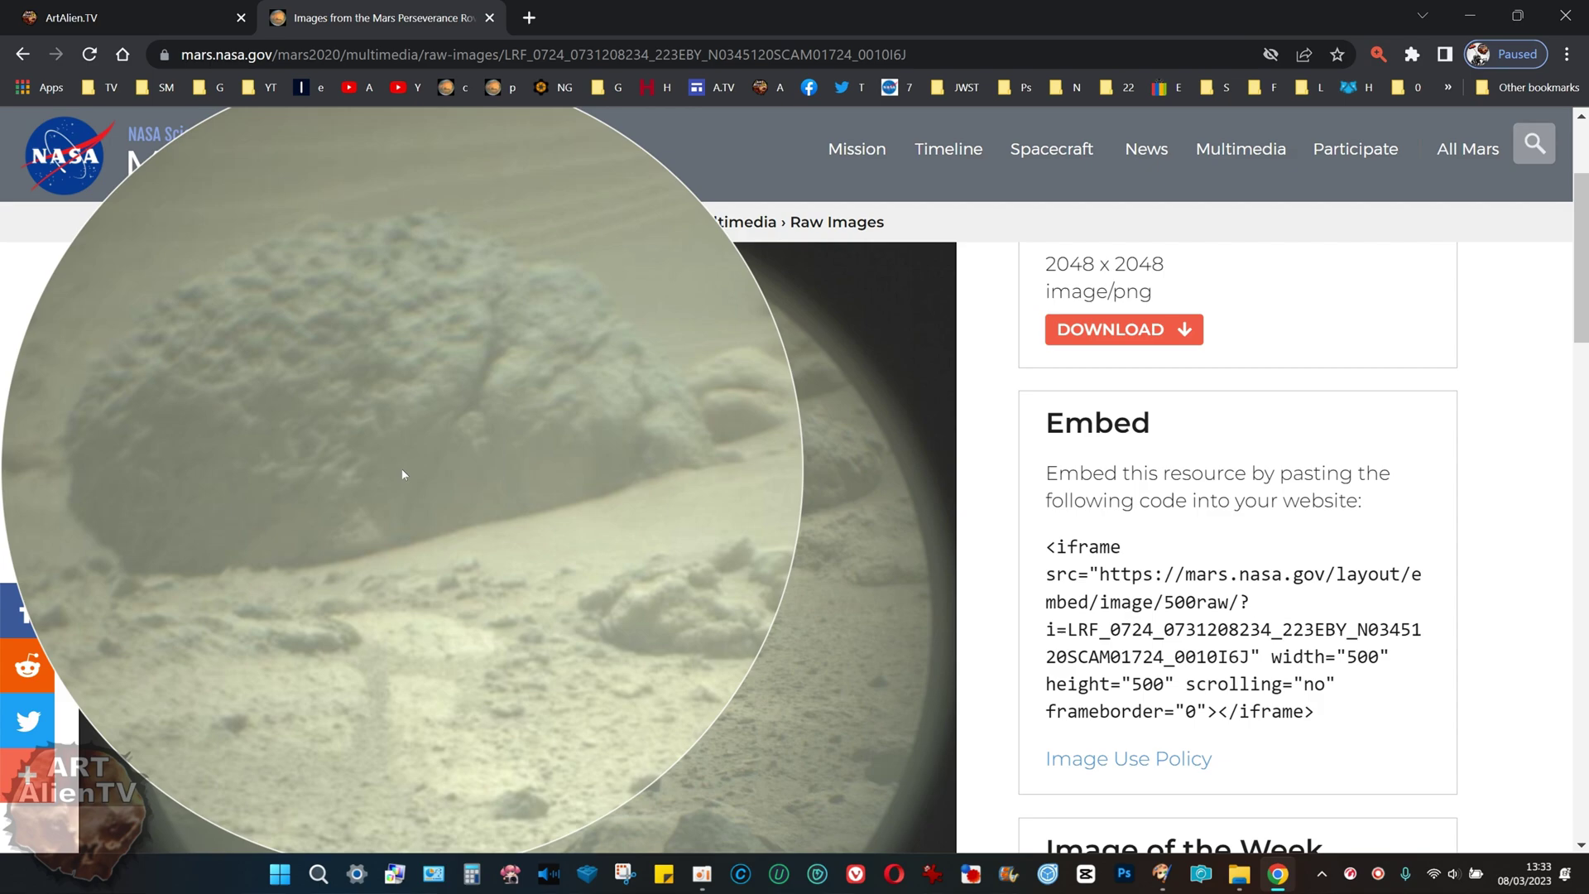
# - Turn off the magnifier, switch to the SOL 724 SC folder, and briefly view 724 SC RAW 1
pyautogui.click(403, 474)
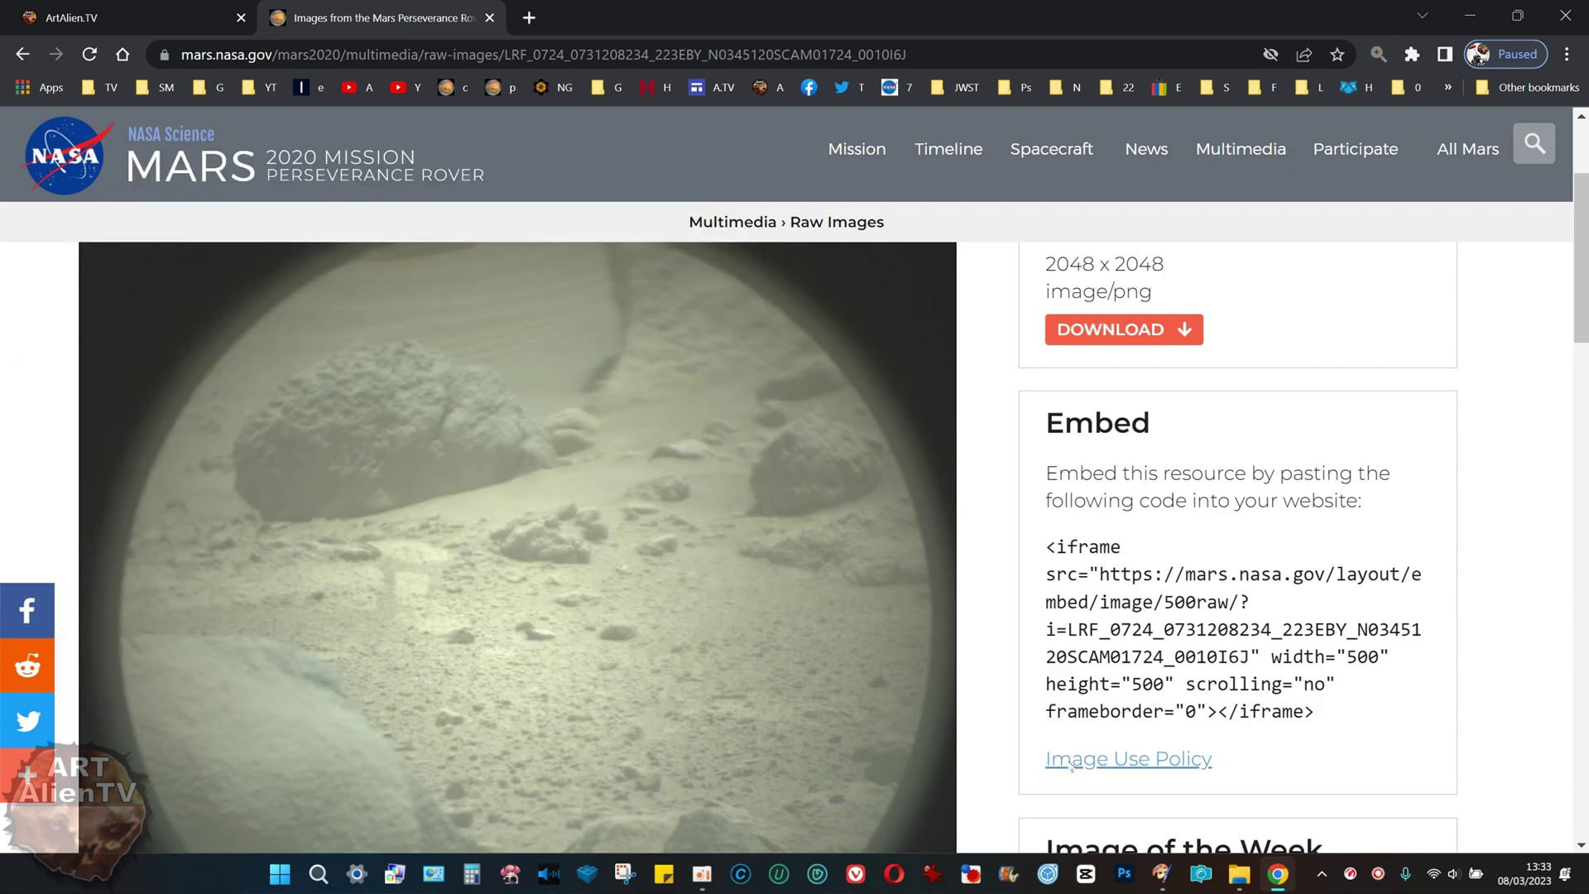
pyautogui.moveTo(1278, 873)
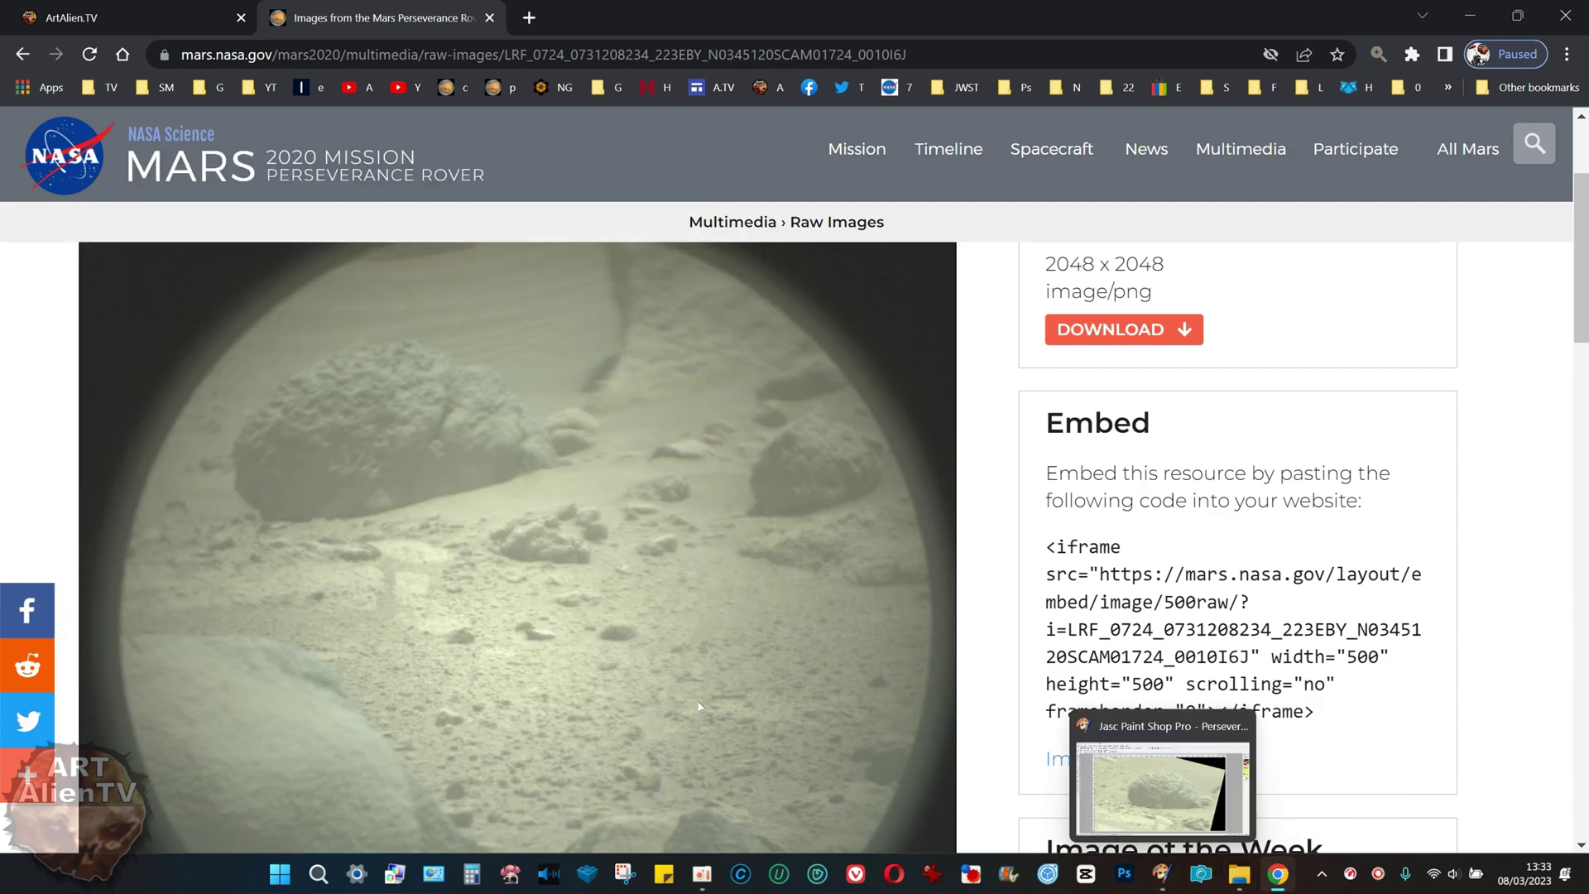
pyautogui.moveTo(1237, 890)
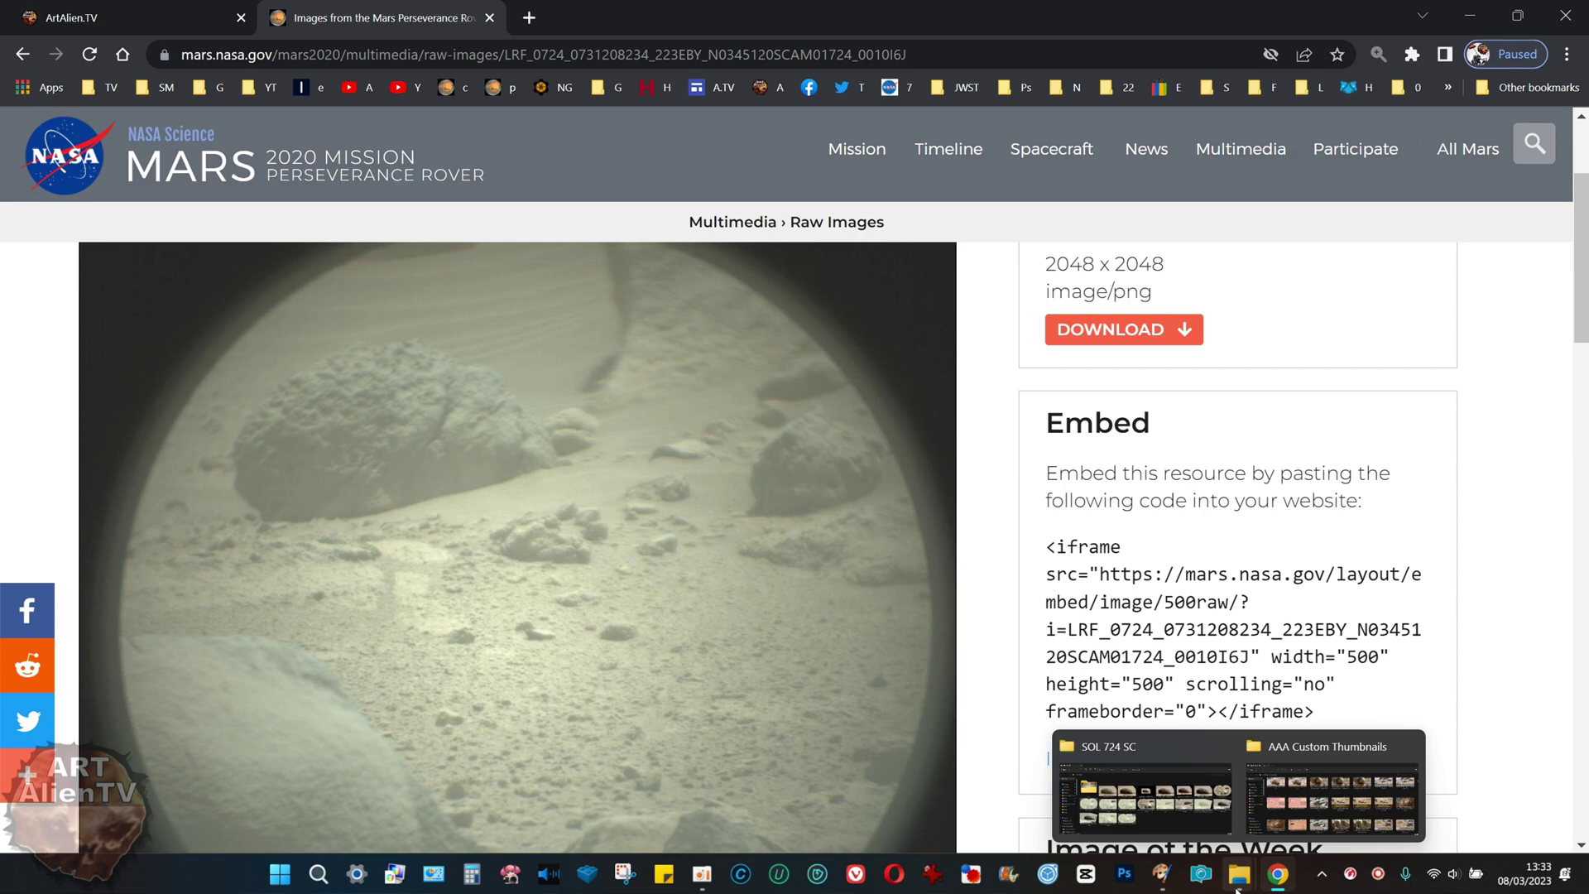
pyautogui.click(1208, 812)
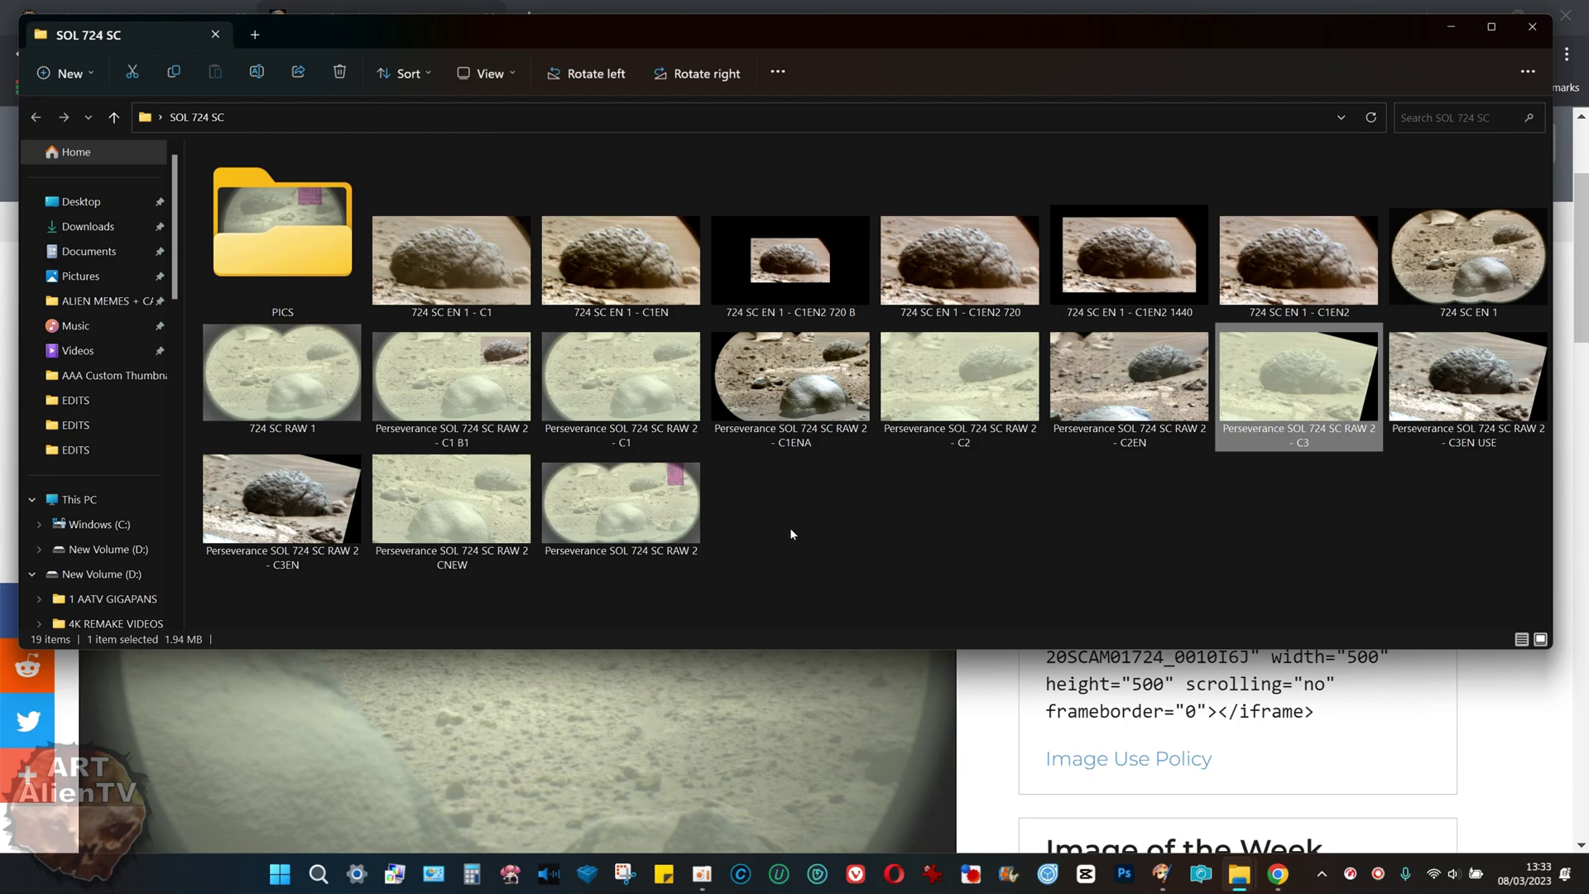
pyautogui.doubleClick(281, 376)
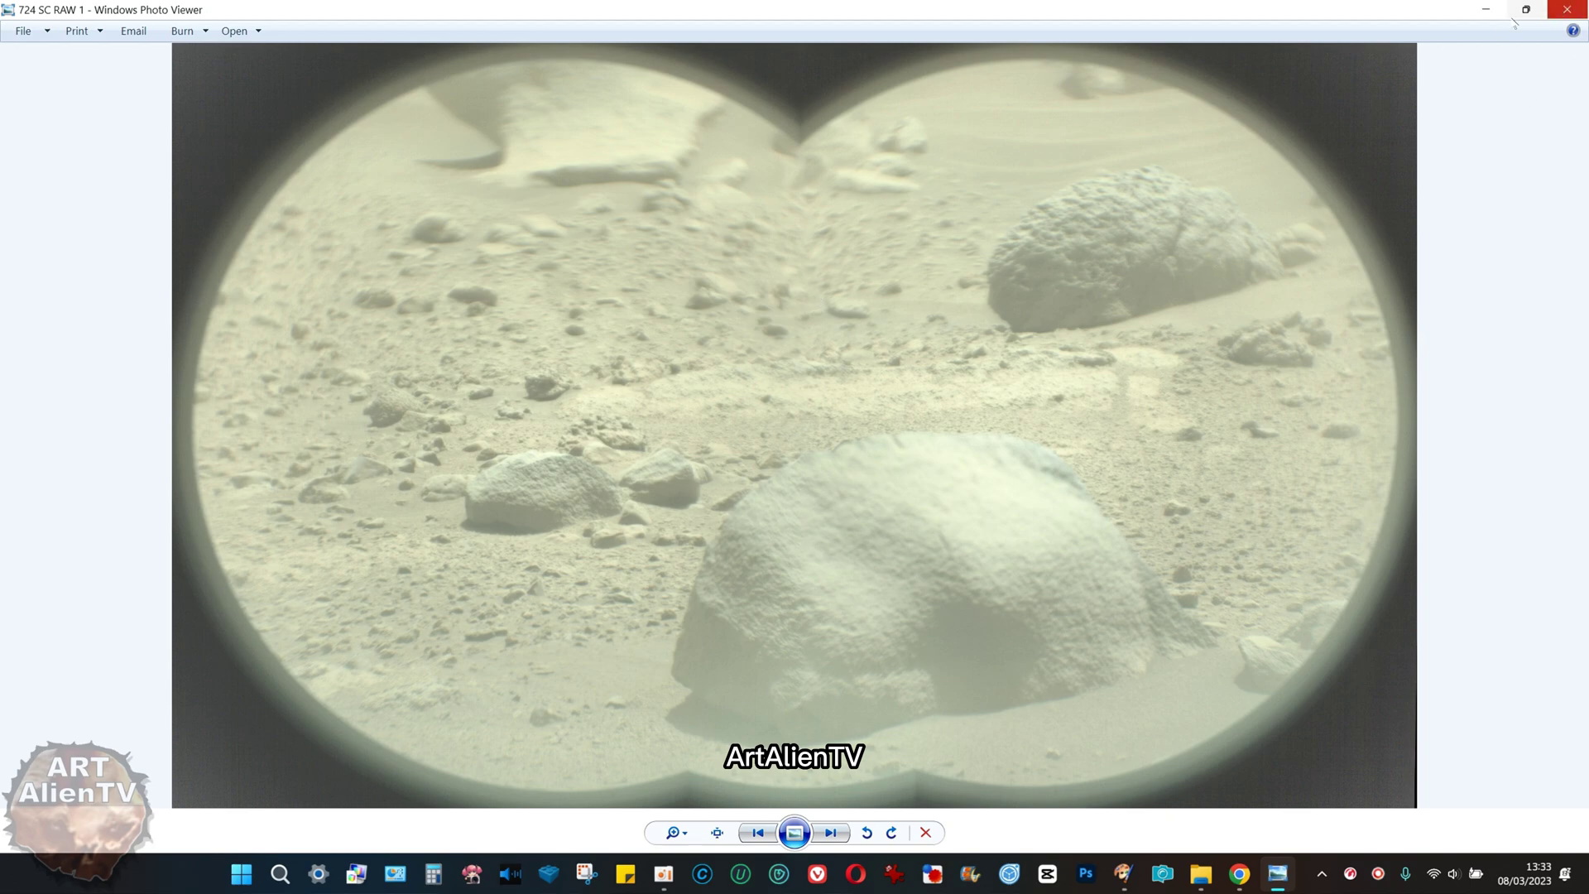
pyautogui.click(1566, 10)
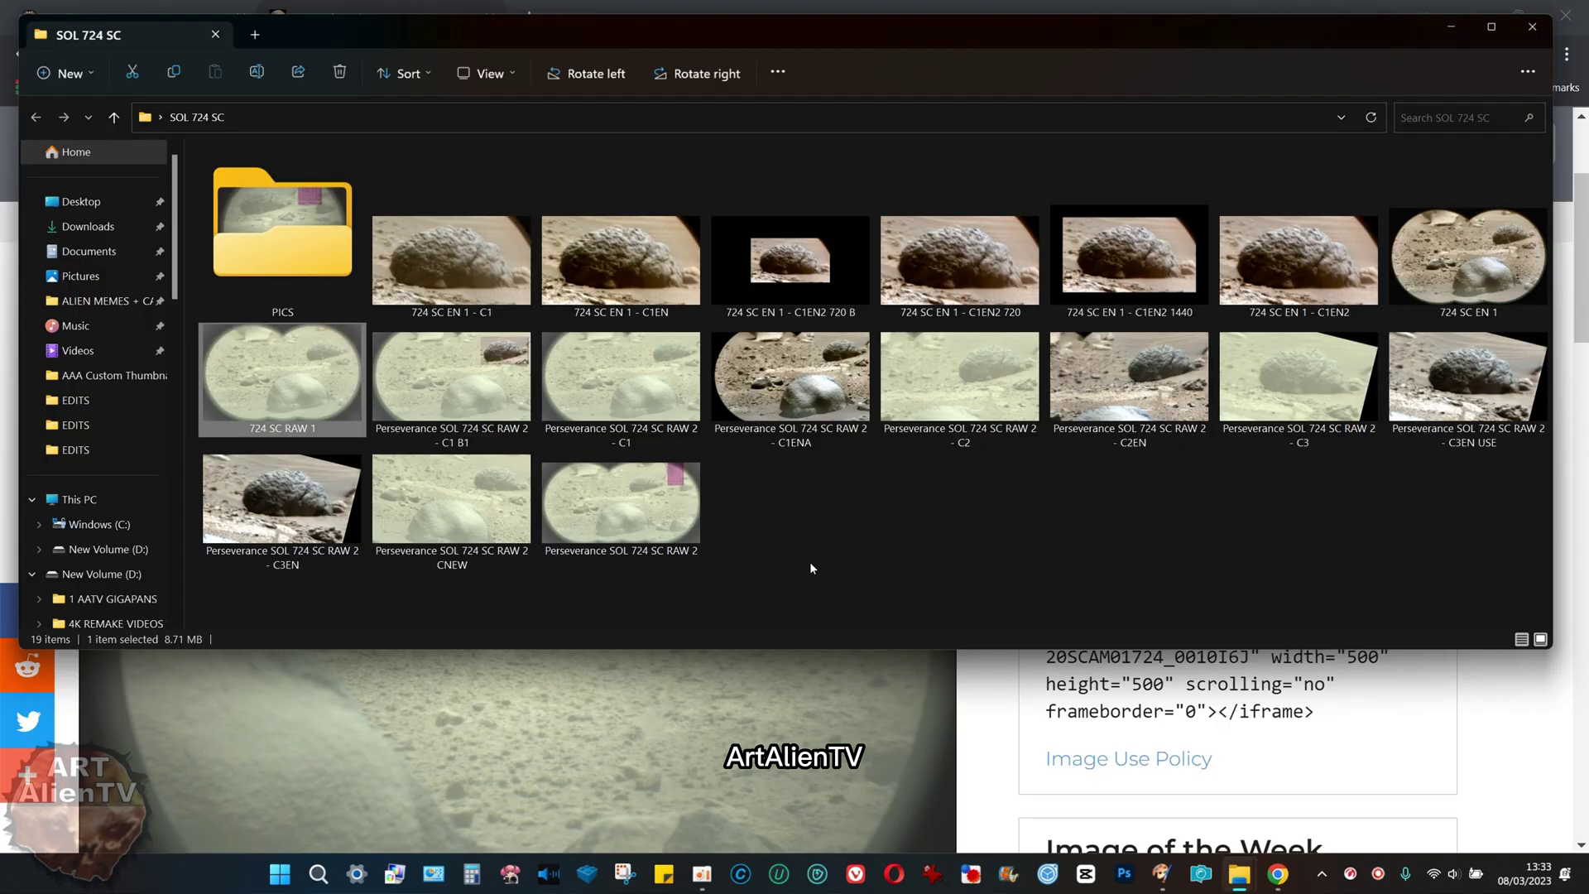
# - Open Perseverance SOL 724 SC RAW 2 in Photo Viewer and zoom toward the magenta overlay
pyautogui.doubleClick(656, 506)
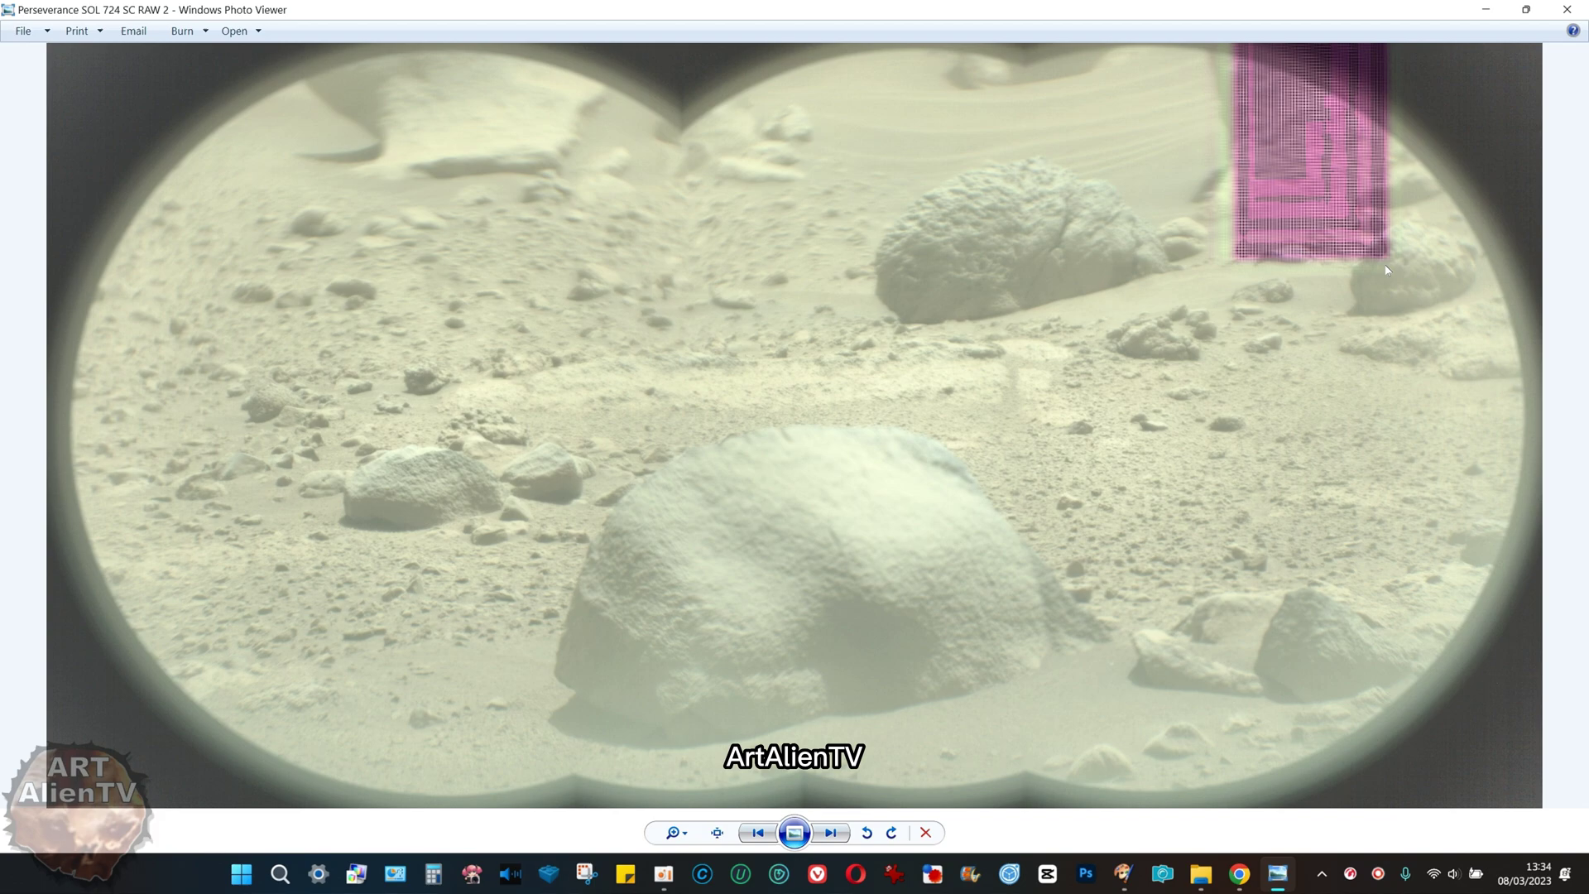
pyautogui.scroll(1, 1341, 223)
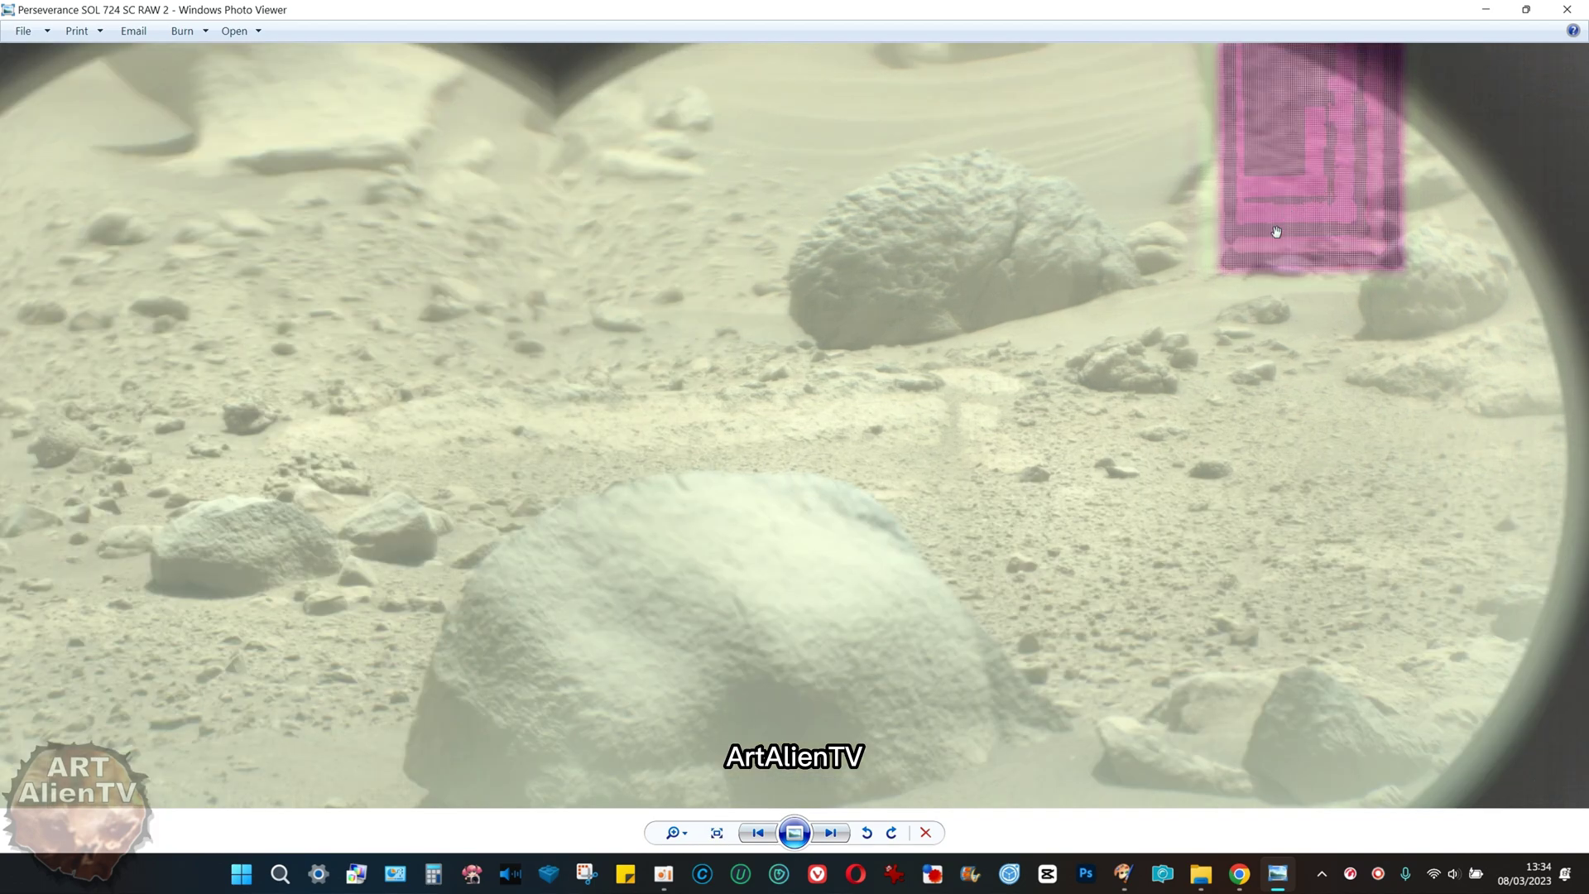
pyautogui.moveTo(1276, 231); pyautogui.dragTo(1266, 263)
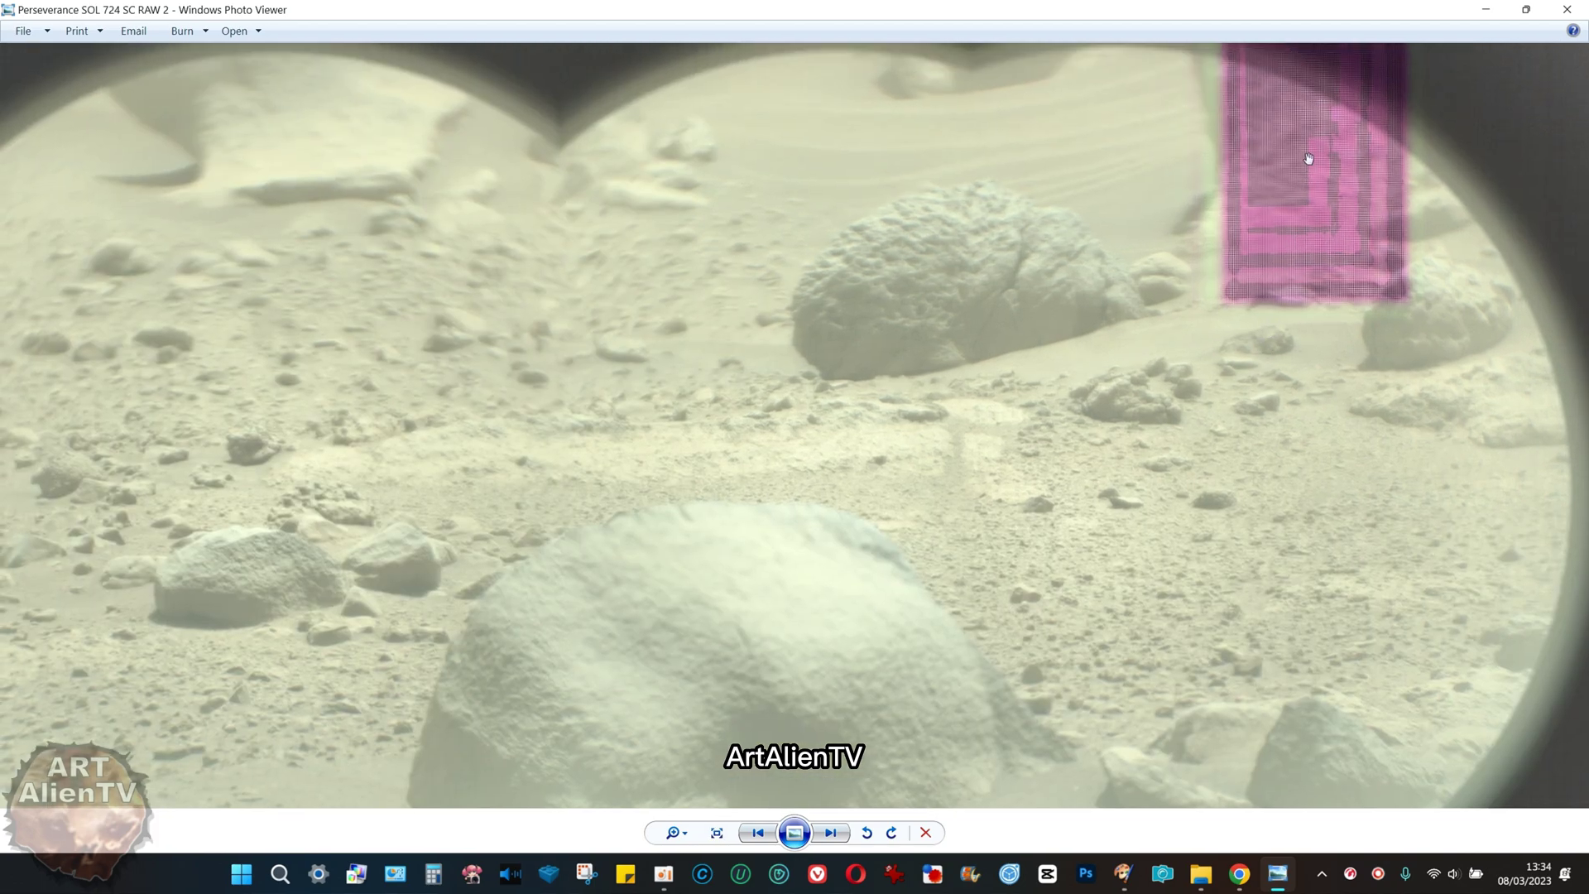
pyautogui.scroll(-1, 1250, 335)
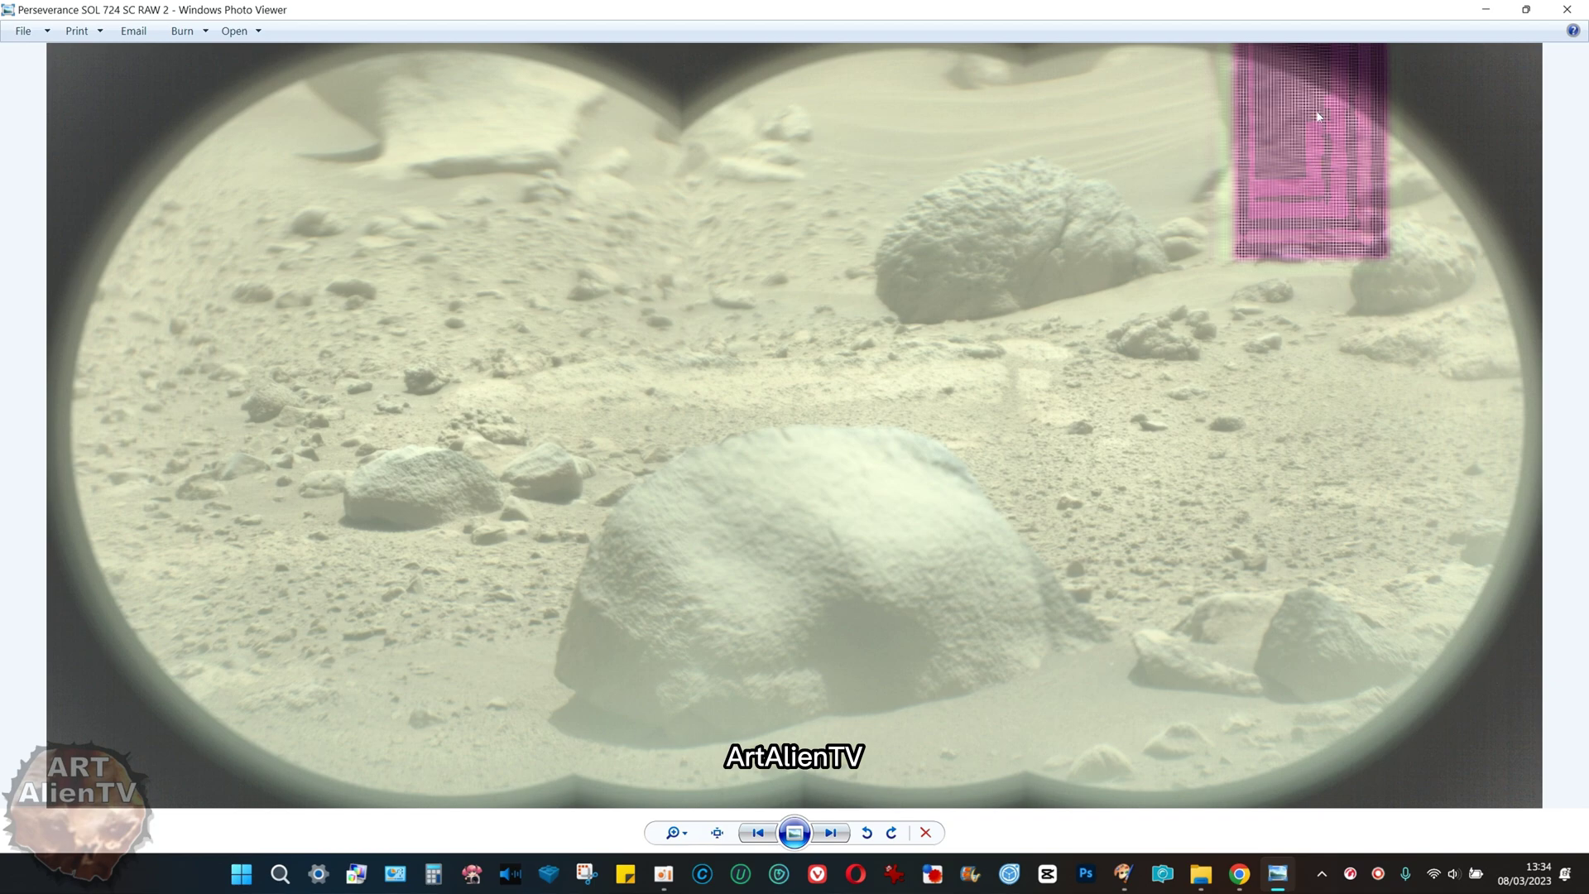
pyautogui.scroll(2, 1317, 116)
pyautogui.scroll(2, 1308, 131)
pyautogui.moveTo(1309, 131); pyautogui.dragTo(1165, 364)
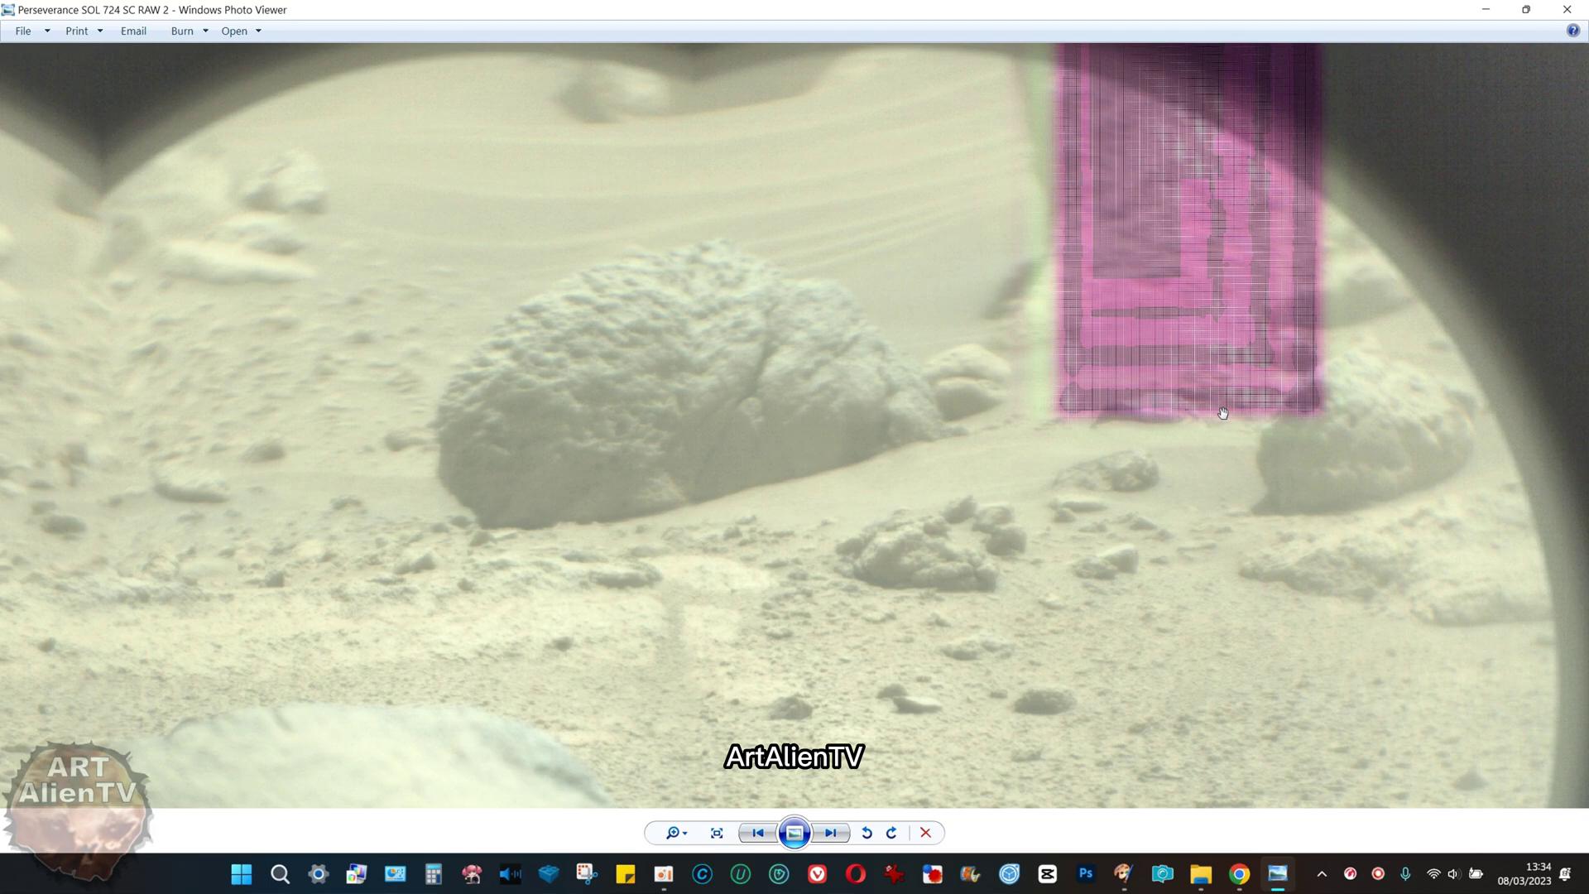
pyautogui.scroll(-2, 1257, 175)
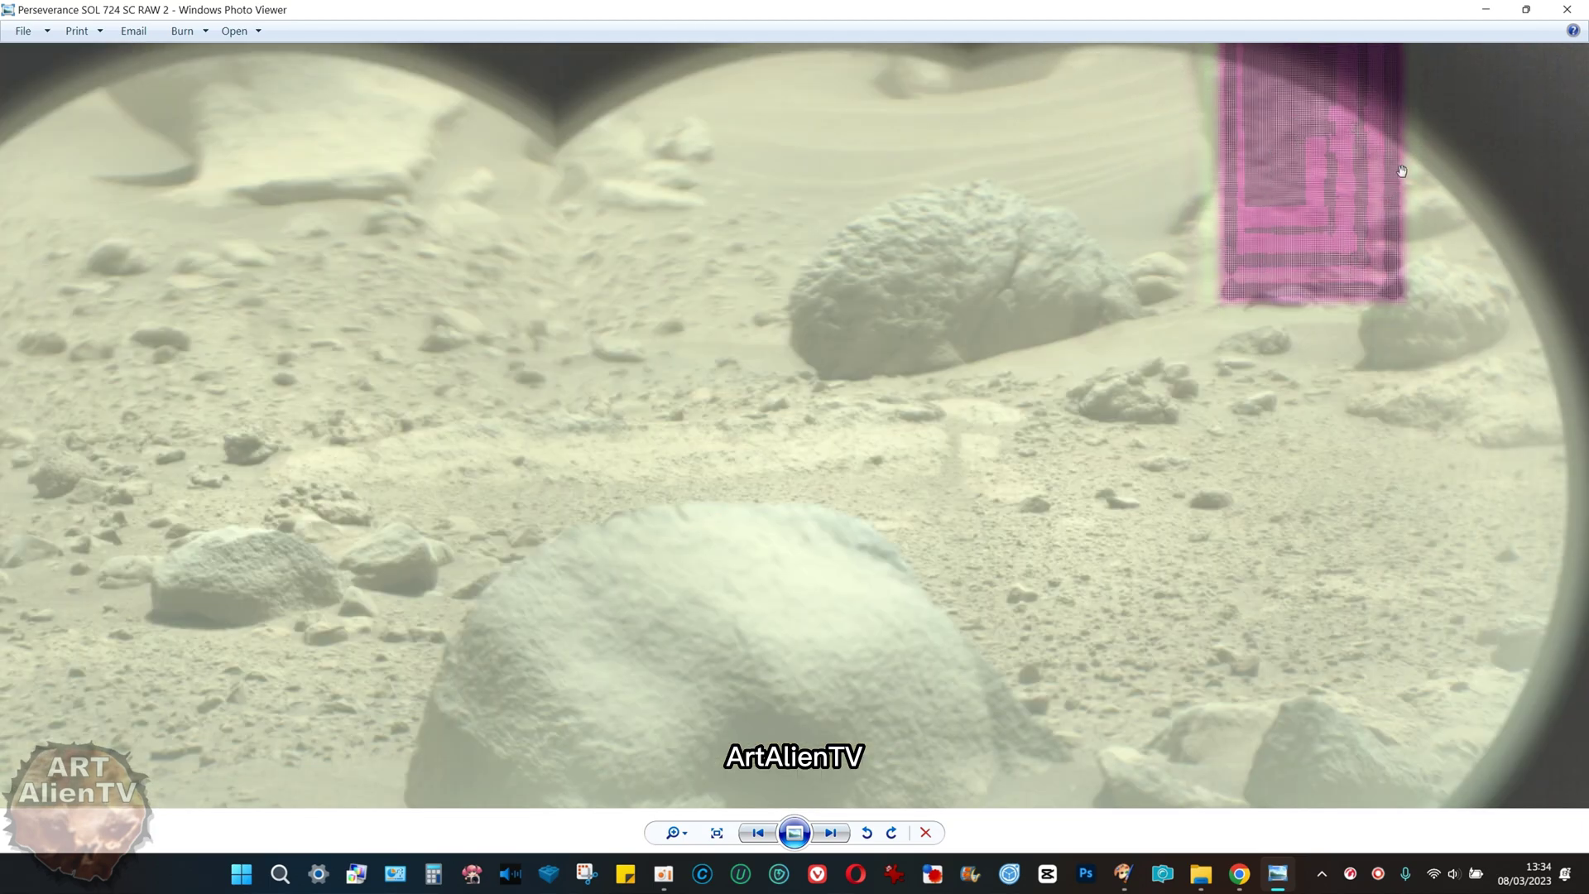
pyautogui.scroll(-1, 1245, 360)
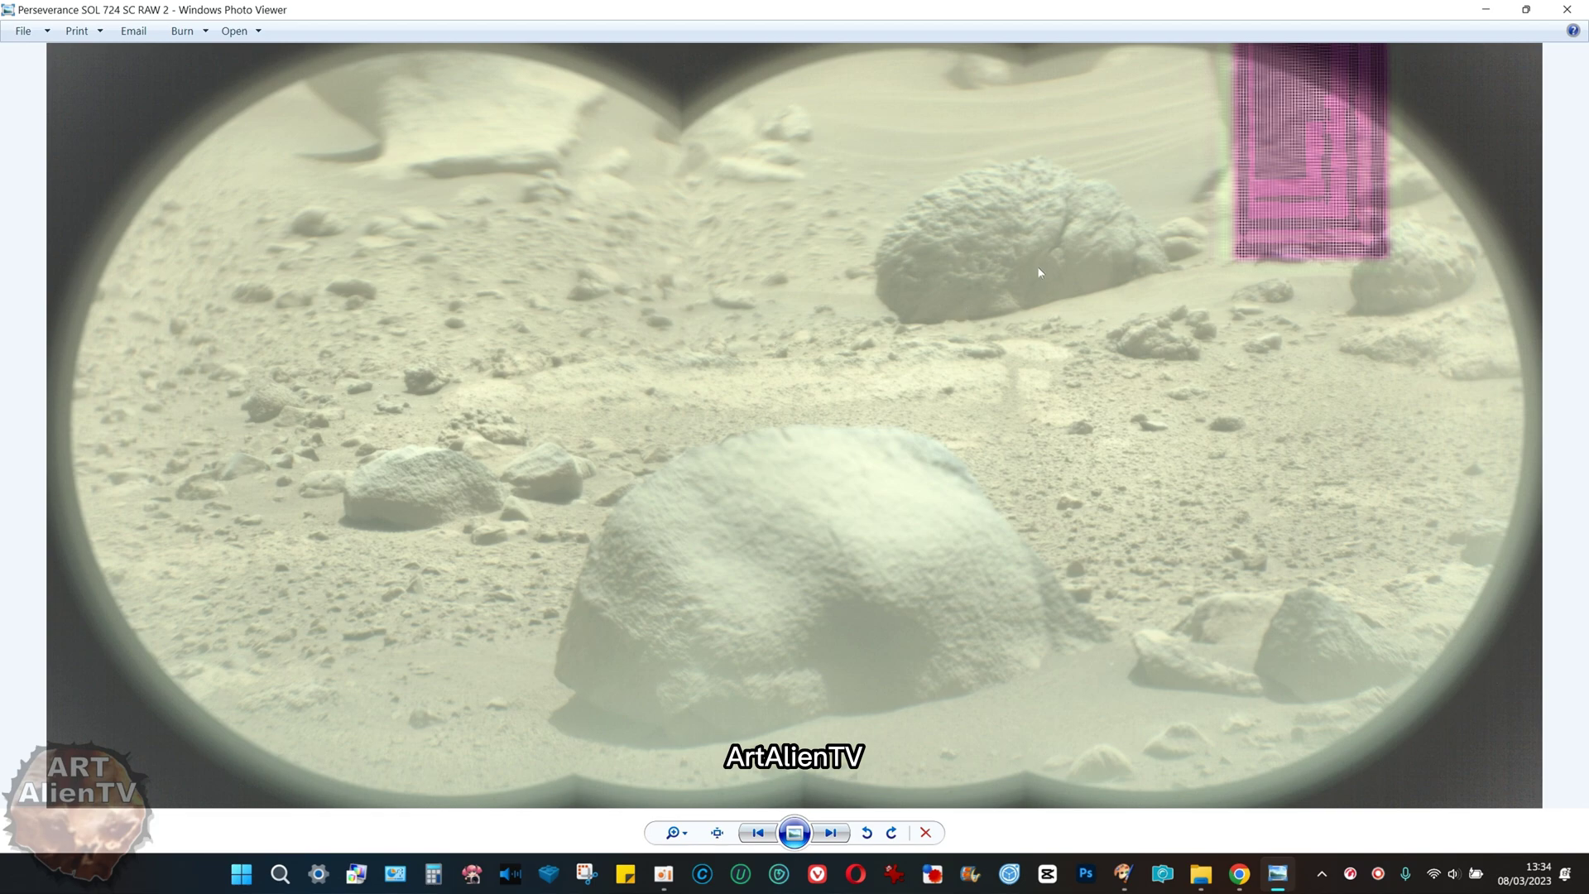
# - Zoom in and pan to centre the pitted upper boulder, checking it at several zoom levels
pyautogui.scroll(5, 1036, 266)
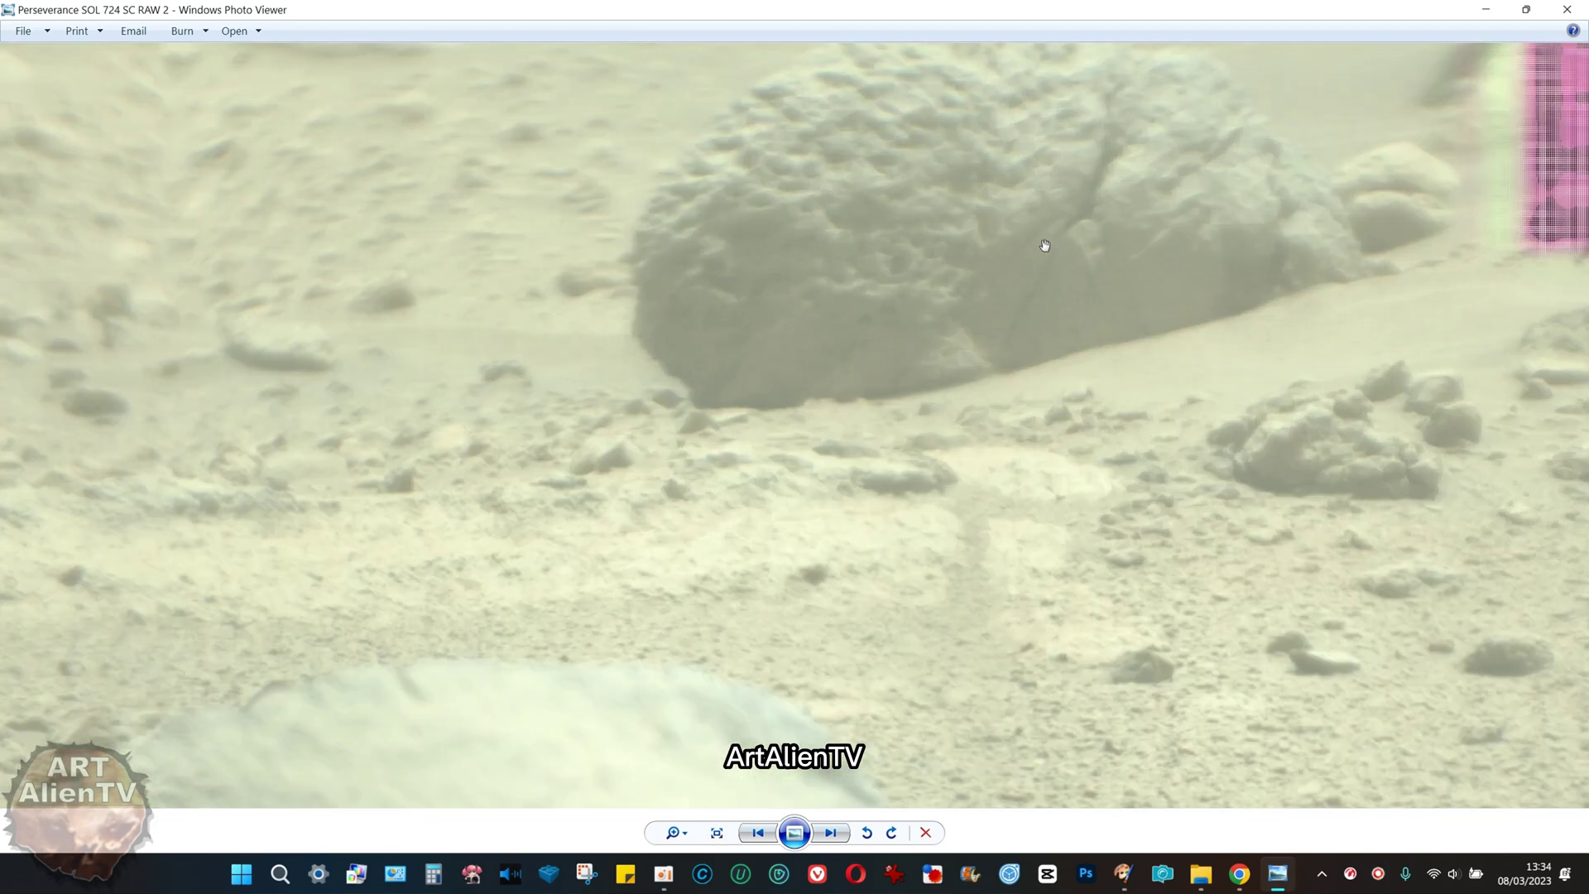
pyautogui.moveTo(1045, 245); pyautogui.dragTo(911, 379)
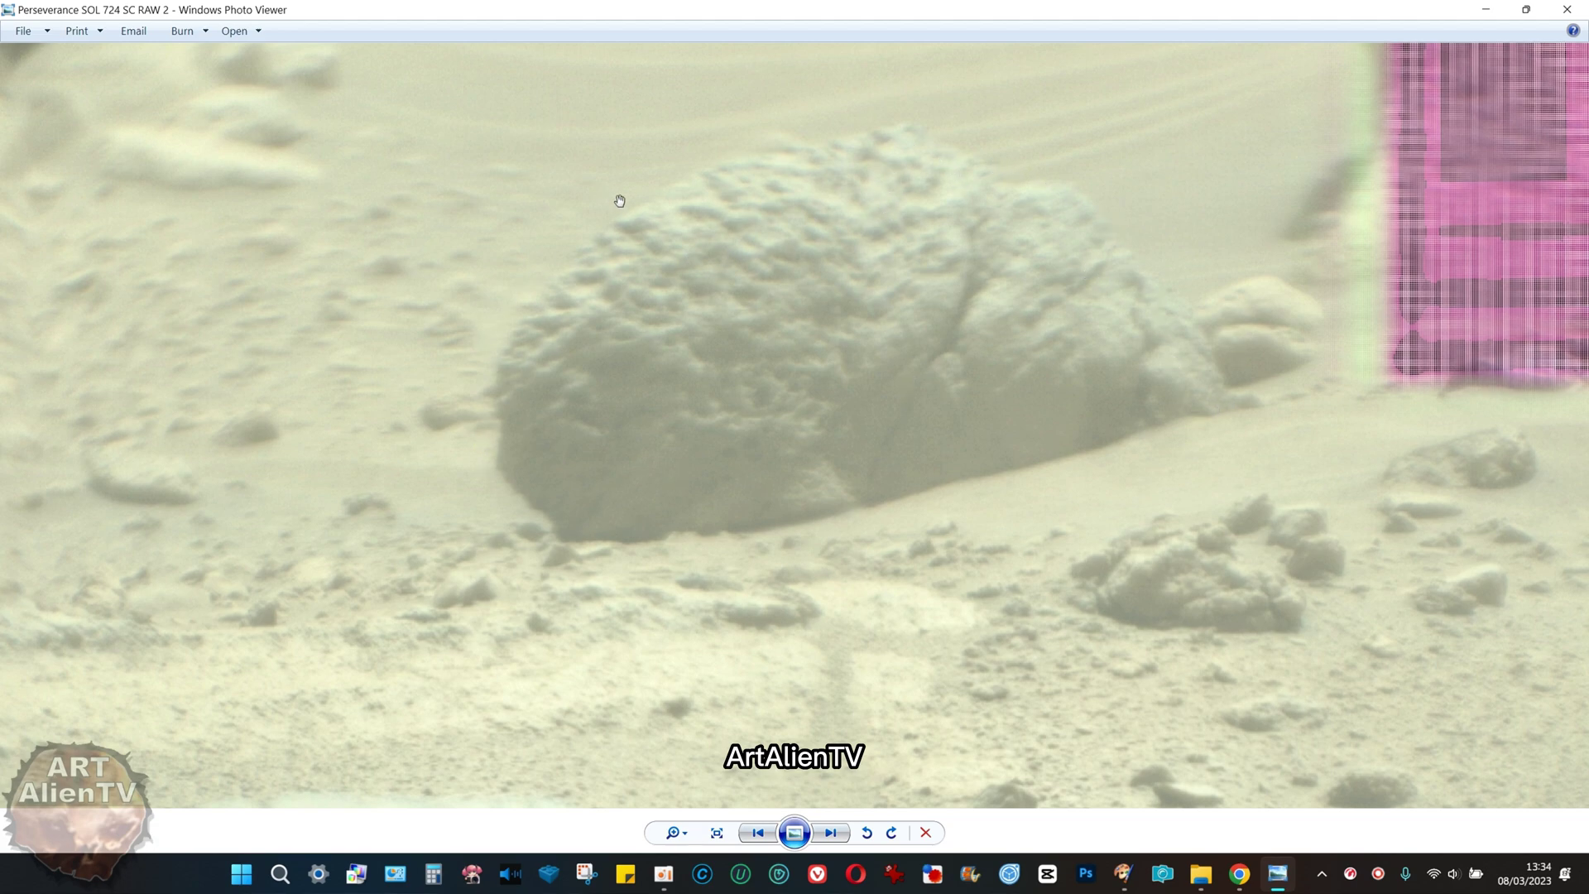
pyautogui.scroll(-2, 778, 405)
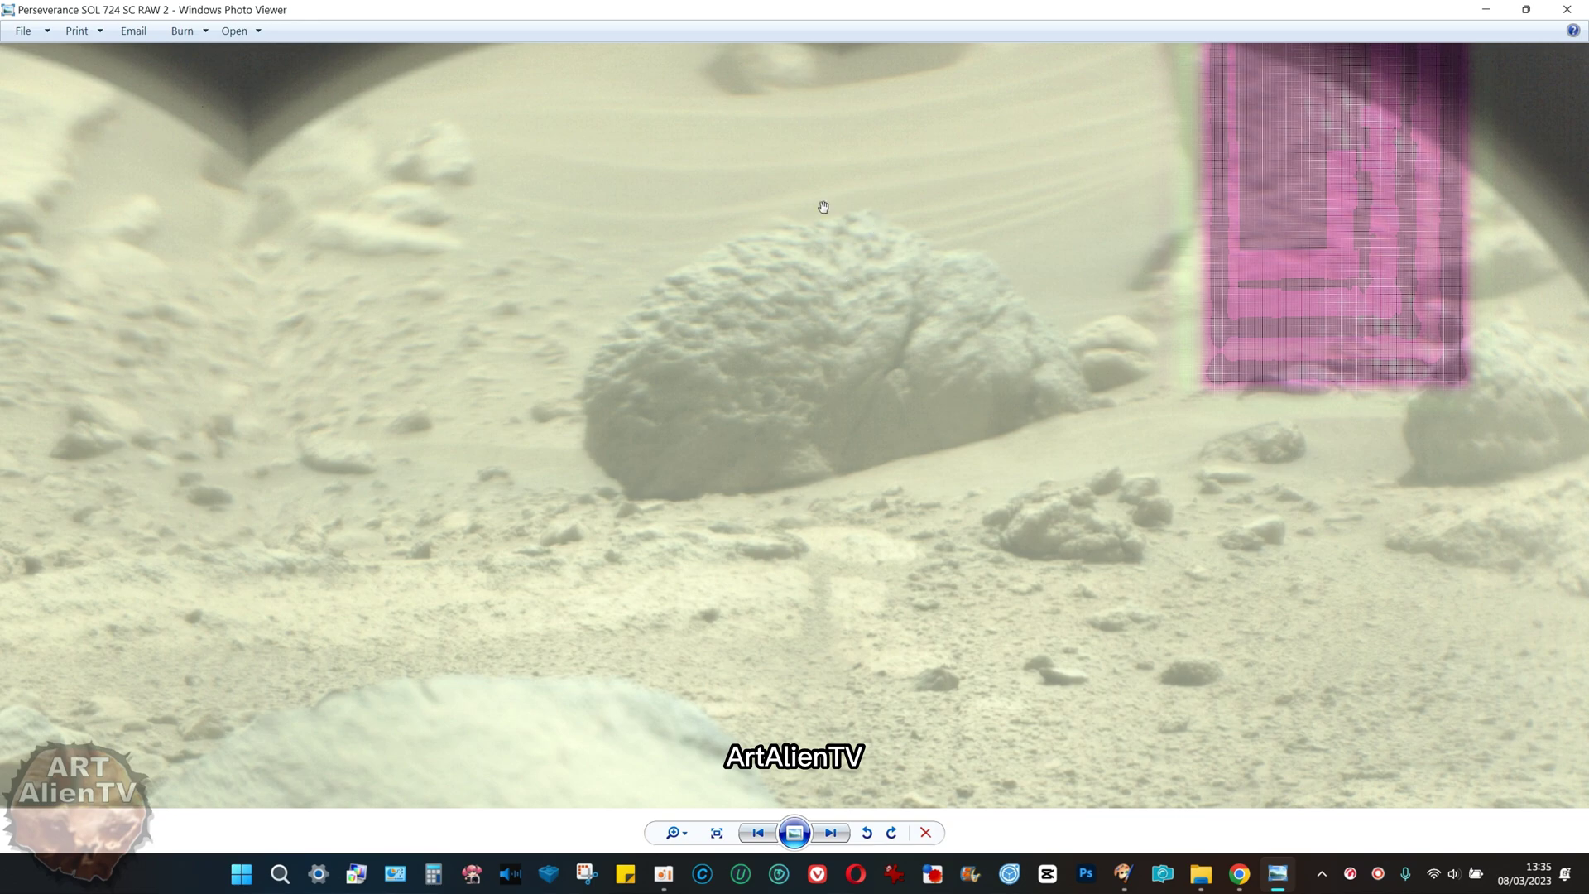
pyautogui.scroll(2, 792, 413)
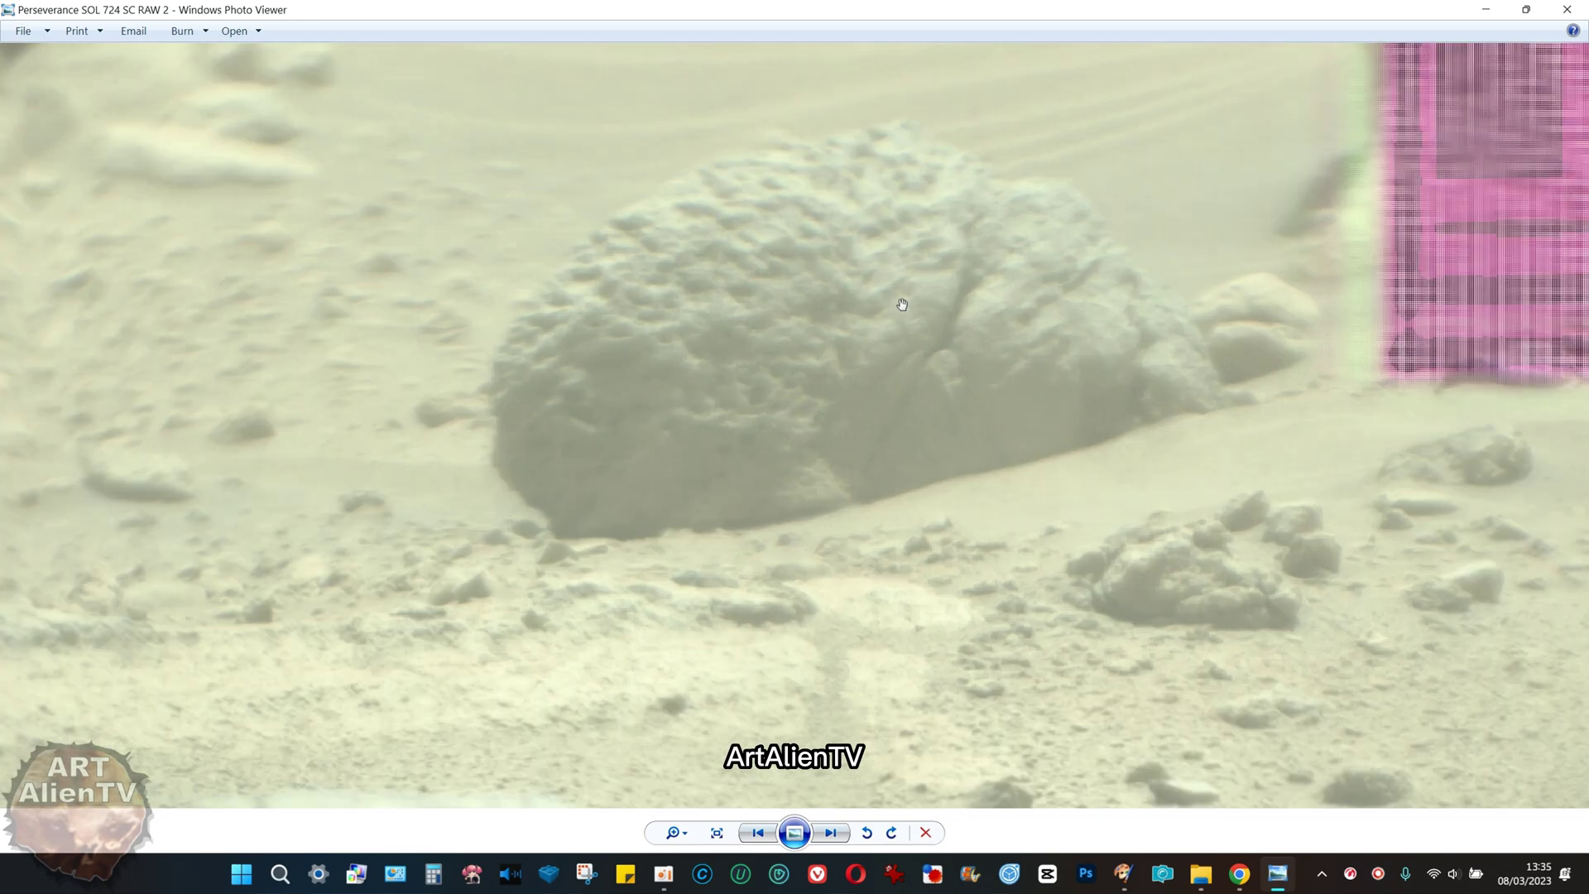
pyautogui.scroll(-1, 829, 351)
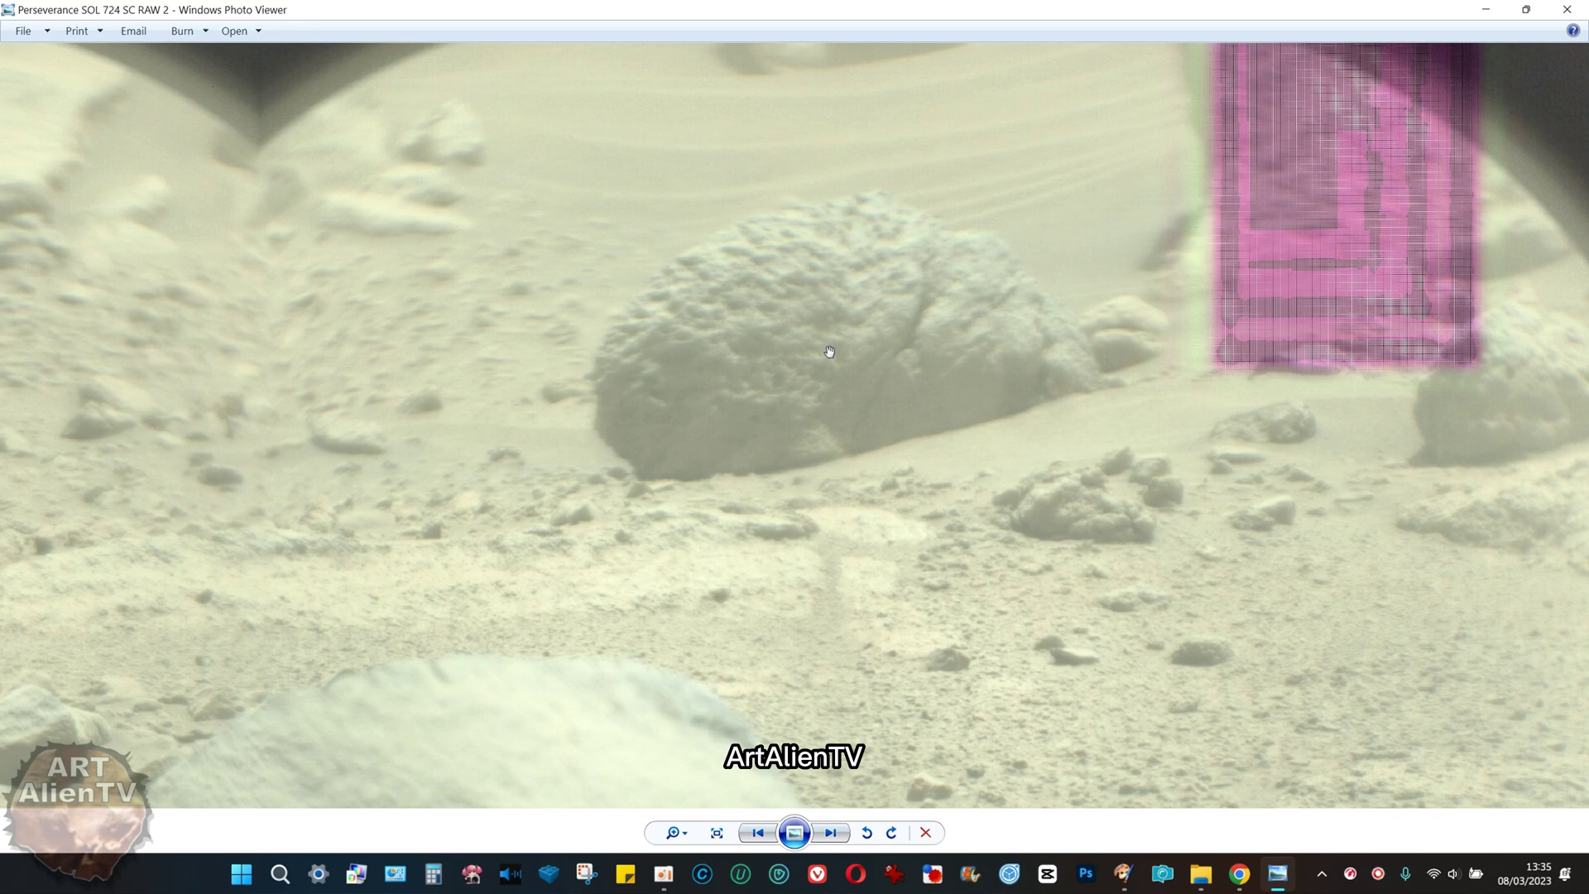
pyautogui.scroll(1, 792, 265)
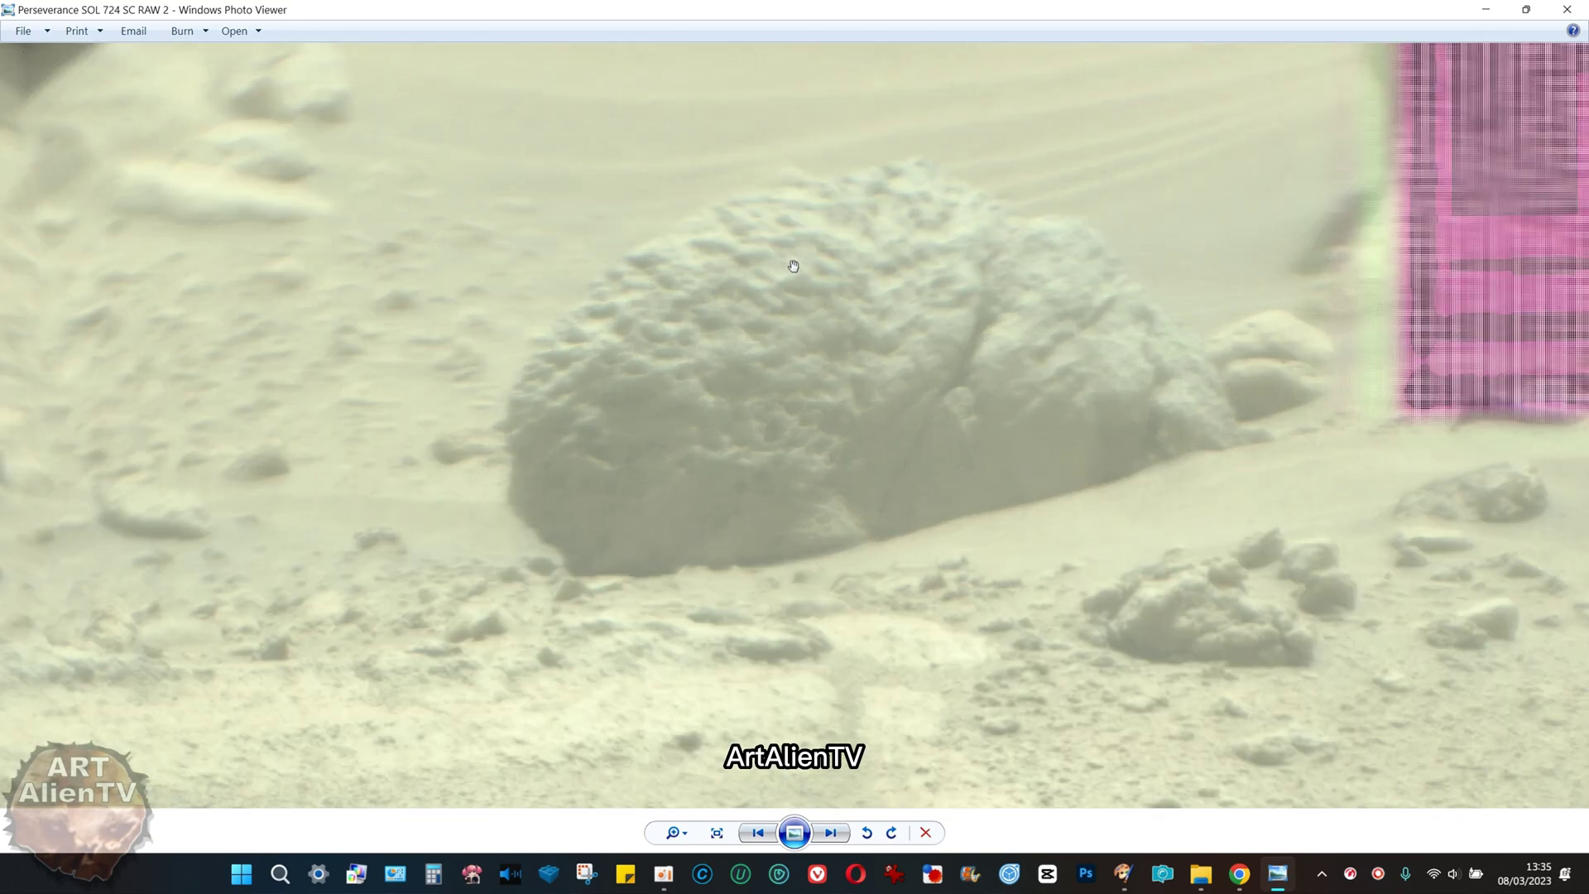
pyautogui.scroll(1, 766, 303)
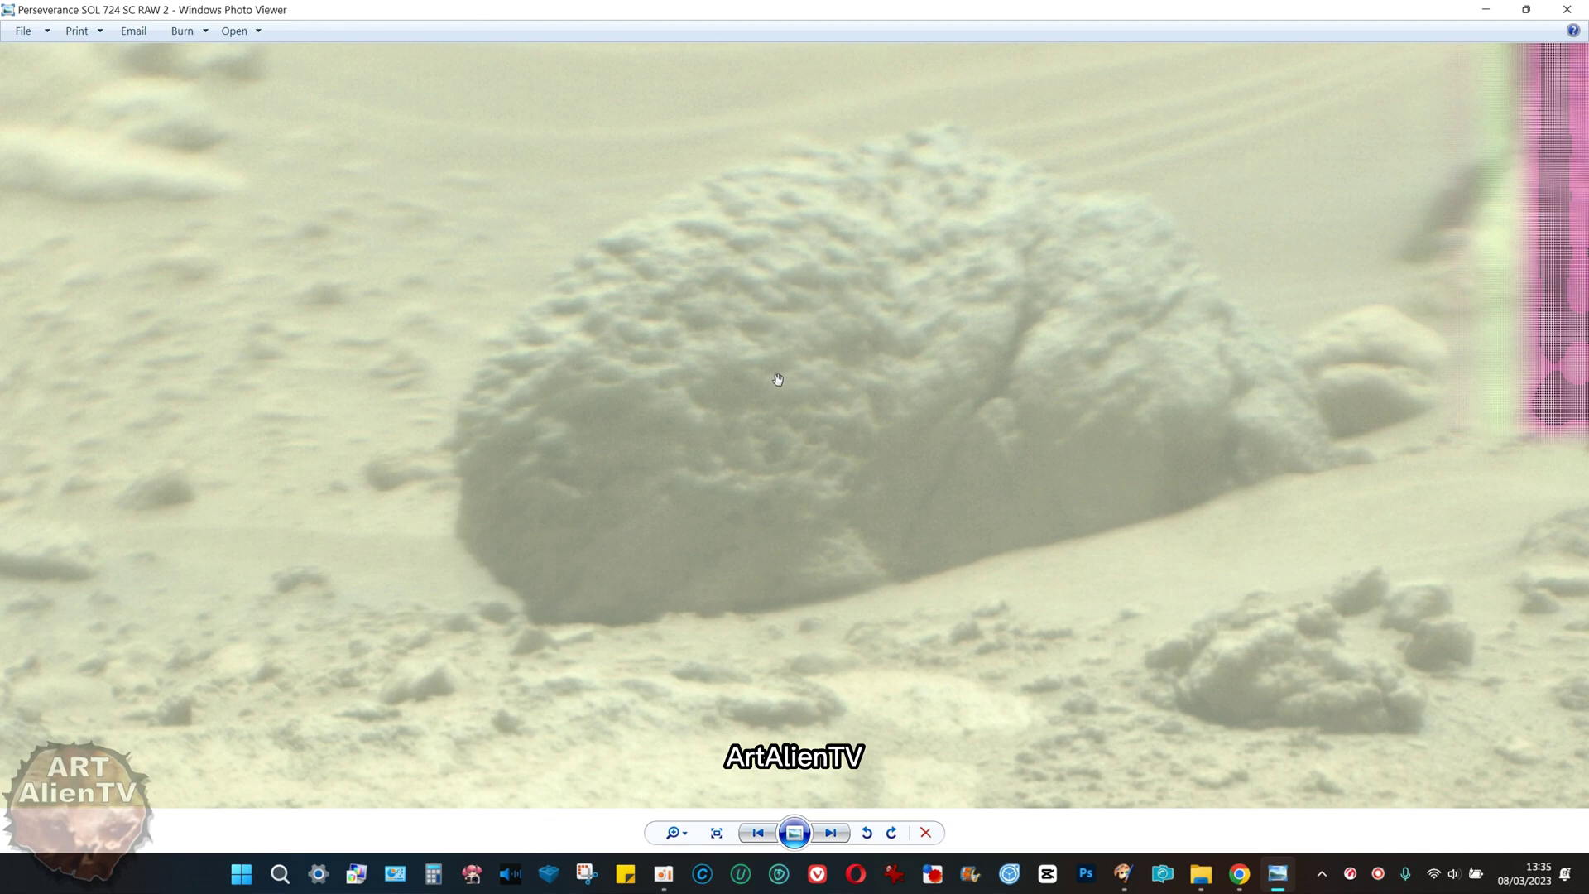
pyautogui.scroll(-3, 778, 379)
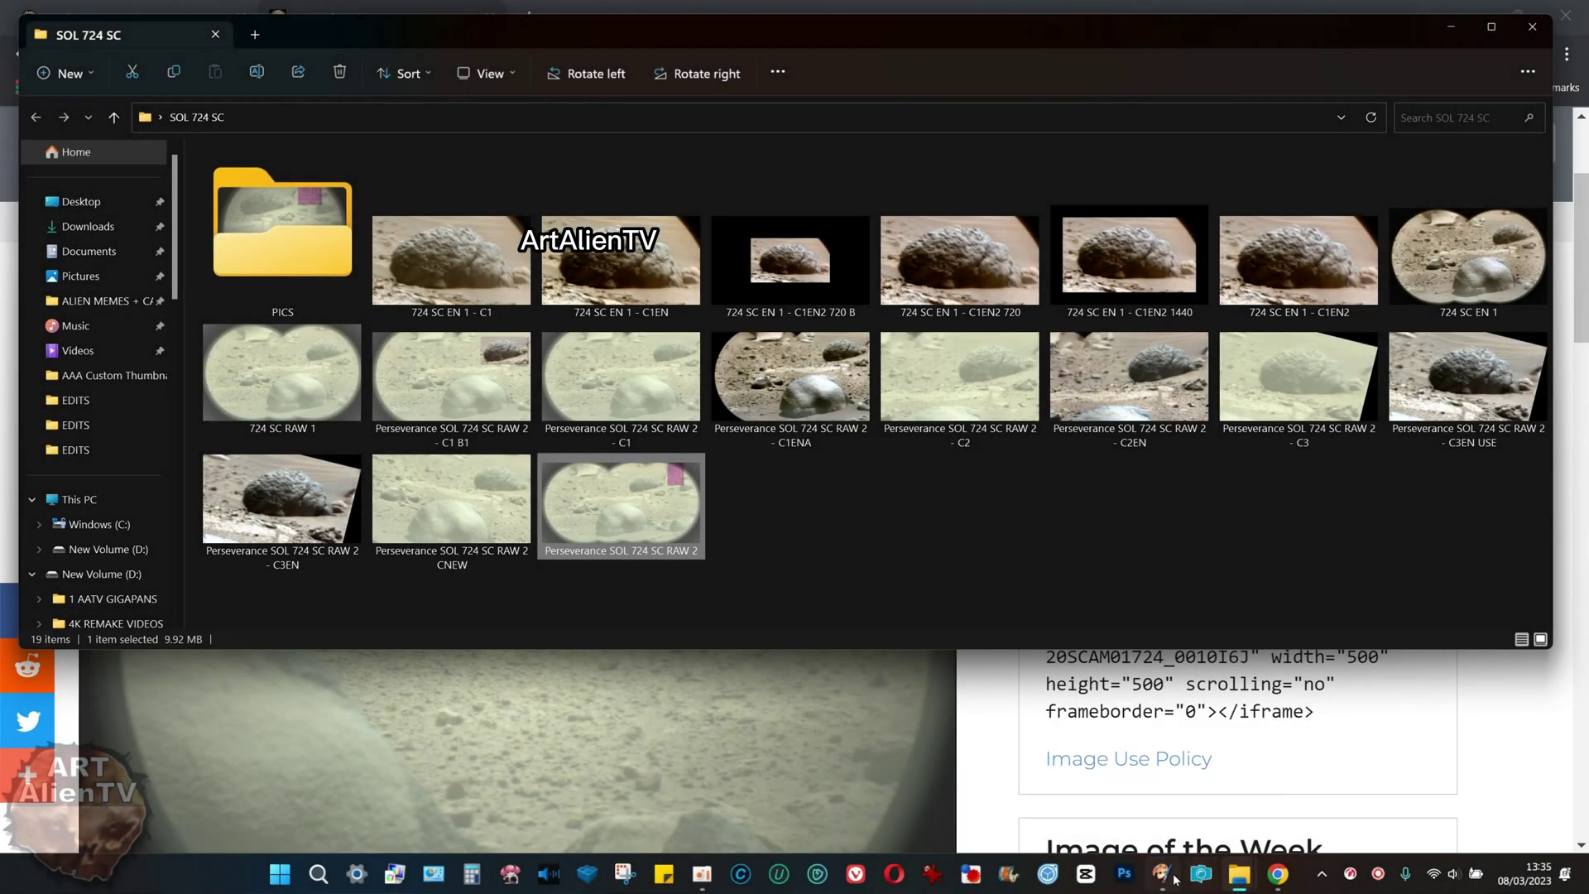
# - Switch to Paint Shop Pro showing the 'Perseverance SOL 724 SC RAW 2 - C3' image
pyautogui.click(1162, 873)
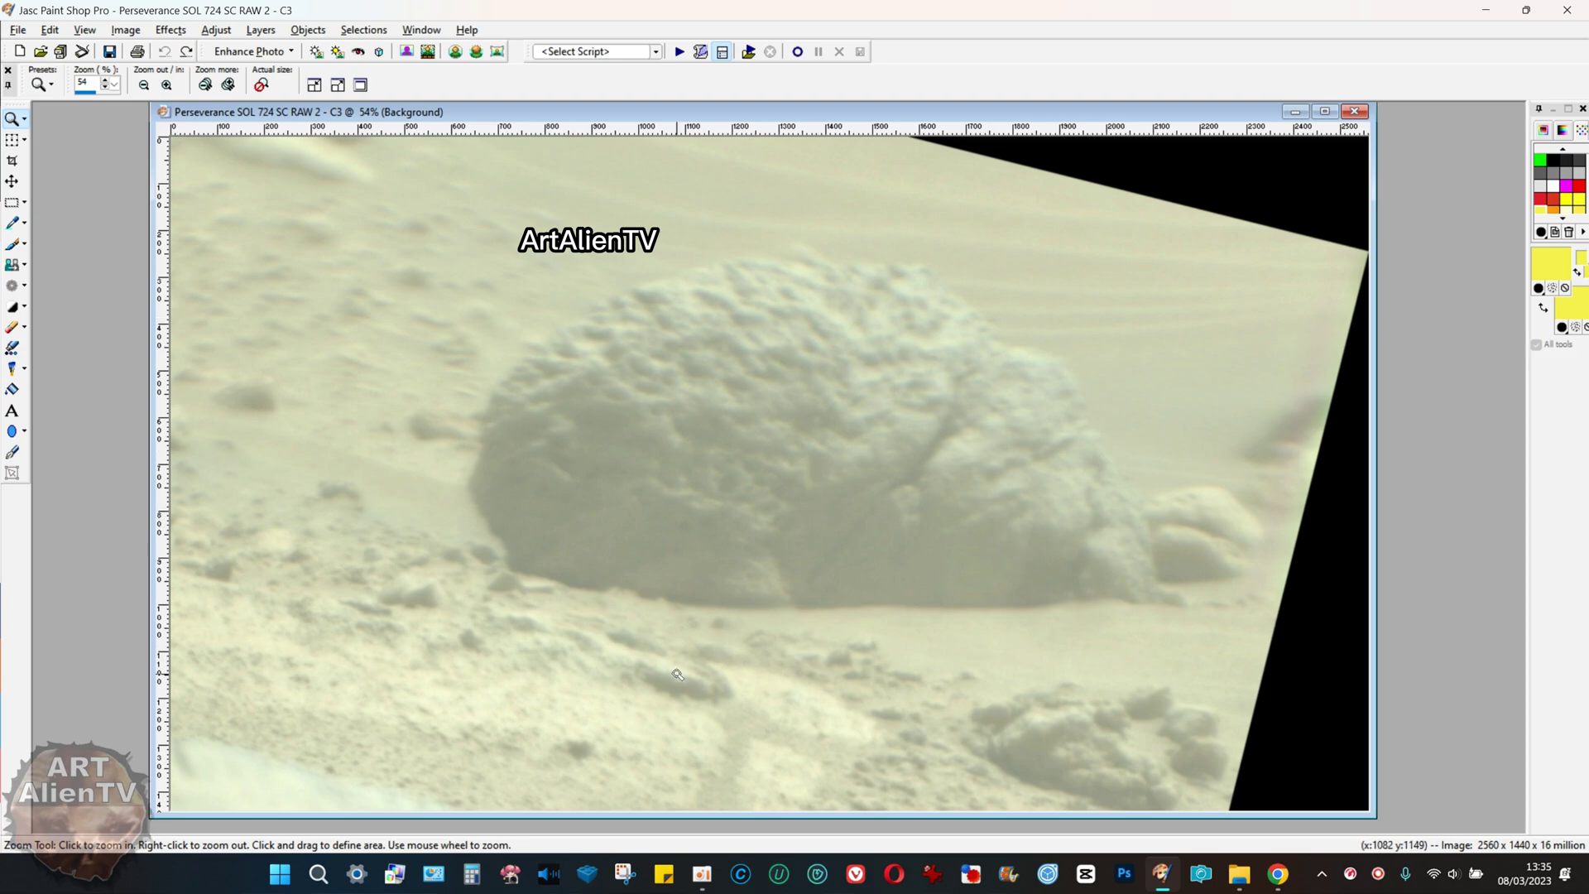
# - Apply Brightness/Contrast at -15 / 15 four times in a row
pyautogui.hotkey('shift', 'b')
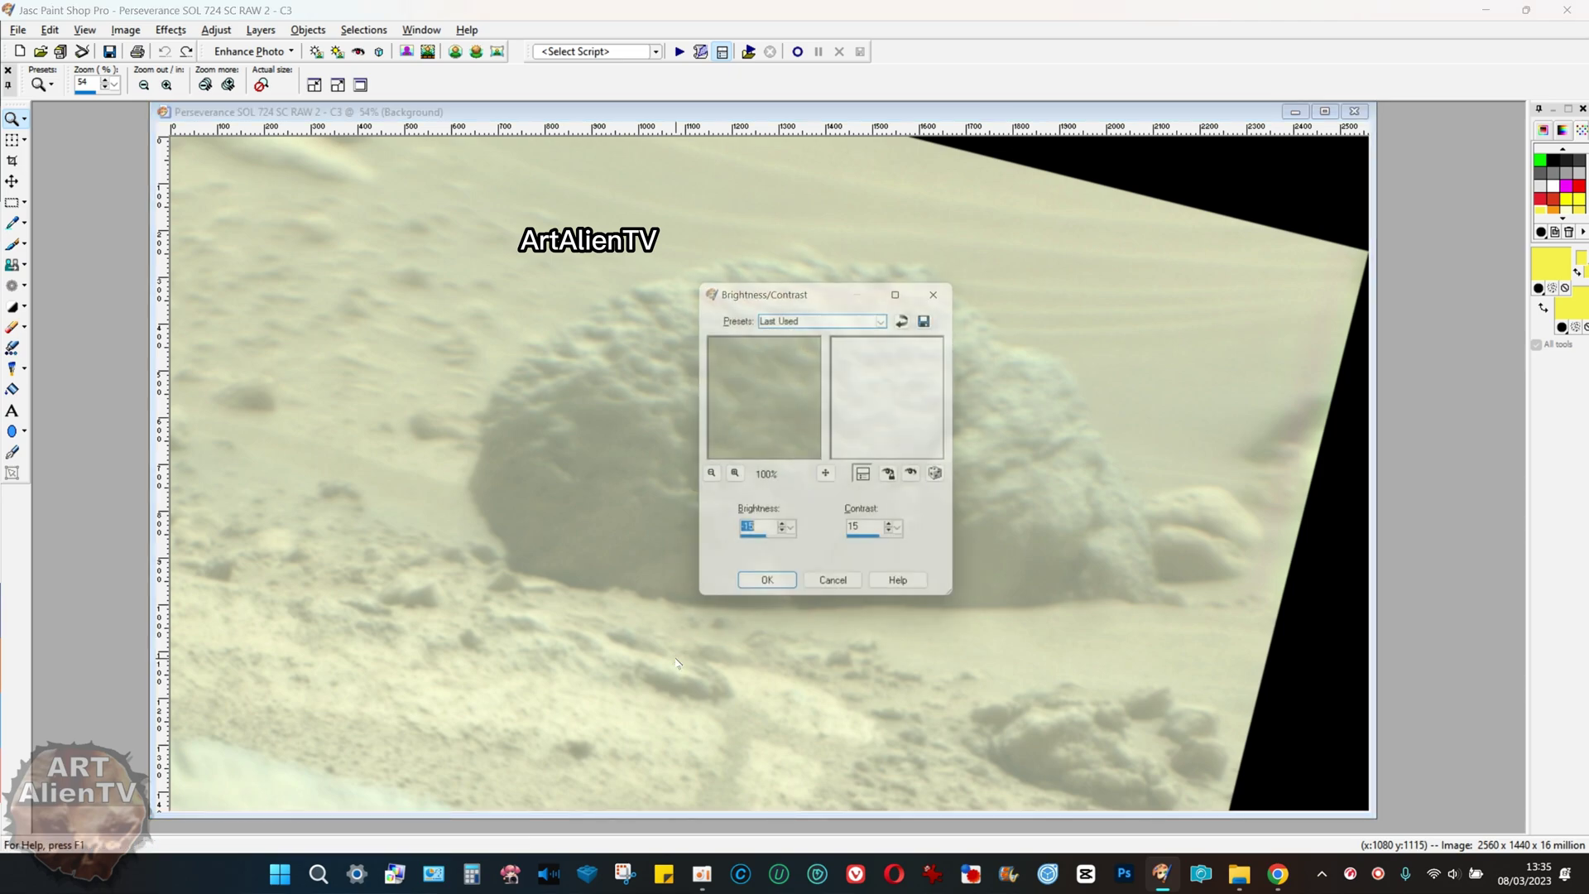
pyautogui.click(765, 592)
pyautogui.hotkey('shift', 'b')
pyautogui.click(751, 597)
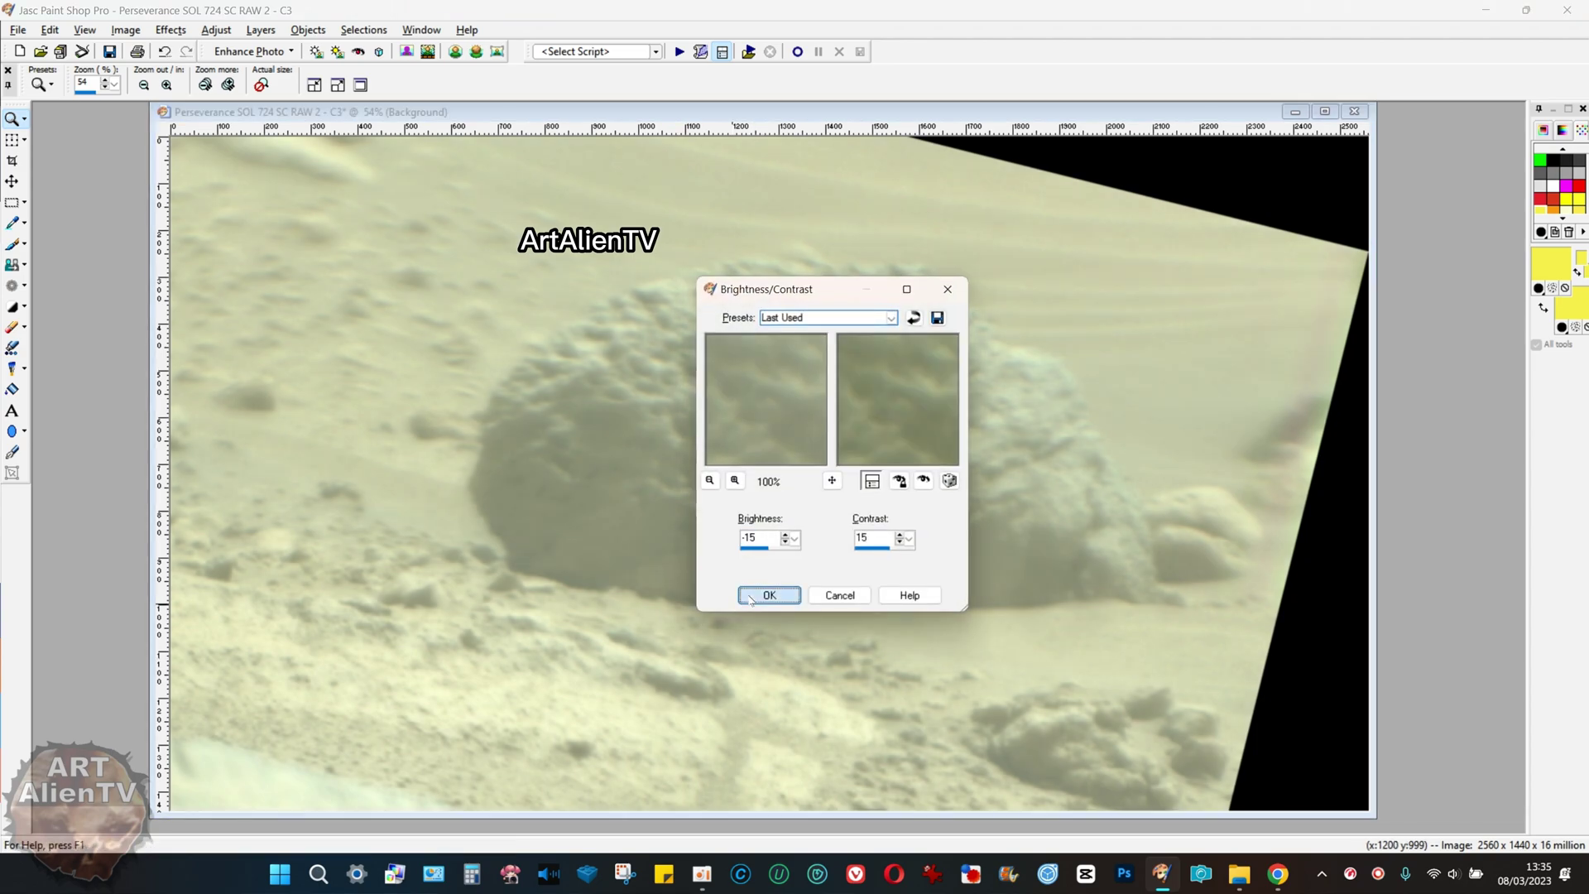
pyautogui.hotkey('shift', 'b')
pyautogui.click(751, 597)
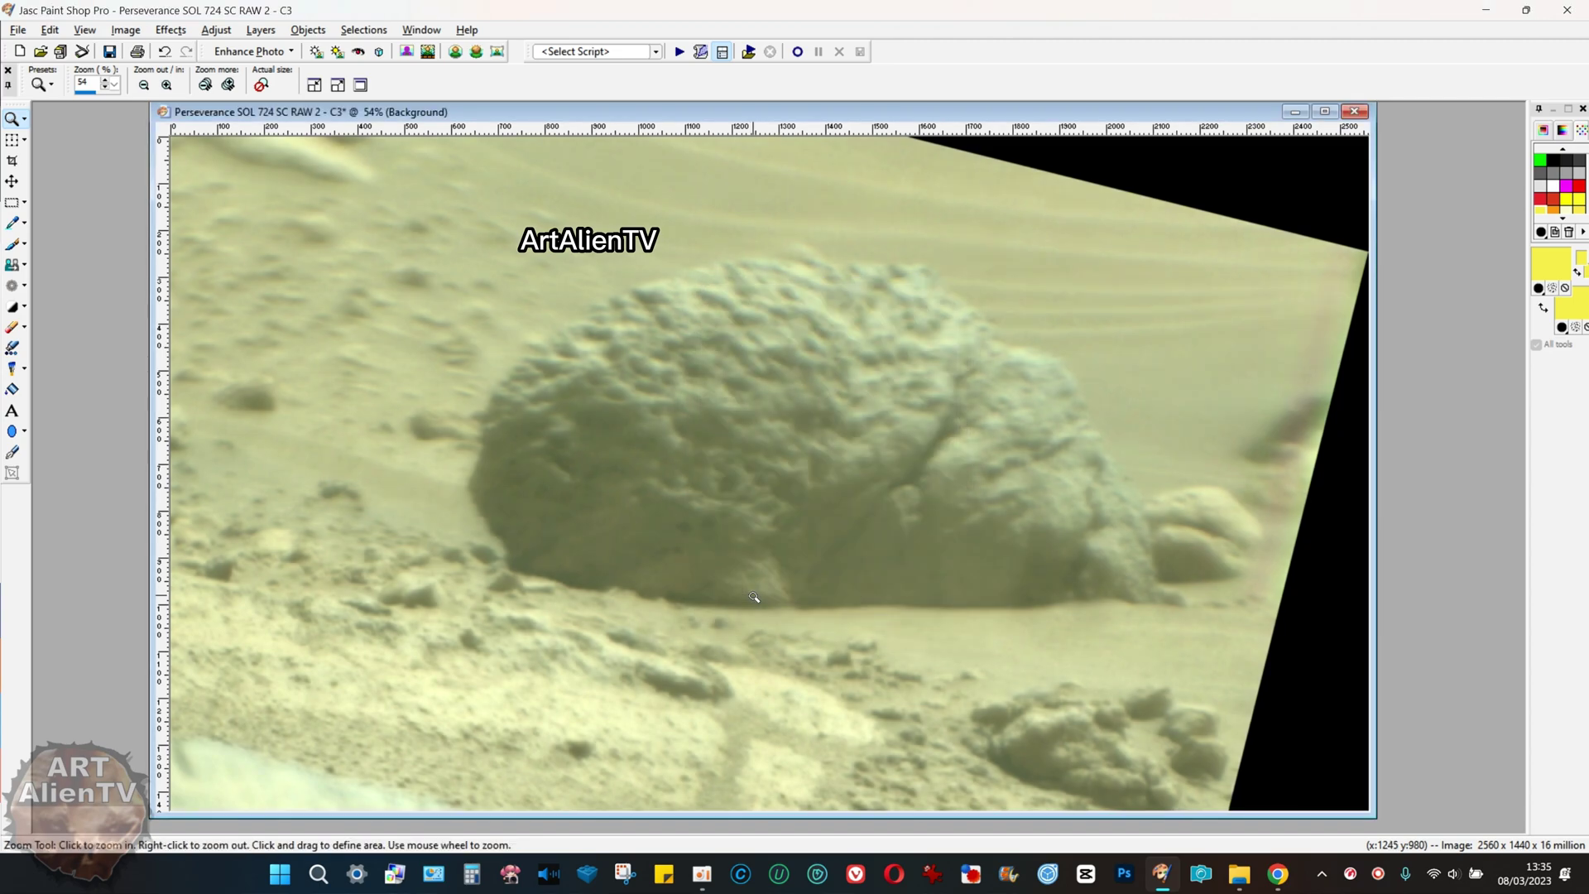
pyautogui.hotkey('shift', 'b')
pyautogui.click(751, 598)
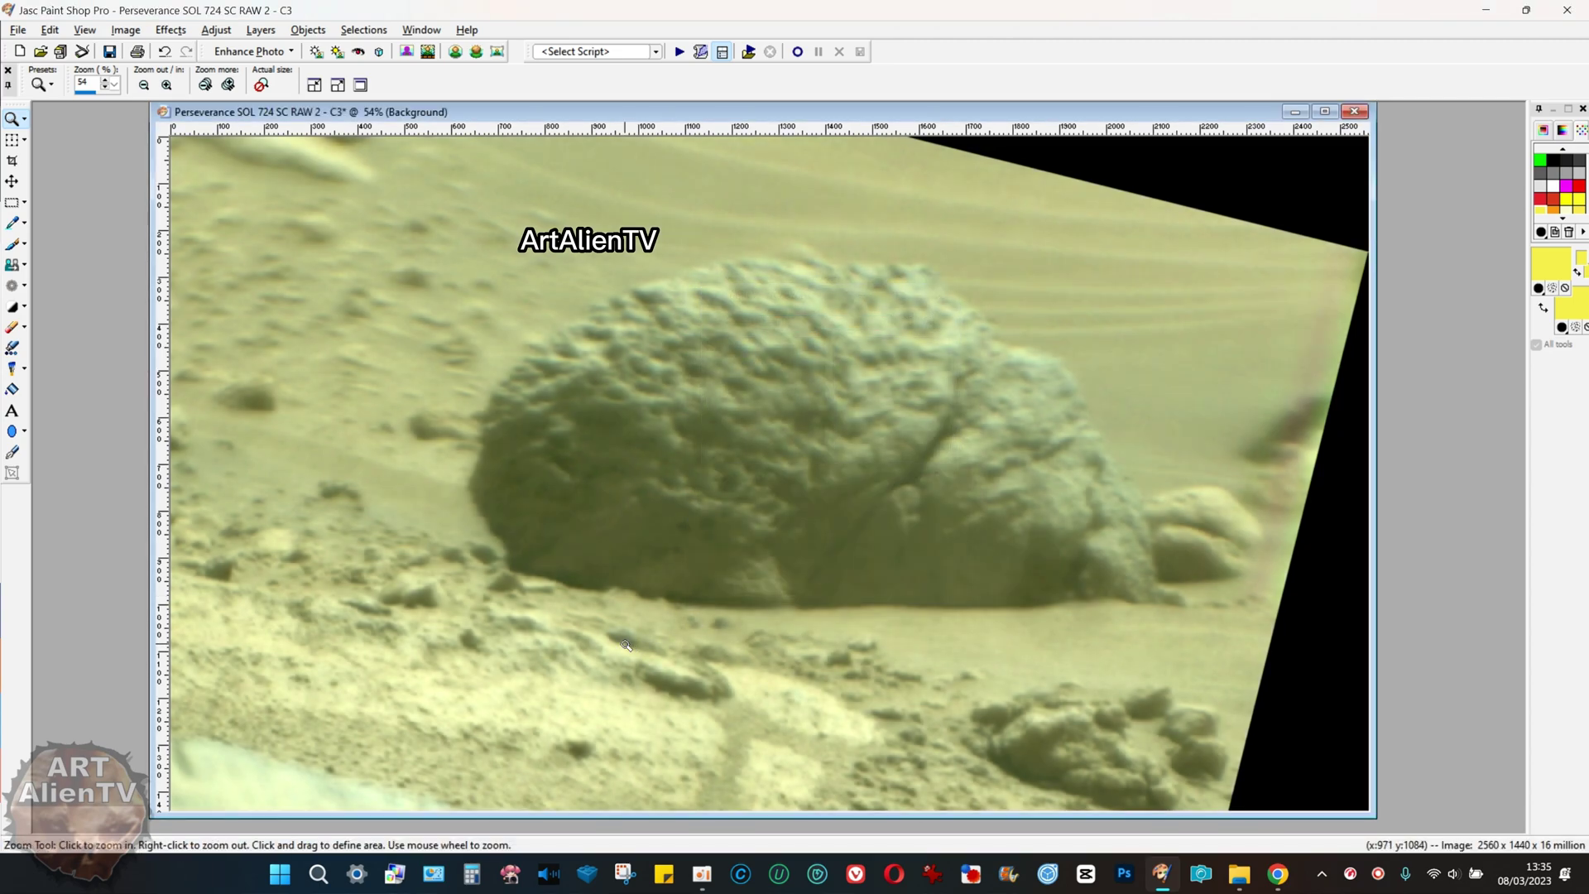
# - Apply Automatic Color Balance at temperature 6690, then Brightness/Contrast -15 / 15 once more
pyautogui.click(213, 31)
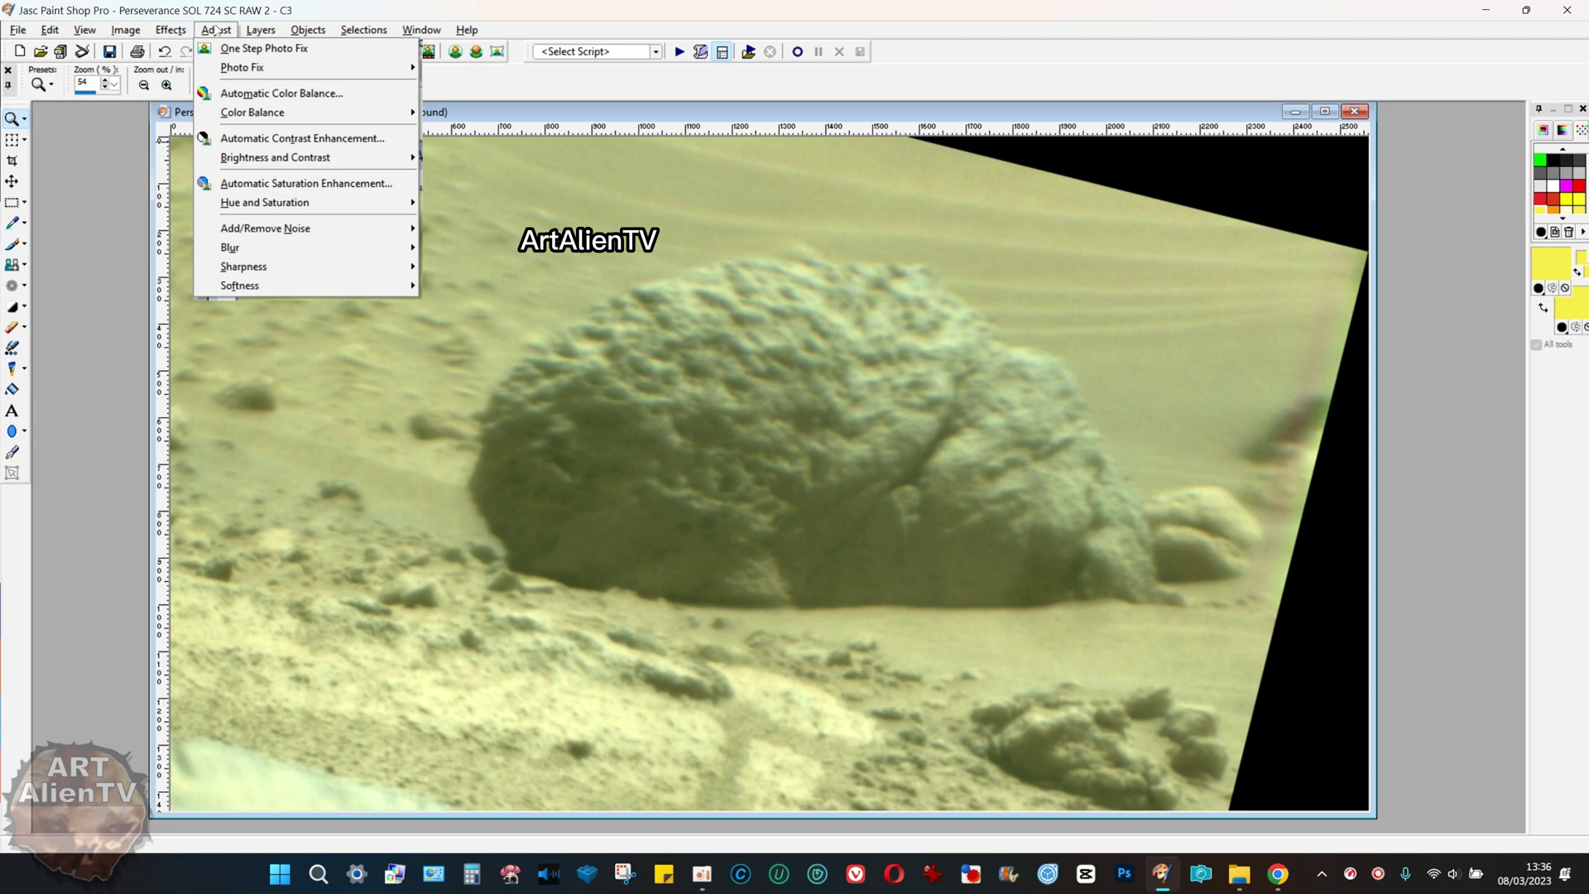
pyautogui.click(273, 97)
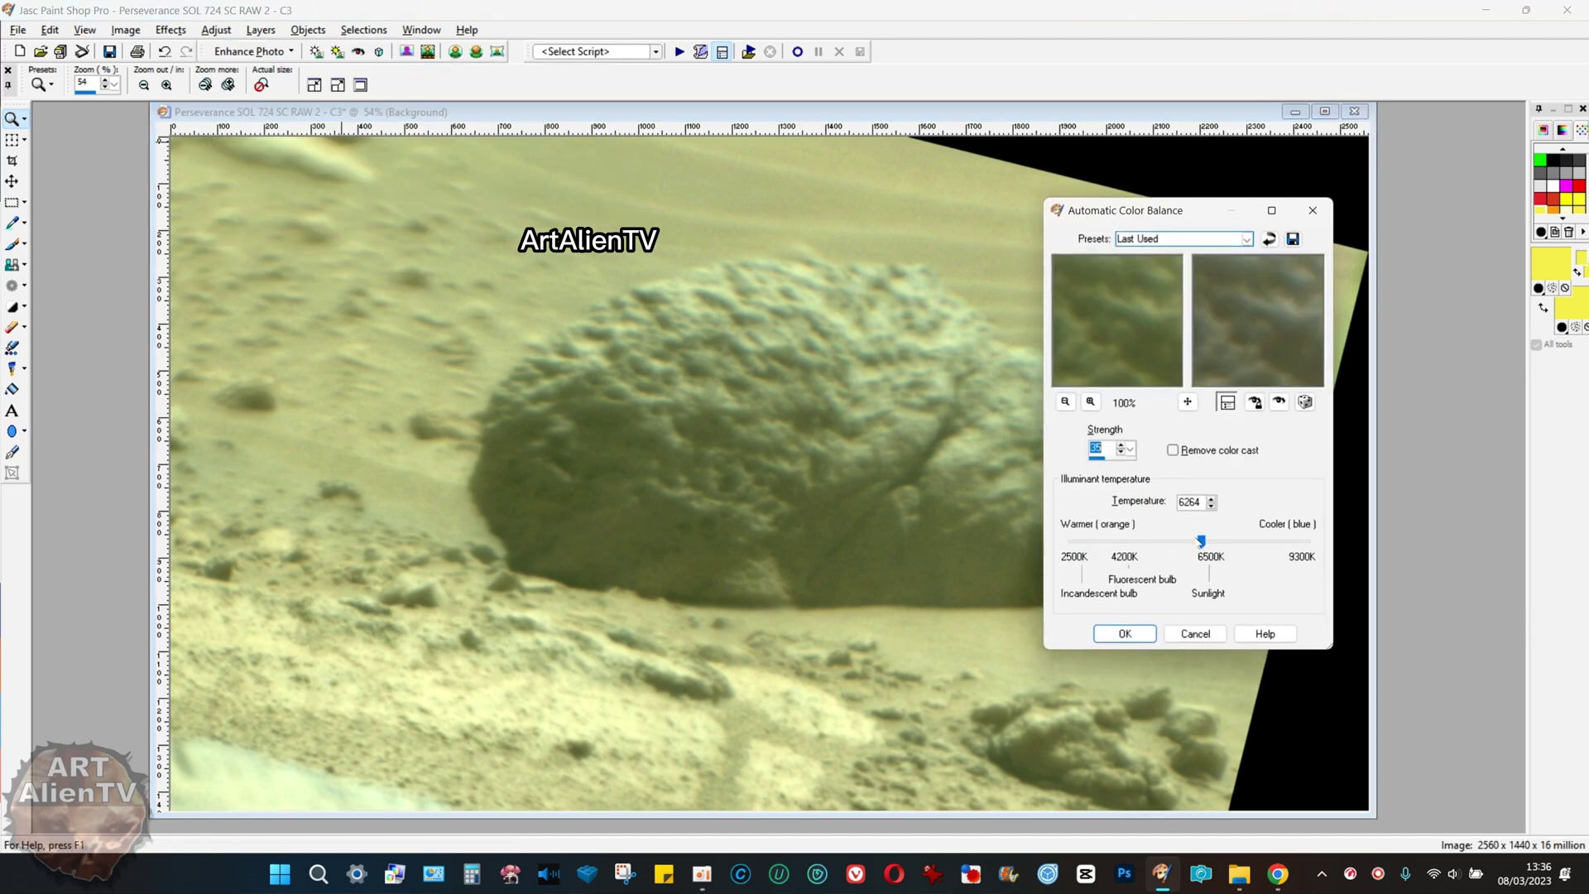
pyautogui.moveTo(1200, 542); pyautogui.dragTo(1218, 547)
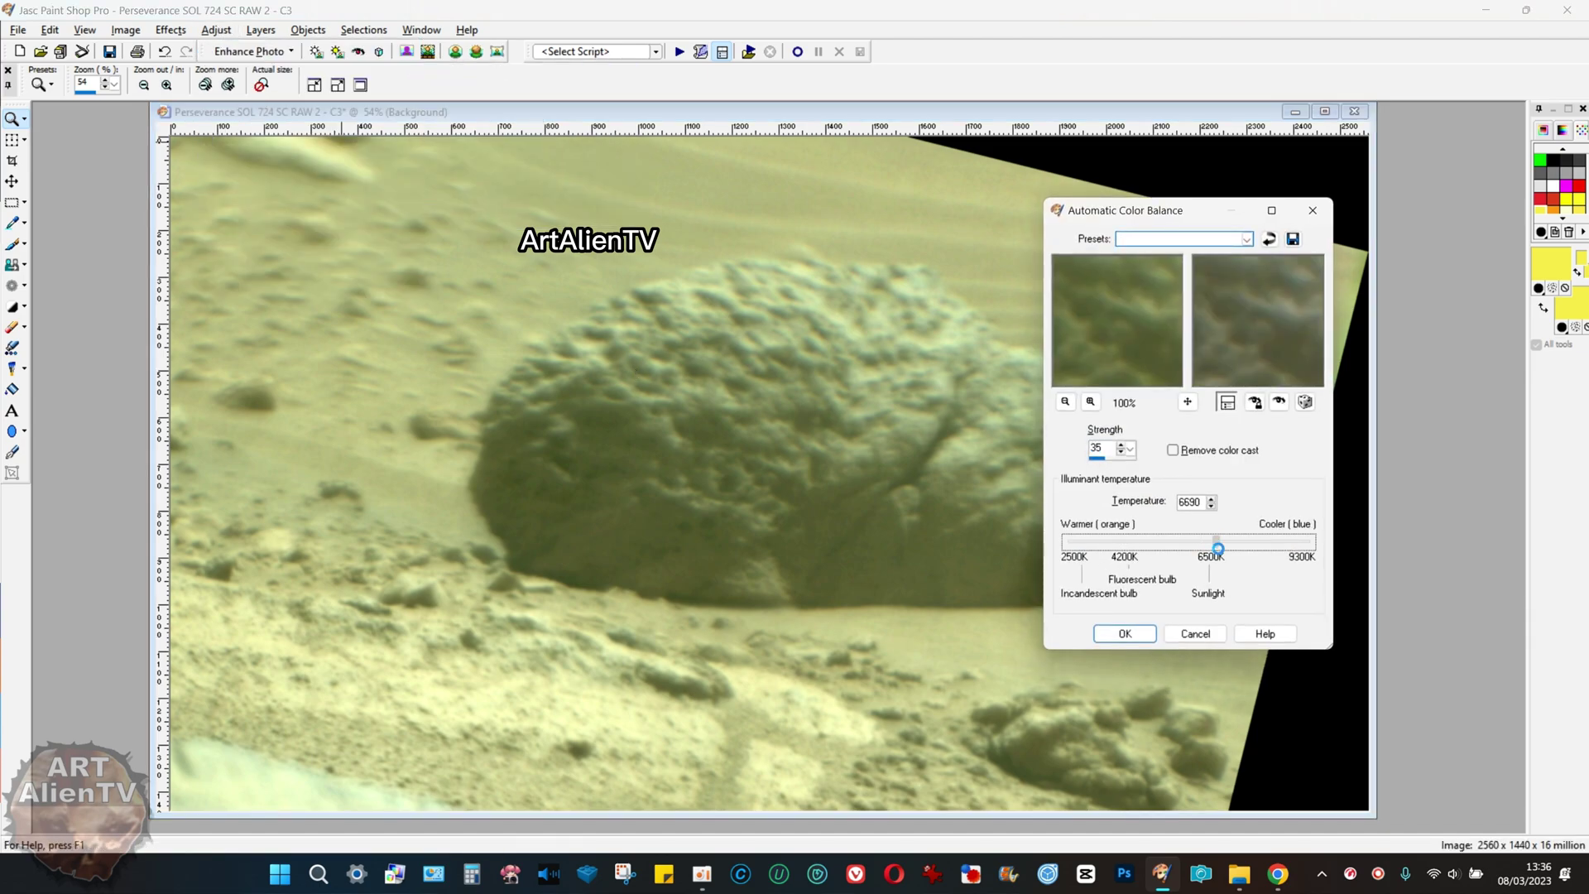
pyautogui.click(1124, 633)
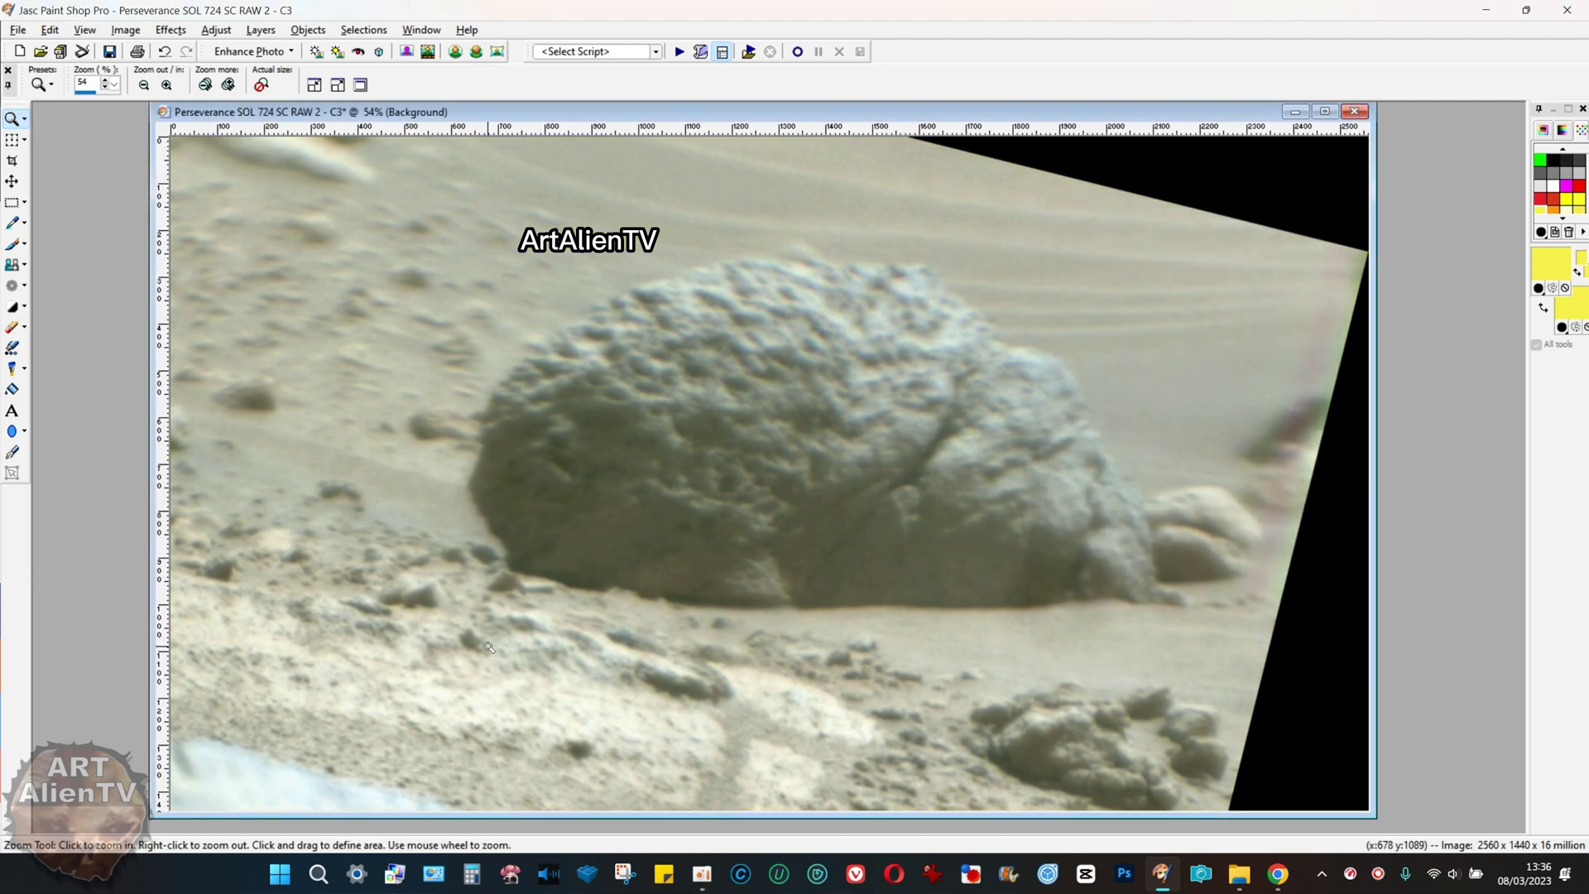
pyautogui.hotkey('shift', 'b')
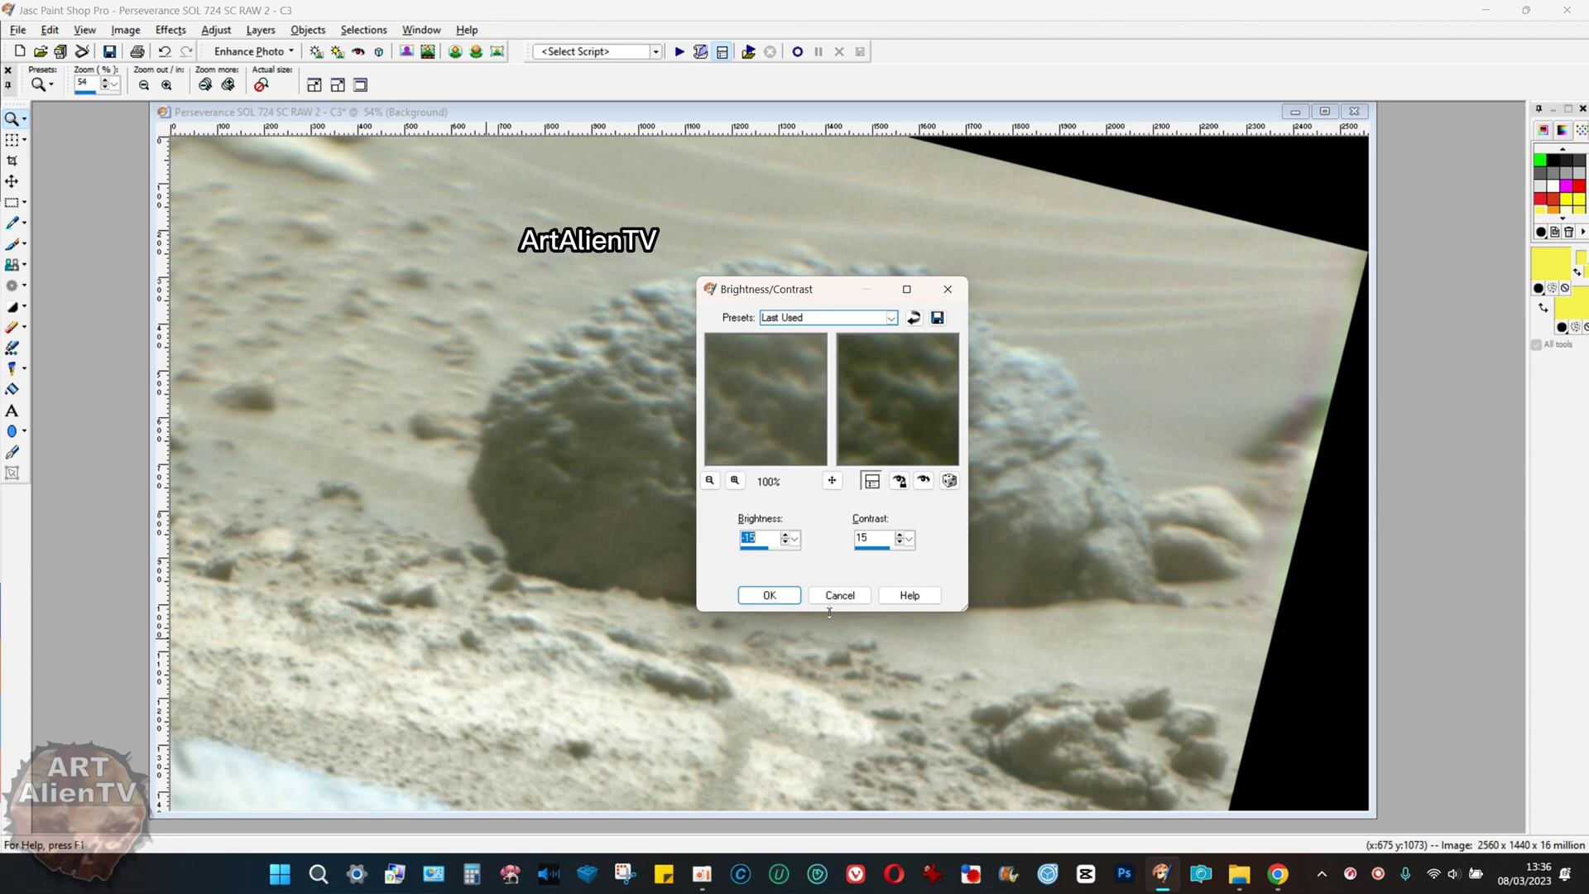
pyautogui.click(768, 595)
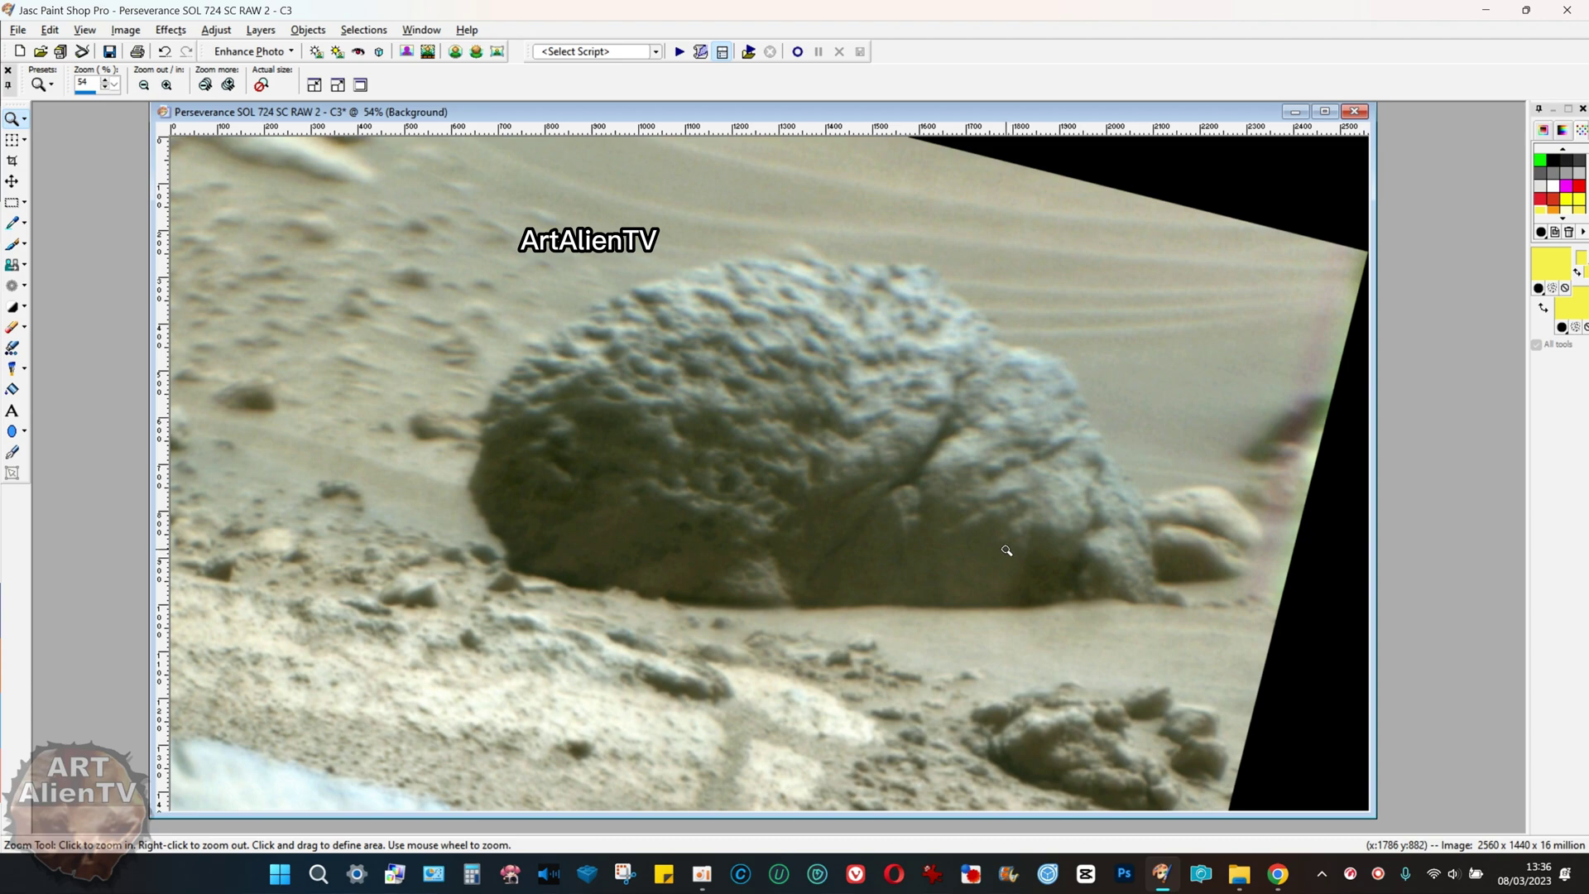
# - Apply one more -15 / 15 Brightness/Contrast pass, check it zoomed in, then close C3 without saving
pyautogui.hotkey('shift', 'b')
pyautogui.click(769, 595)
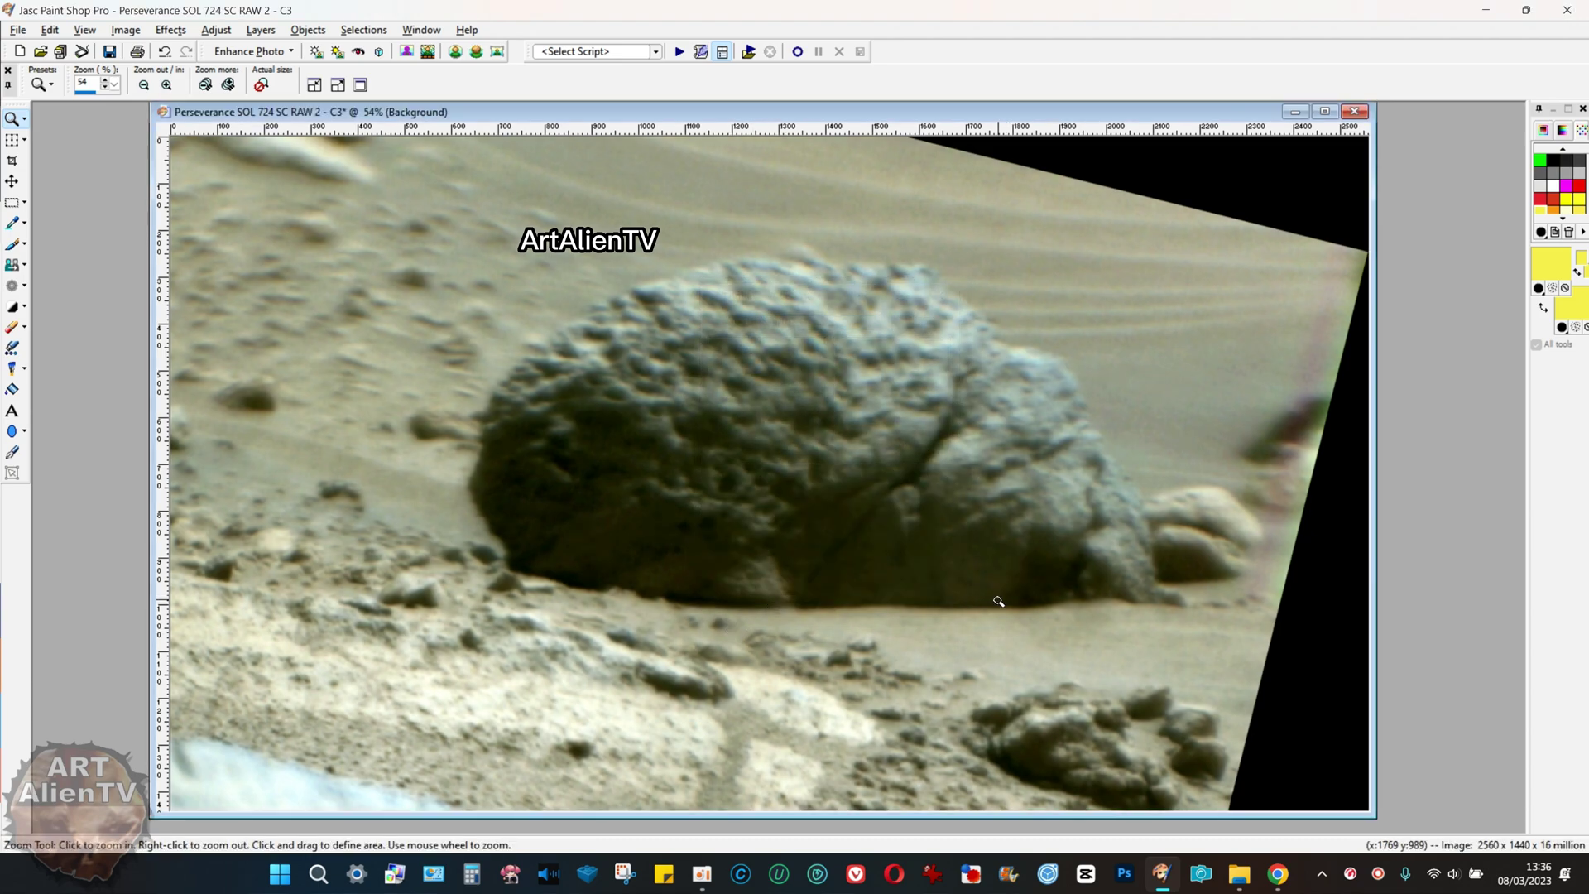
pyautogui.rightClick(1041, 449)
pyautogui.click(943, 430)
pyautogui.click(844, 413)
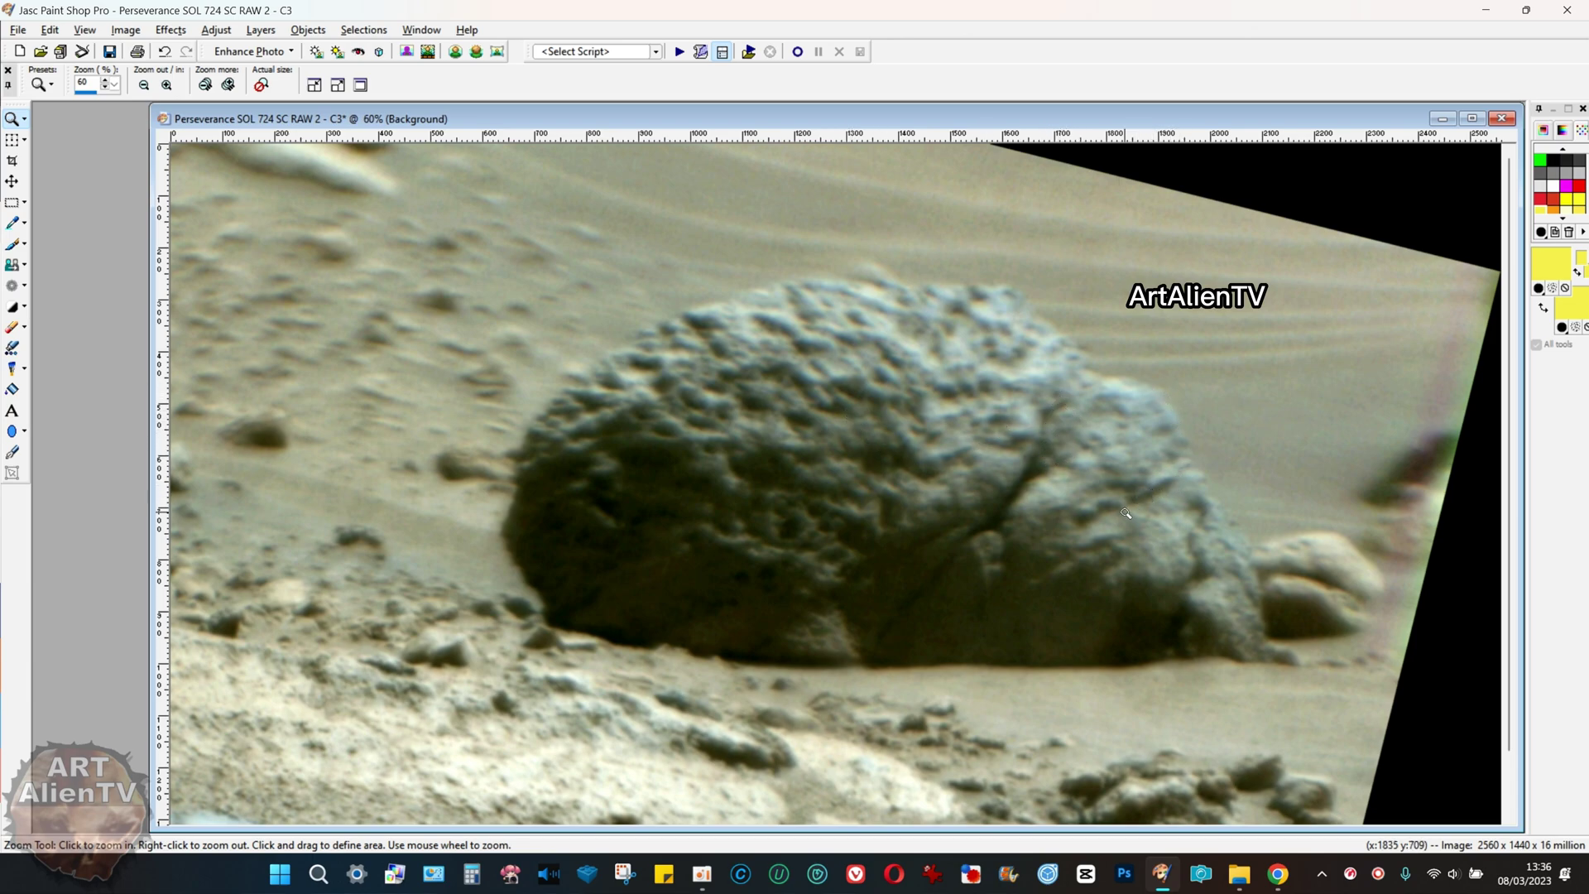
pyautogui.scroll(4, 1207, 539)
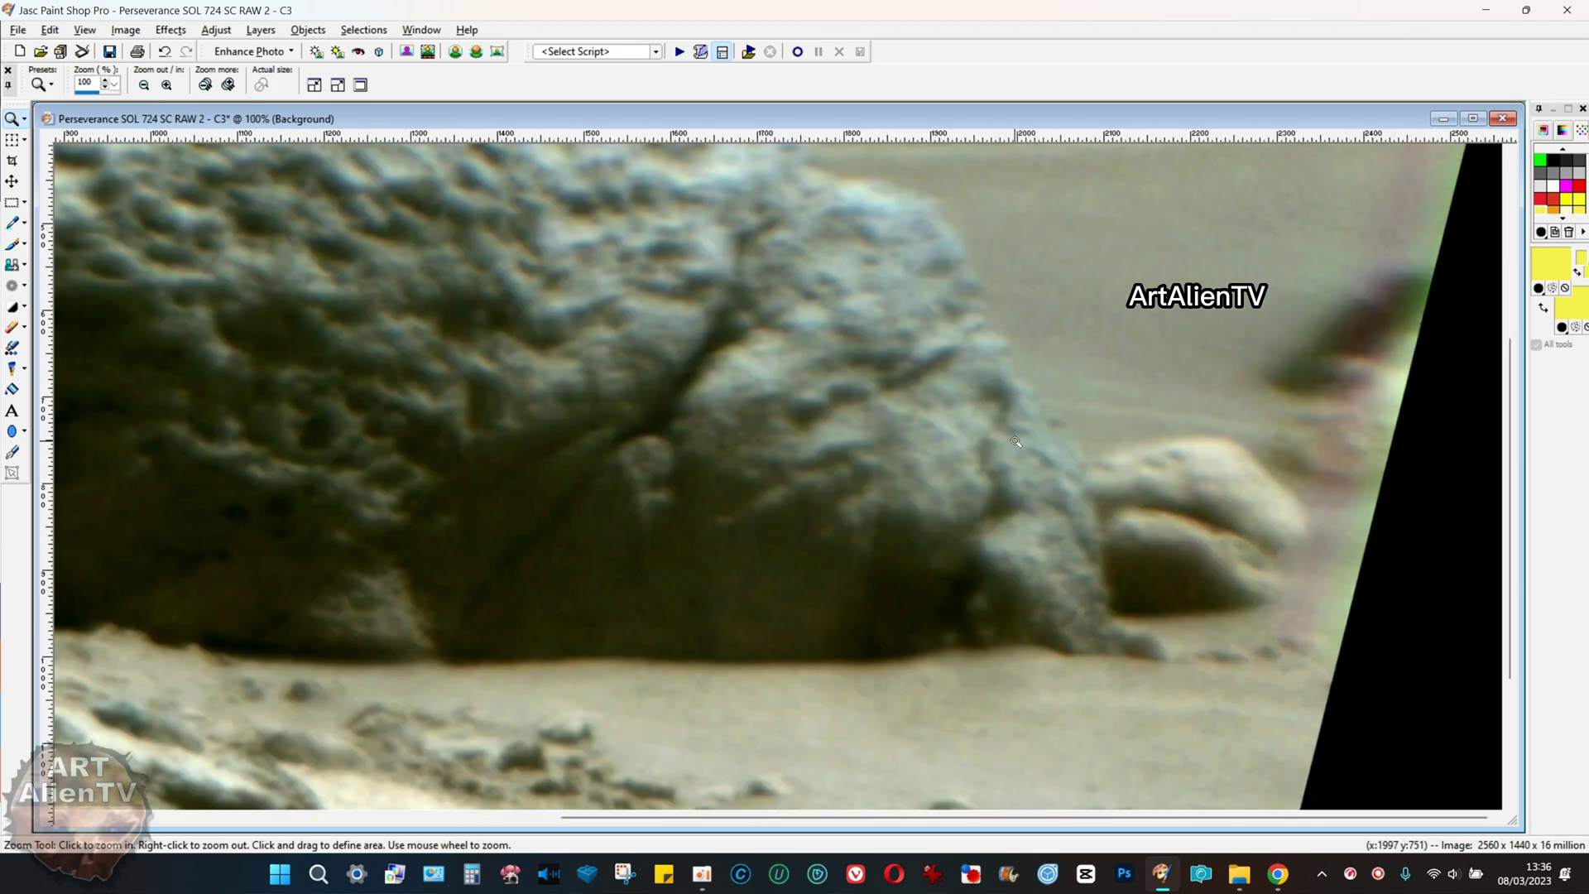
pyautogui.scroll(-4, 1008, 536)
pyautogui.scroll(1, 656, 461)
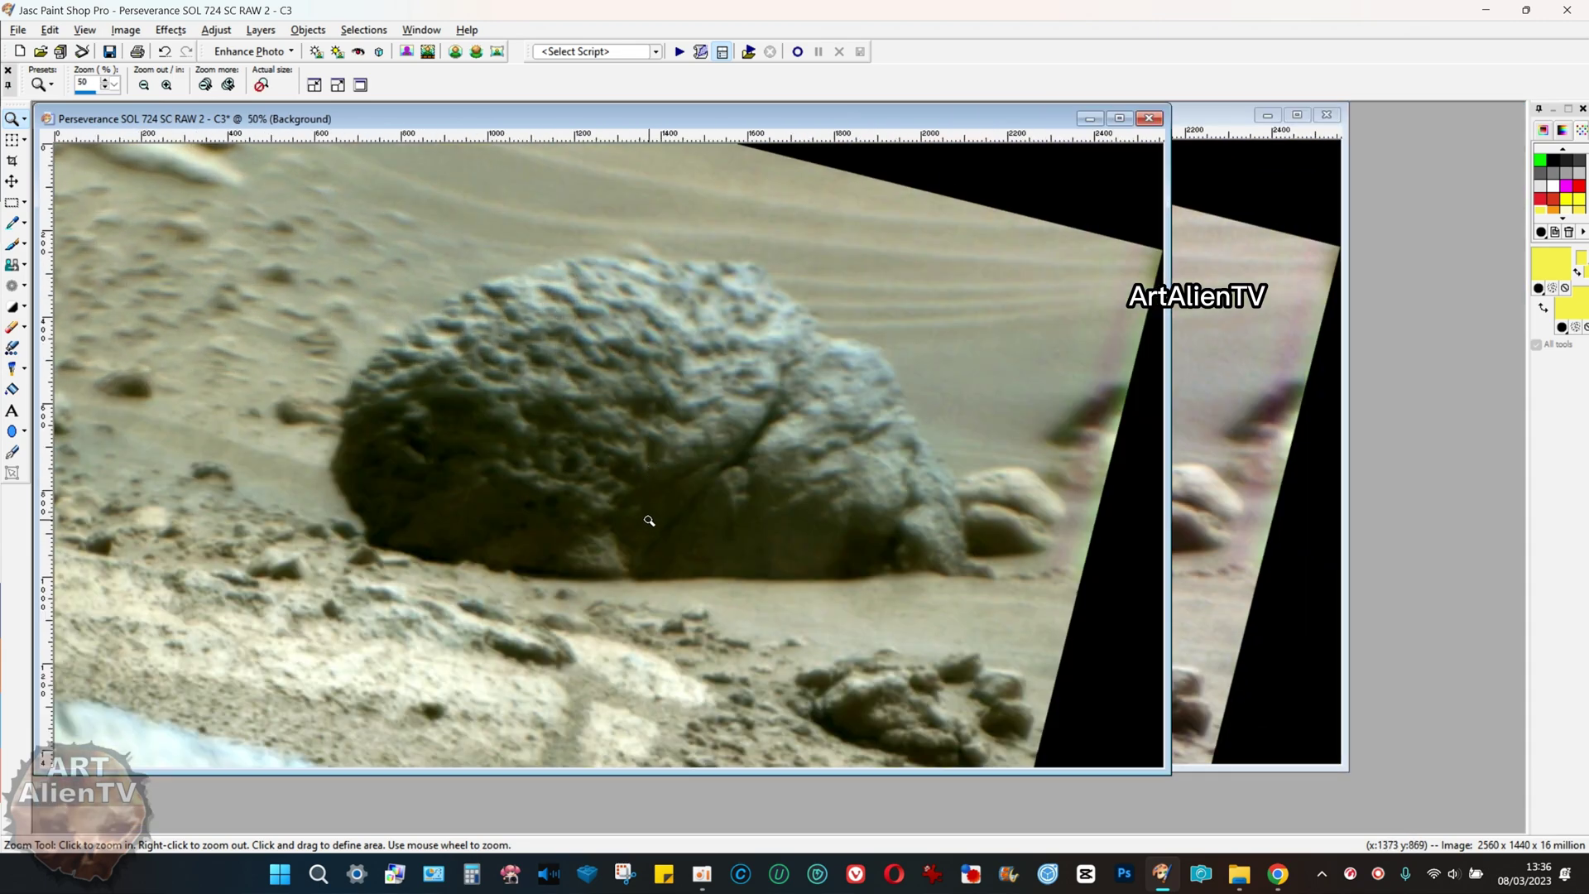
pyautogui.click(1149, 119)
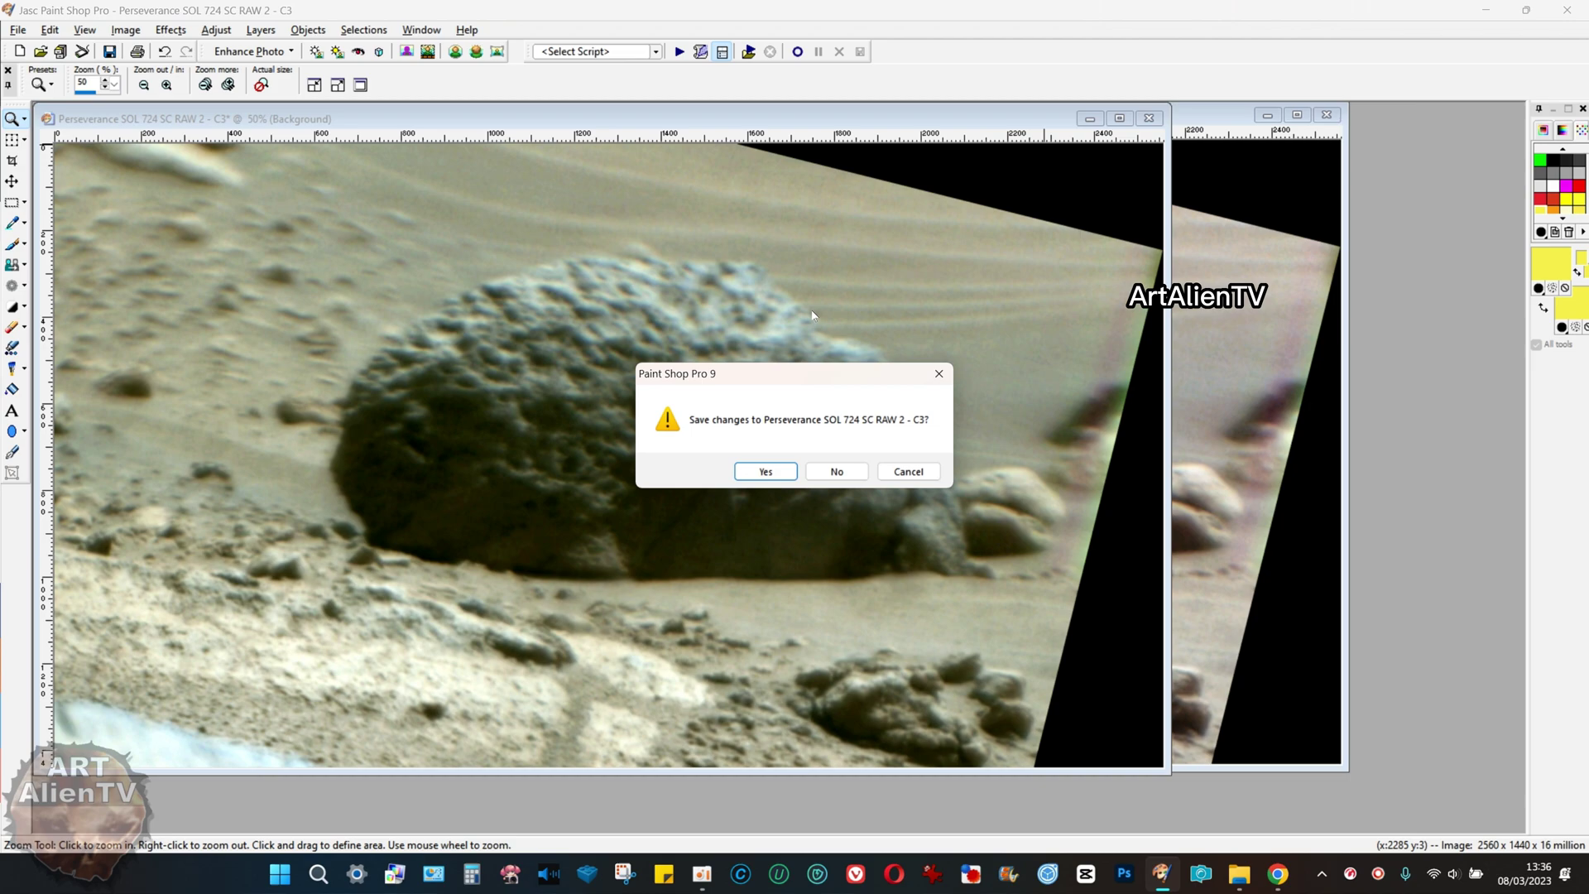
pyautogui.click(824, 476)
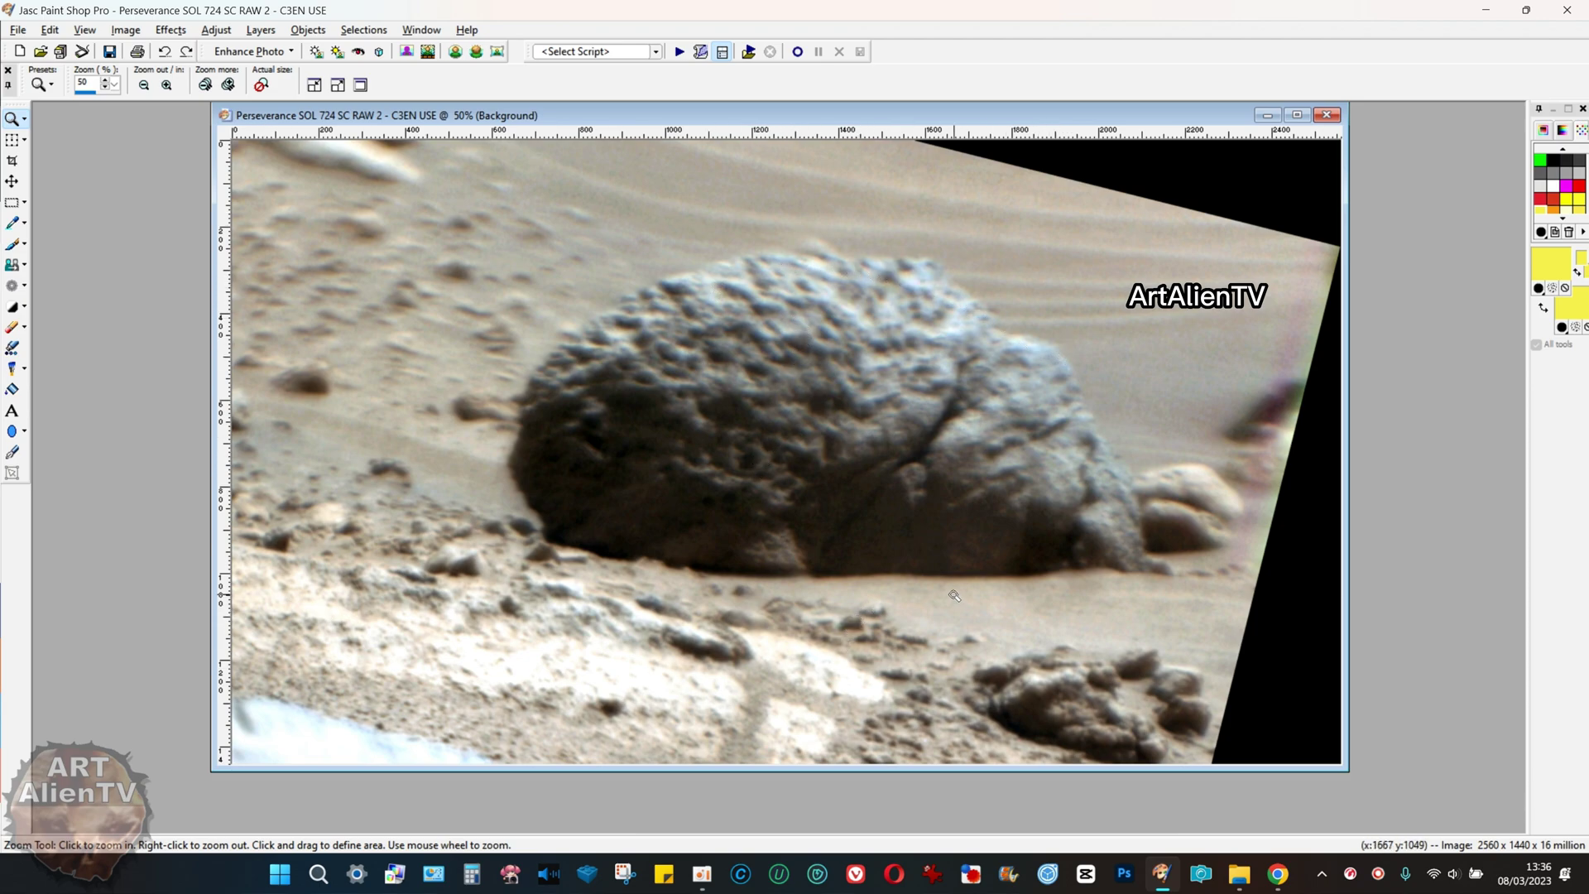
# - Zoom in on the C3EN USE image and move its window further left
pyautogui.click(765, 571)
pyautogui.scroll(1, 975, 303)
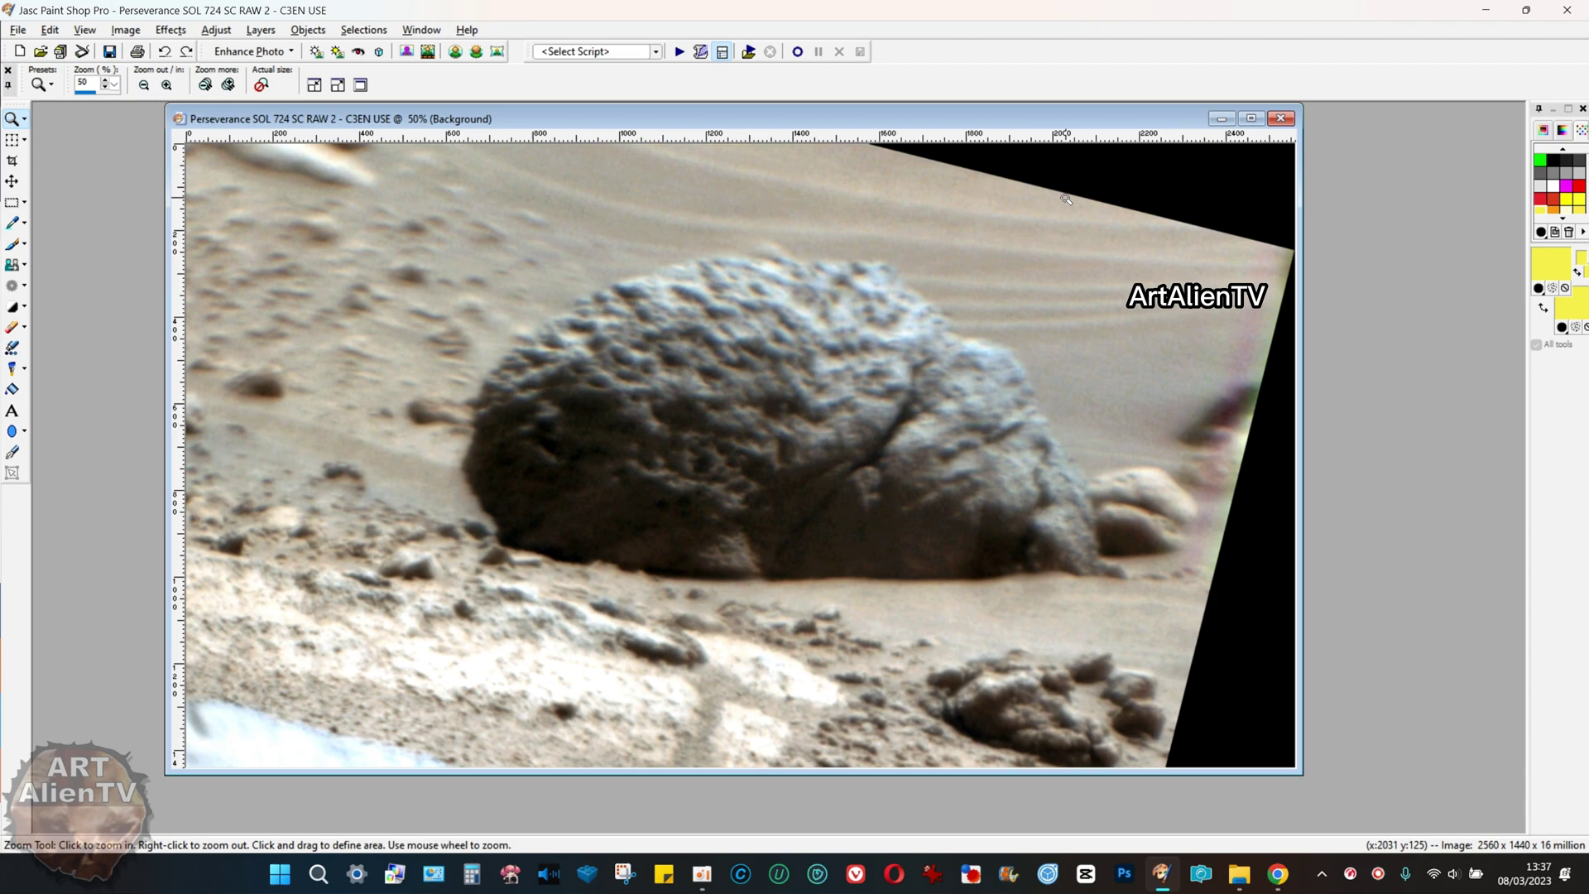
pyautogui.scroll(1, 946, 261)
pyautogui.moveTo(1223, 116); pyautogui.dragTo(1156, 105)
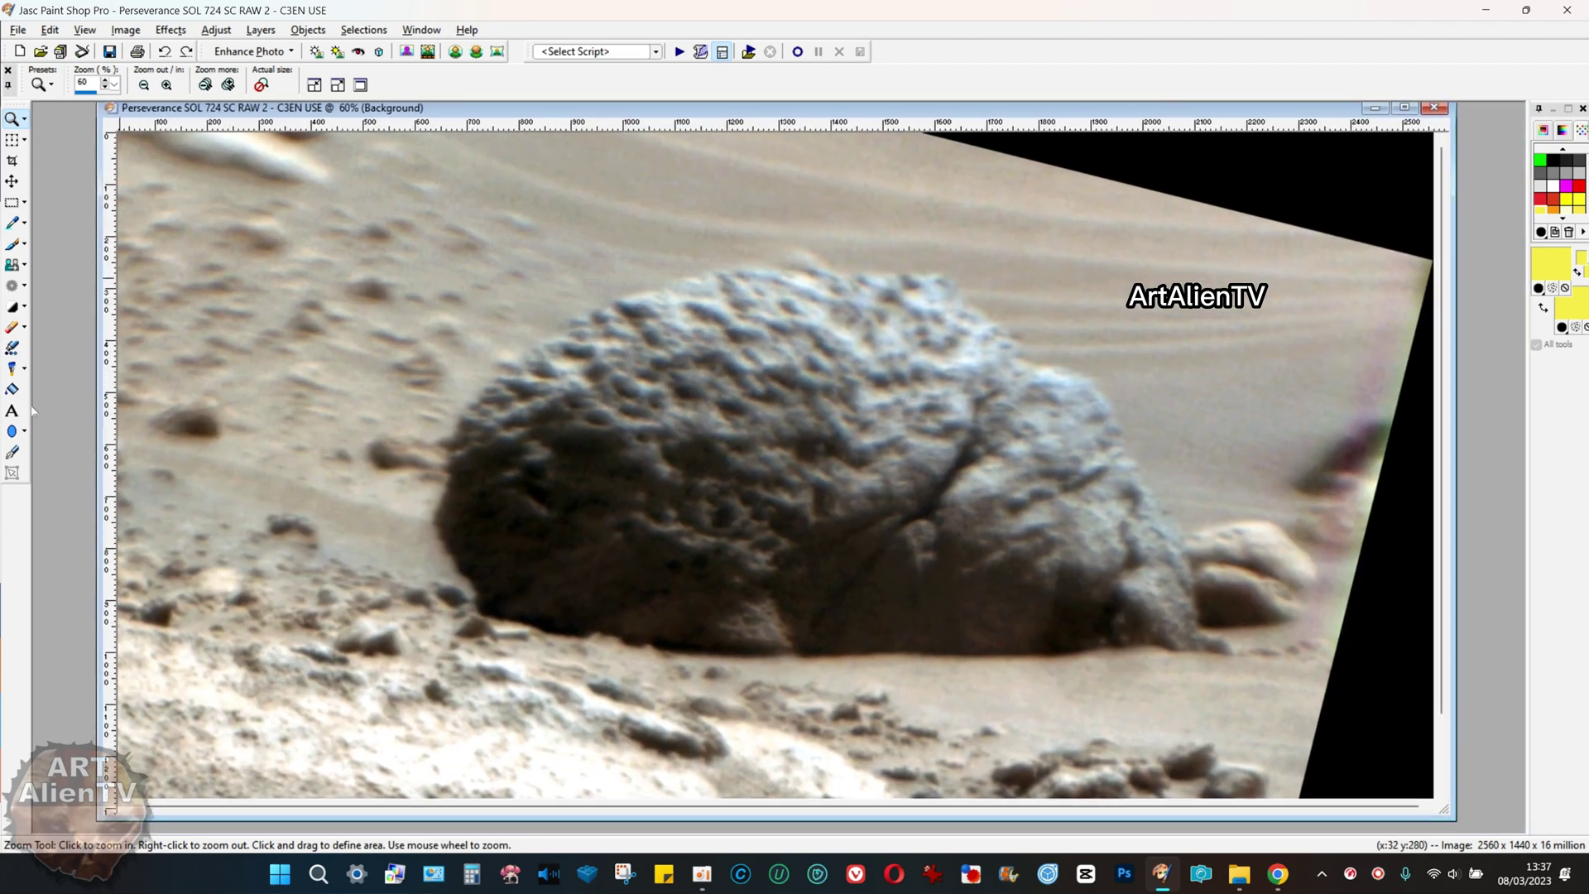
# - Trace trial yellow freehand outlines around the rock's loop, right side and upper edge
pyautogui.click(12, 327)
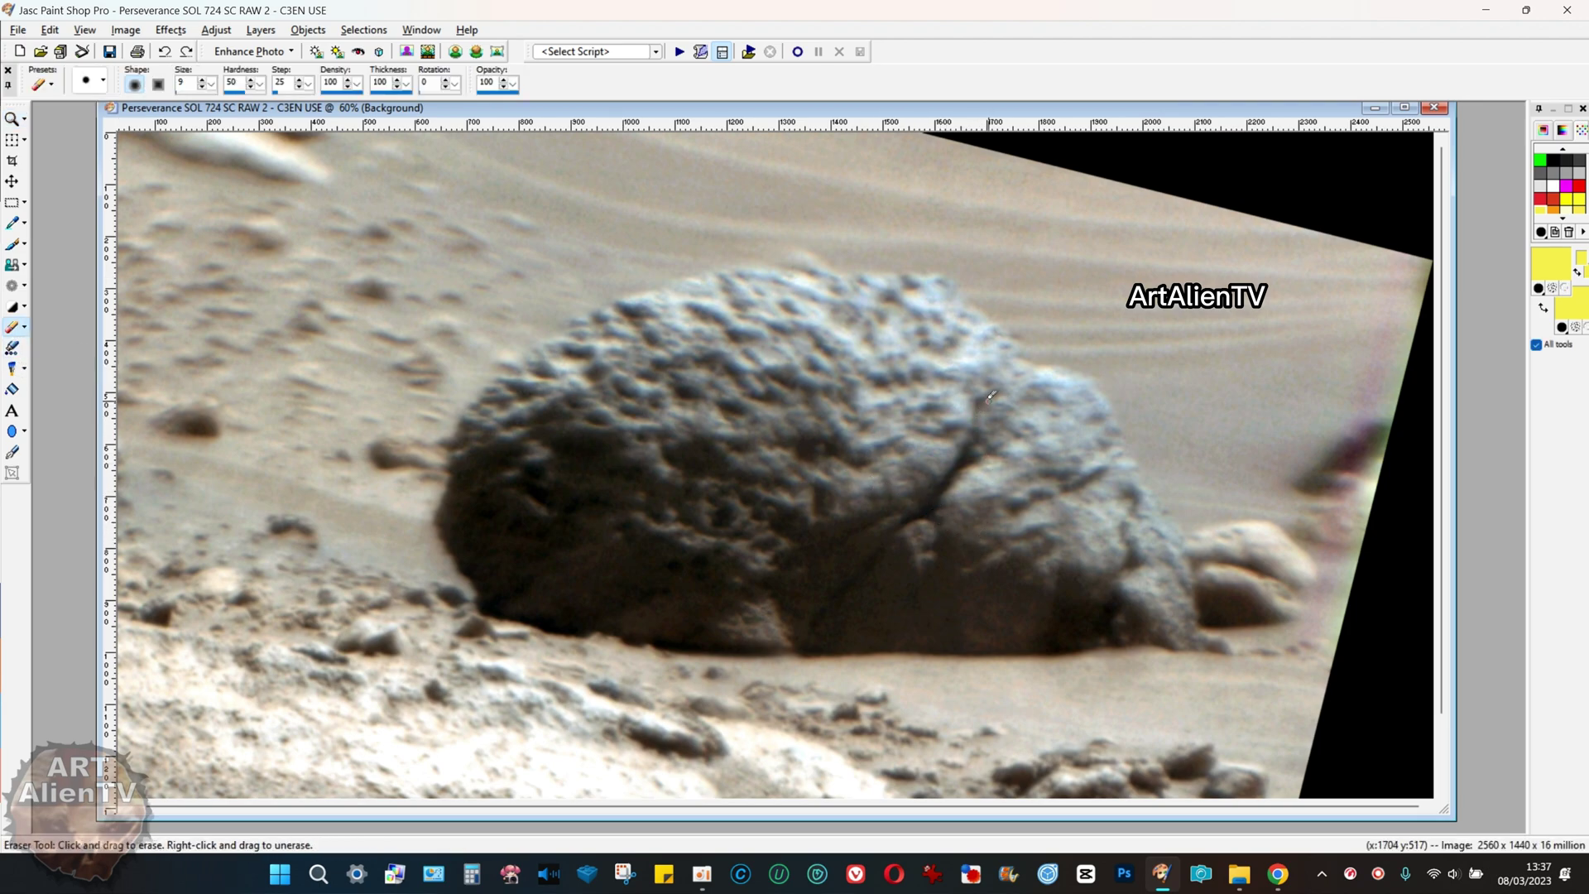
pyautogui.moveTo(990, 396)
pyautogui.mouseDown()
pyautogui.moveTo(973, 443)
pyautogui.moveTo(1002, 447)
pyautogui.mouseUp()
pyautogui.moveTo(1035, 426)
pyautogui.mouseDown()
pyautogui.moveTo(989, 400)
pyautogui.moveTo(1109, 400)
pyautogui.moveTo(1123, 459)
pyautogui.moveTo(1074, 488)
pyautogui.mouseUp()
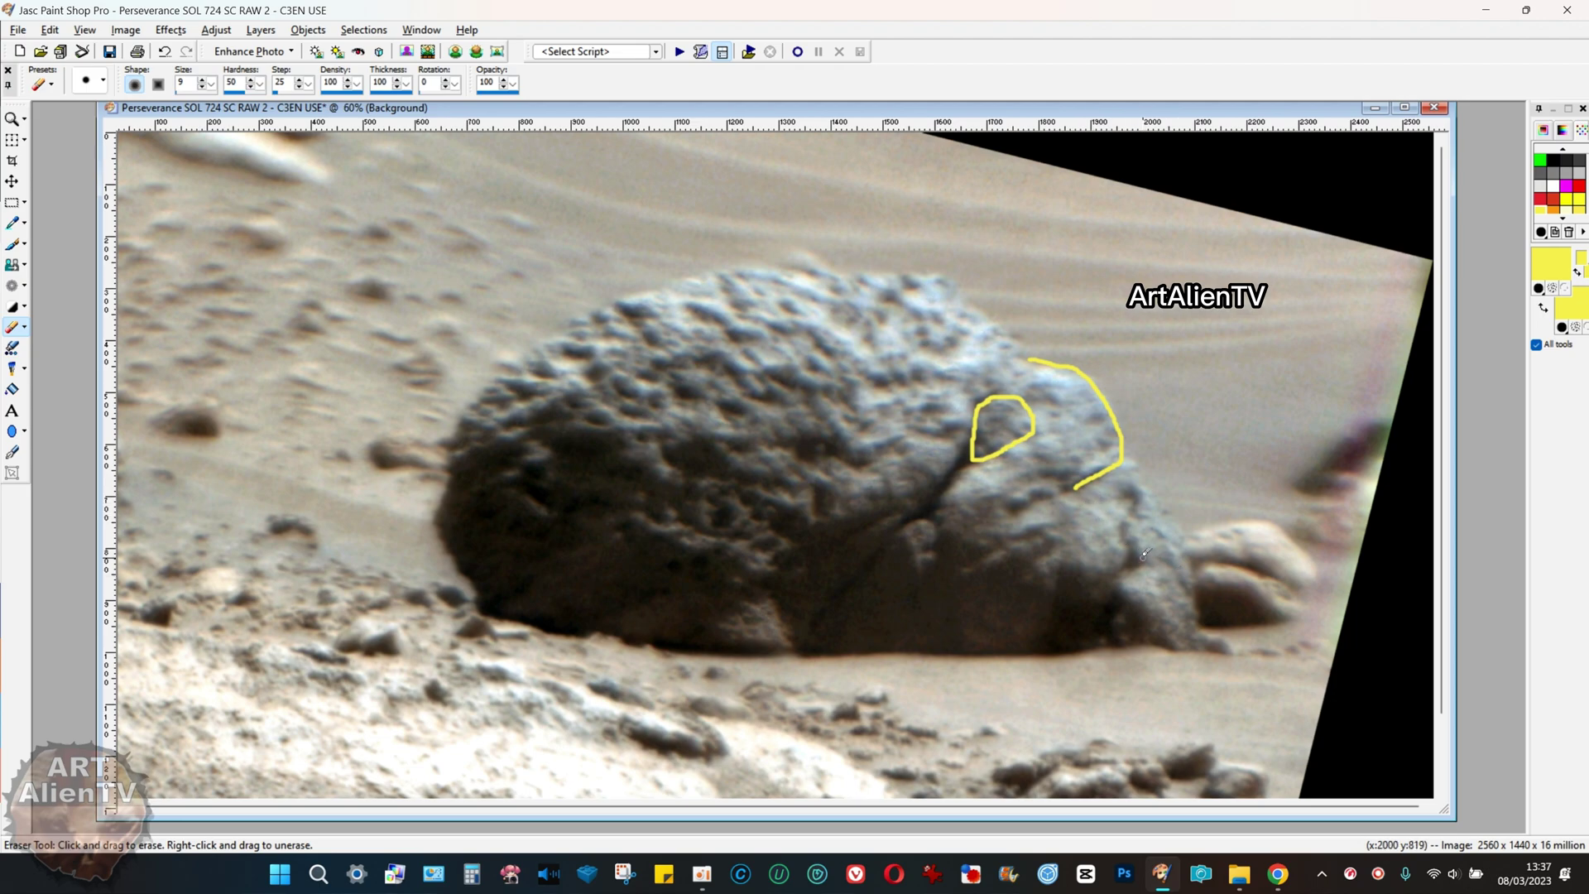
pyautogui.moveTo(1148, 498)
pyautogui.mouseDown()
pyautogui.moveTo(1202, 610)
pyautogui.moveTo(1177, 648)
pyautogui.moveTo(1110, 649)
pyautogui.mouseUp()
pyautogui.scroll(2, 1134, 642)
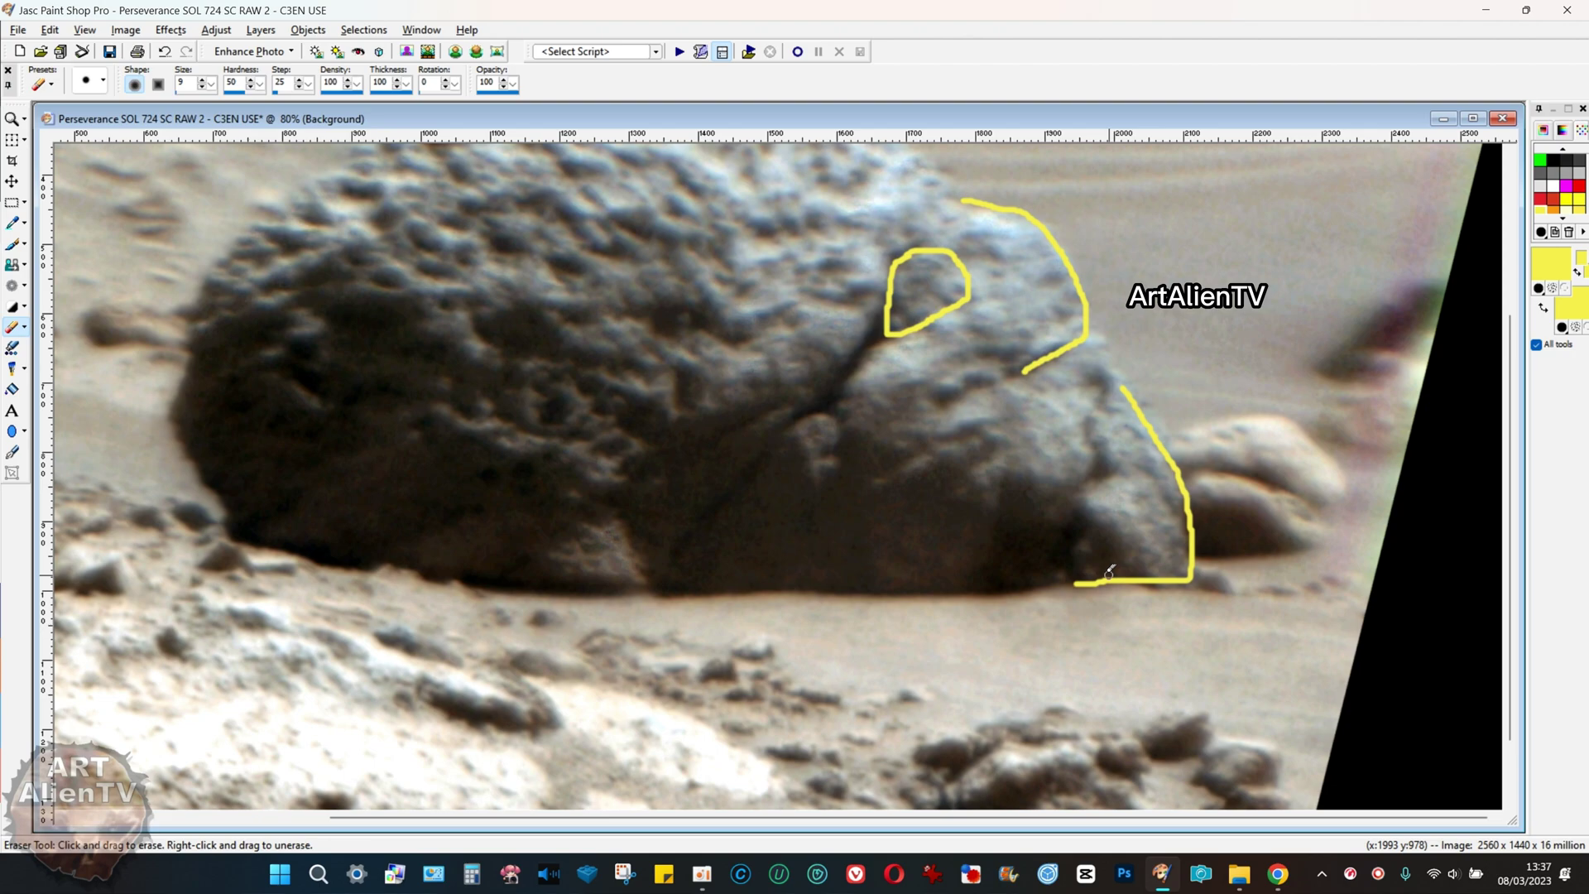
pyautogui.scroll(1, 1109, 571)
pyautogui.moveTo(1026, 362)
pyautogui.mouseDown()
pyautogui.moveTo(989, 335)
pyautogui.moveTo(1007, 382)
pyautogui.moveTo(970, 385)
pyautogui.moveTo(1004, 461)
pyautogui.moveTo(964, 486)
pyautogui.moveTo(970, 537)
pyautogui.mouseUp()
pyautogui.scroll(-2, 906, 393)
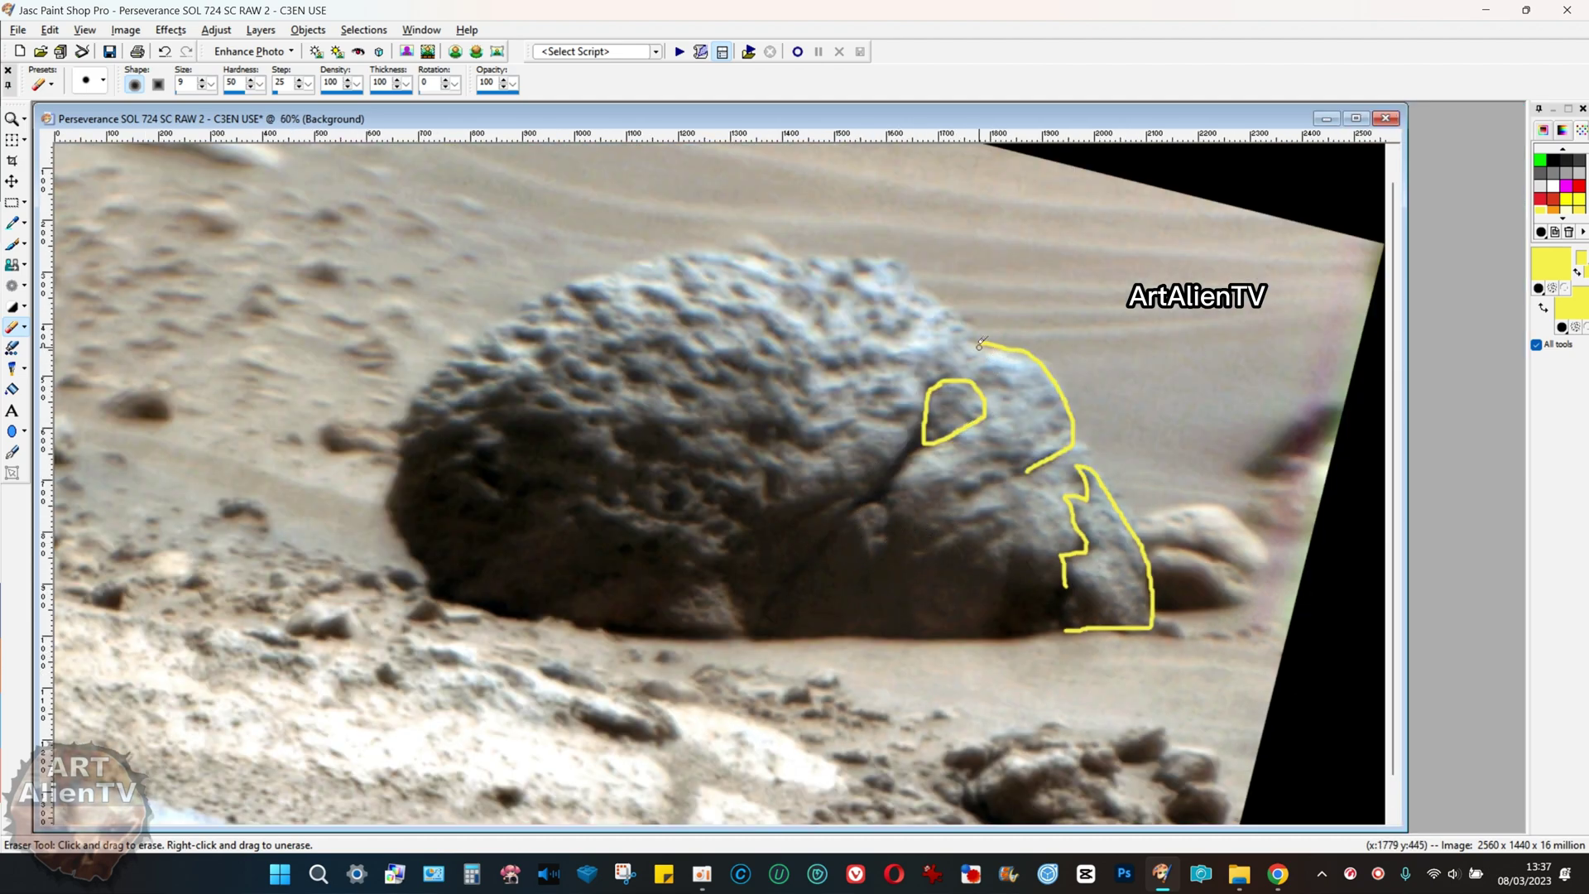
pyautogui.moveTo(979, 342)
pyautogui.mouseDown()
pyautogui.moveTo(861, 265)
pyautogui.moveTo(654, 253)
pyautogui.moveTo(554, 291)
pyautogui.moveTo(477, 335)
pyautogui.moveTo(419, 393)
pyautogui.moveTo(396, 451)
pyautogui.moveTo(389, 527)
pyautogui.moveTo(442, 589)
pyautogui.mouseUp()
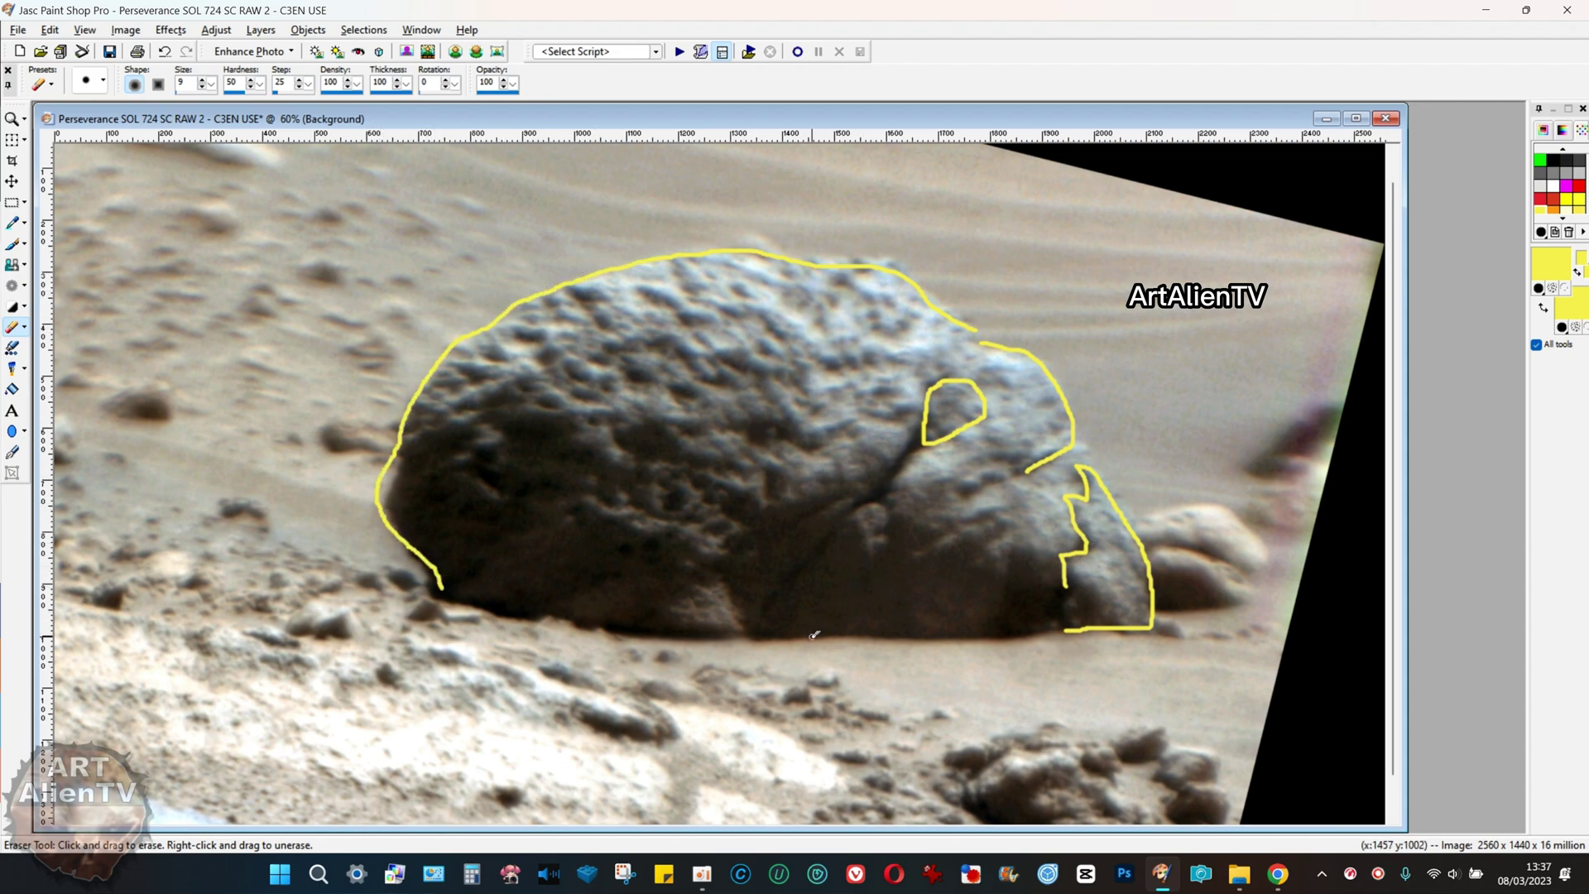
pyautogui.scroll(1, 1022, 669)
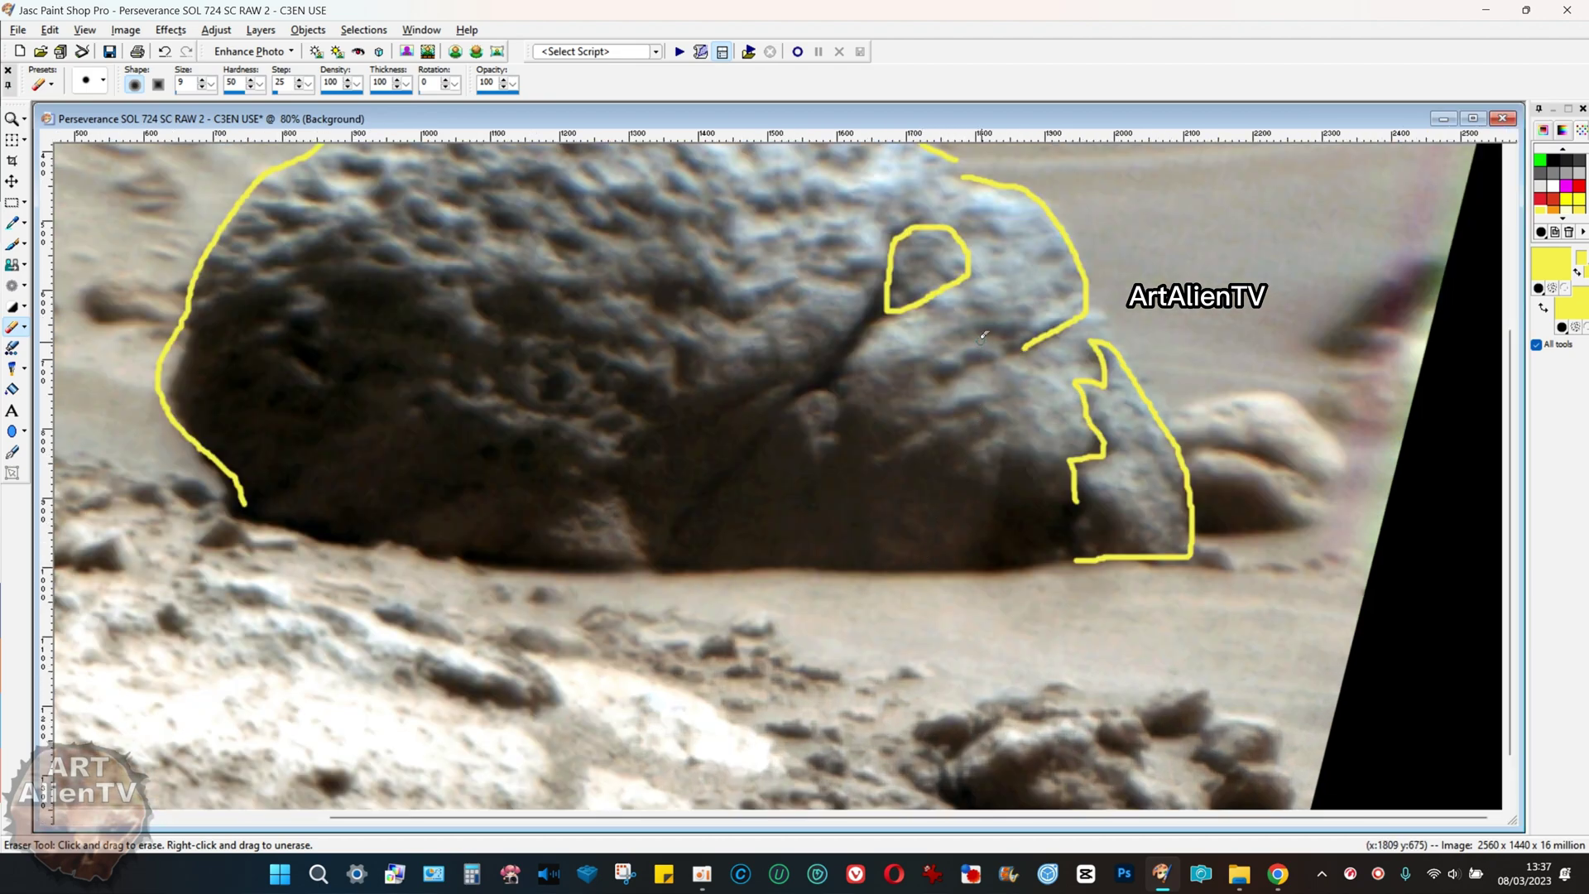
pyautogui.moveTo(897, 327)
pyautogui.mouseDown()
pyautogui.moveTo(982, 311)
pyautogui.moveTo(937, 417)
pyautogui.mouseUp()
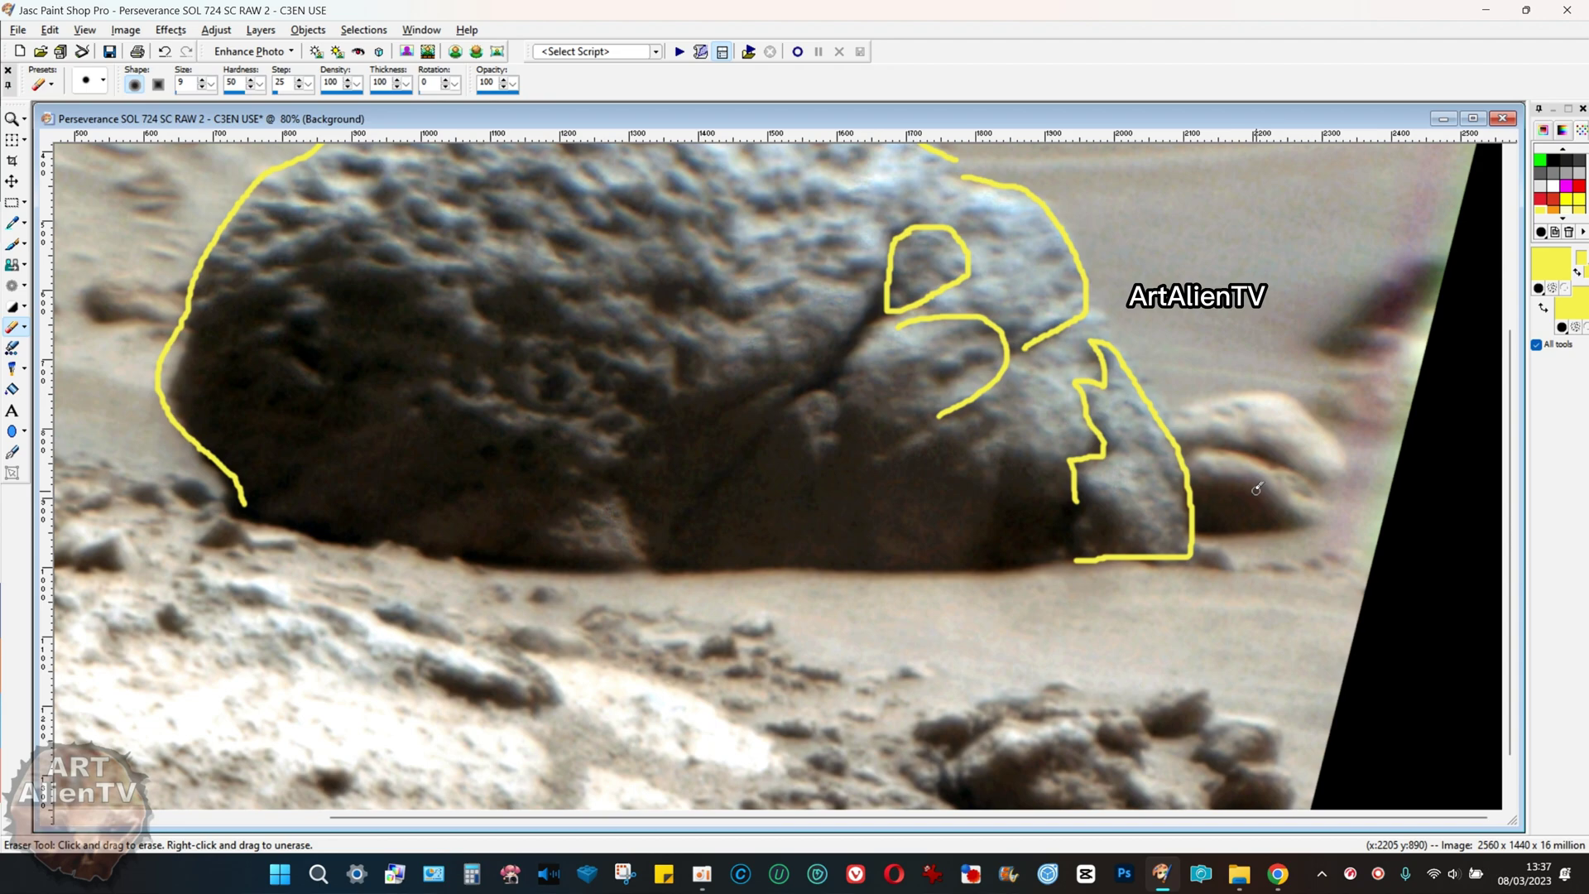
# - Undo the last stroke, add an L-shaped mark inside the loop, then undo all the yellow outlines
pyautogui.moveTo(1260, 486)
pyautogui.hotkey('ctrl', 'z')
pyautogui.scroll(-1, 1000, 473)
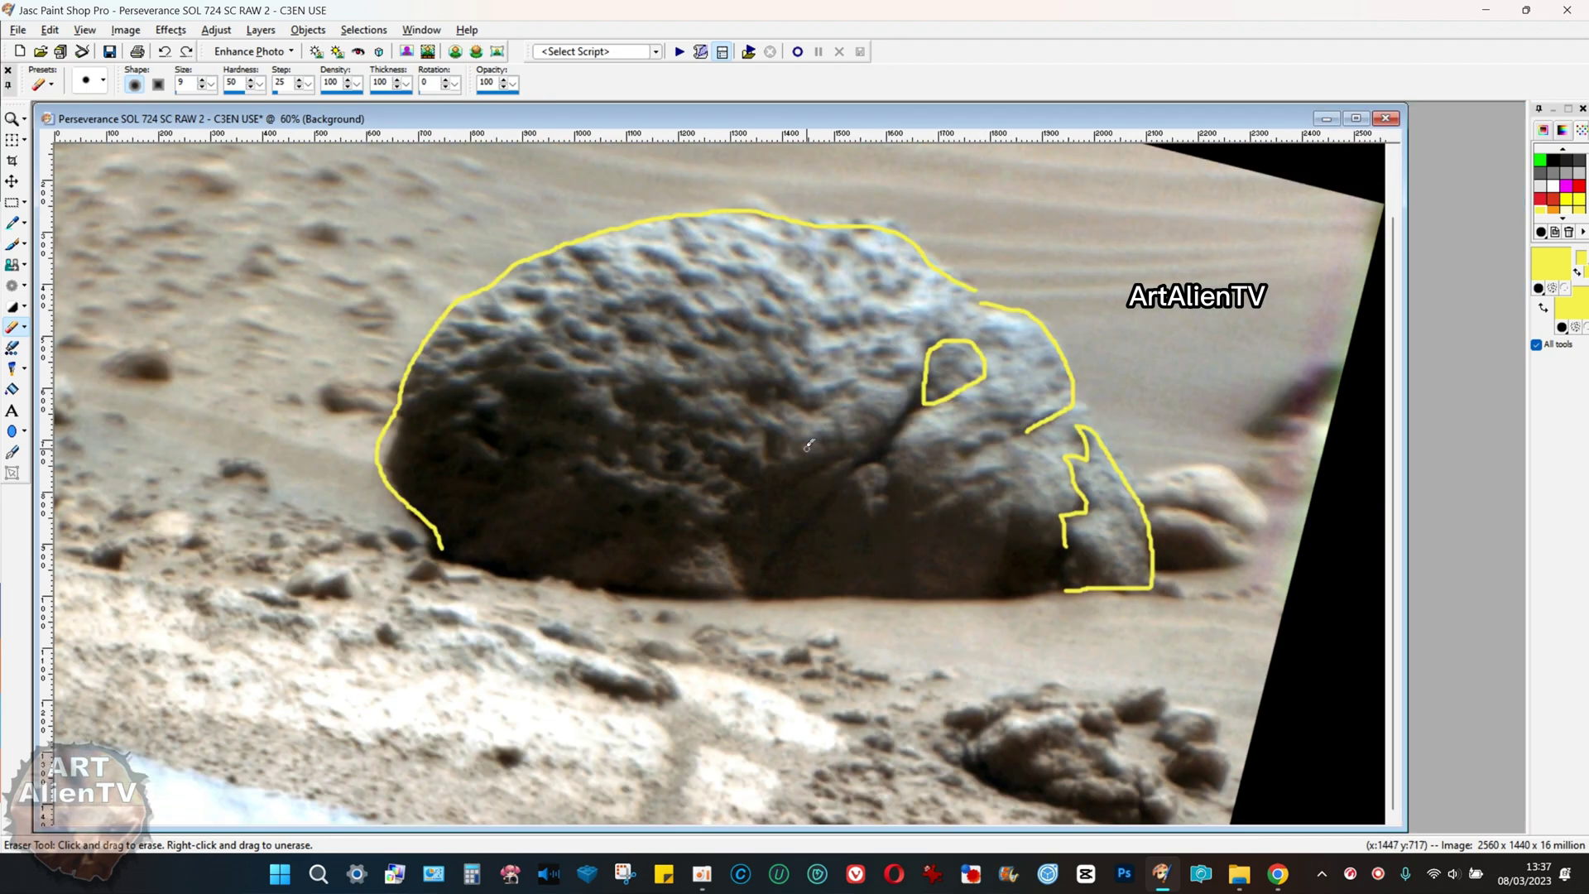
pyautogui.scroll(-1, 807, 445)
pyautogui.scroll(1, 721, 465)
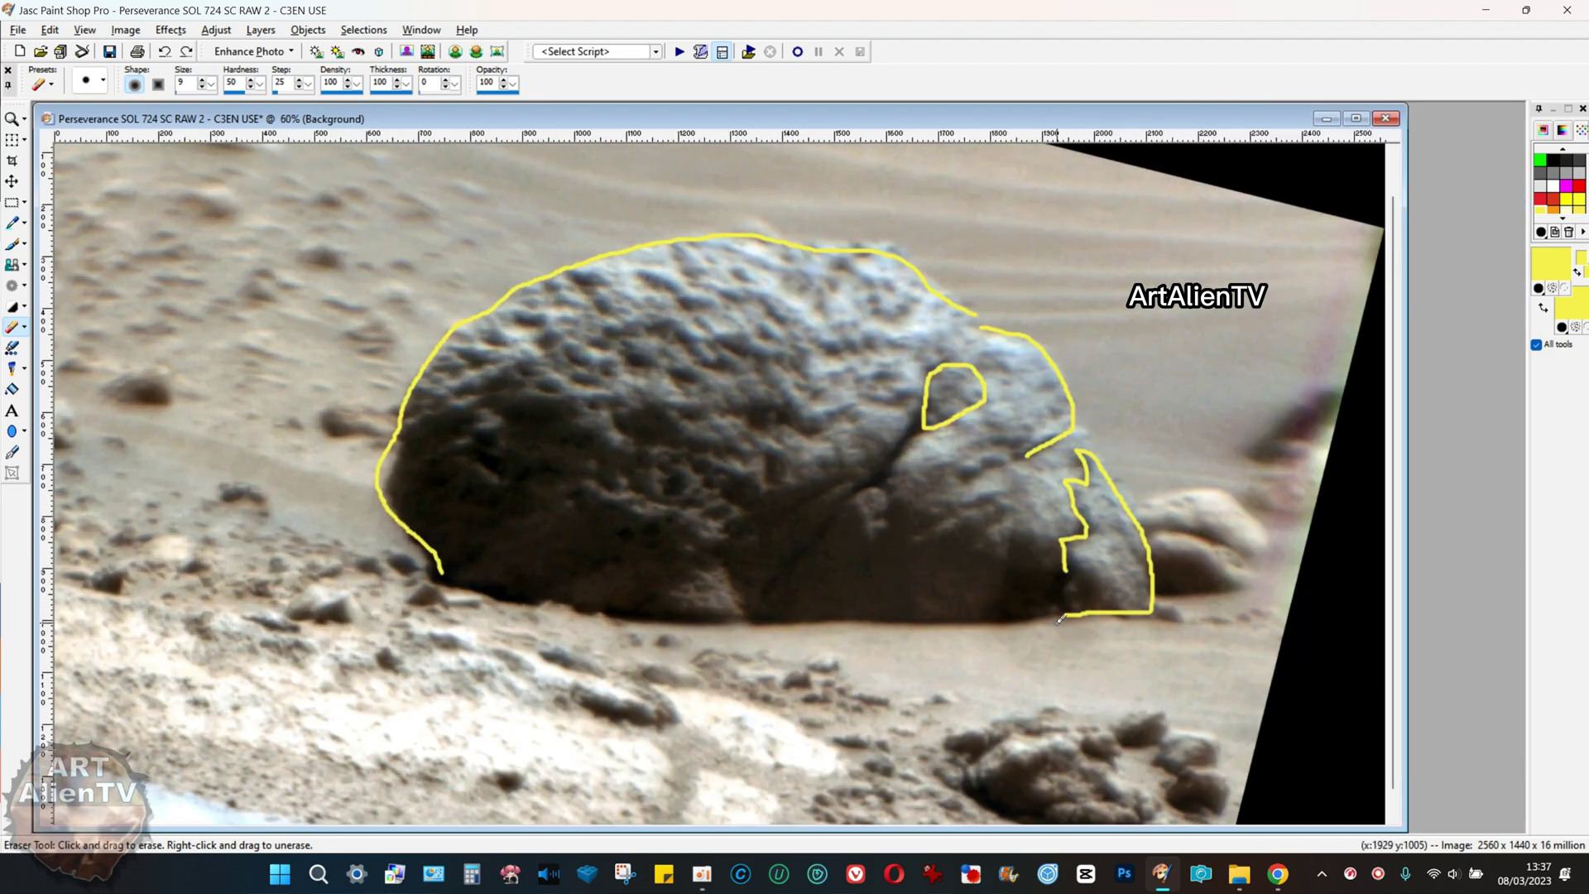
pyautogui.scroll(2, 1045, 564)
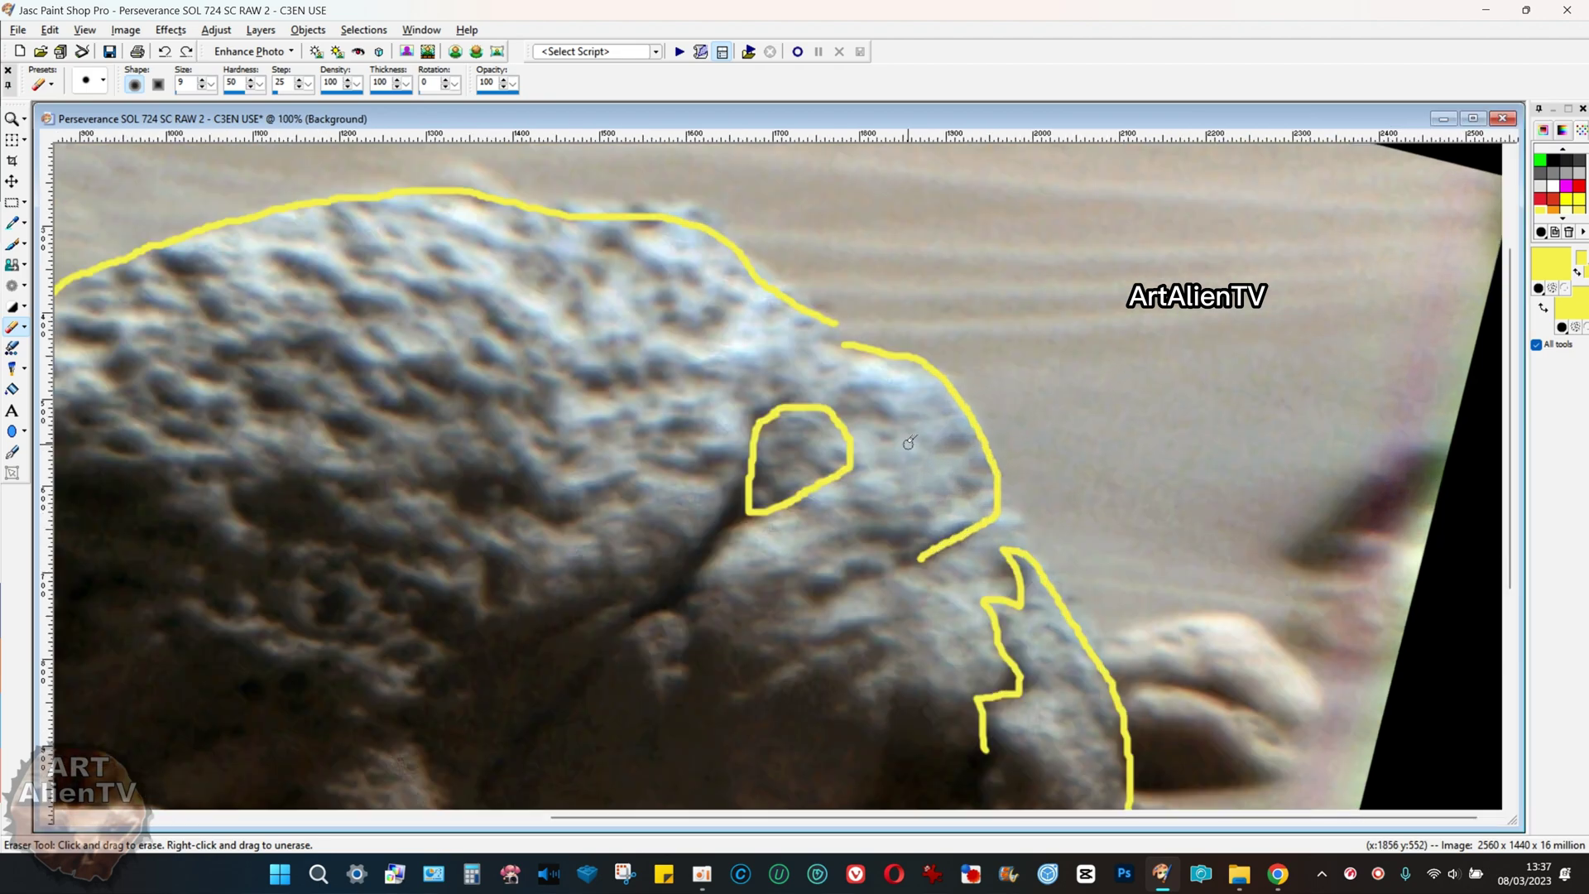
pyautogui.moveTo(776, 472)
pyautogui.mouseDown()
pyautogui.moveTo(778, 443)
pyautogui.moveTo(826, 424)
pyautogui.mouseUp()
pyautogui.scroll(-1, 768, 552)
pyautogui.scroll(-1, 795, 507)
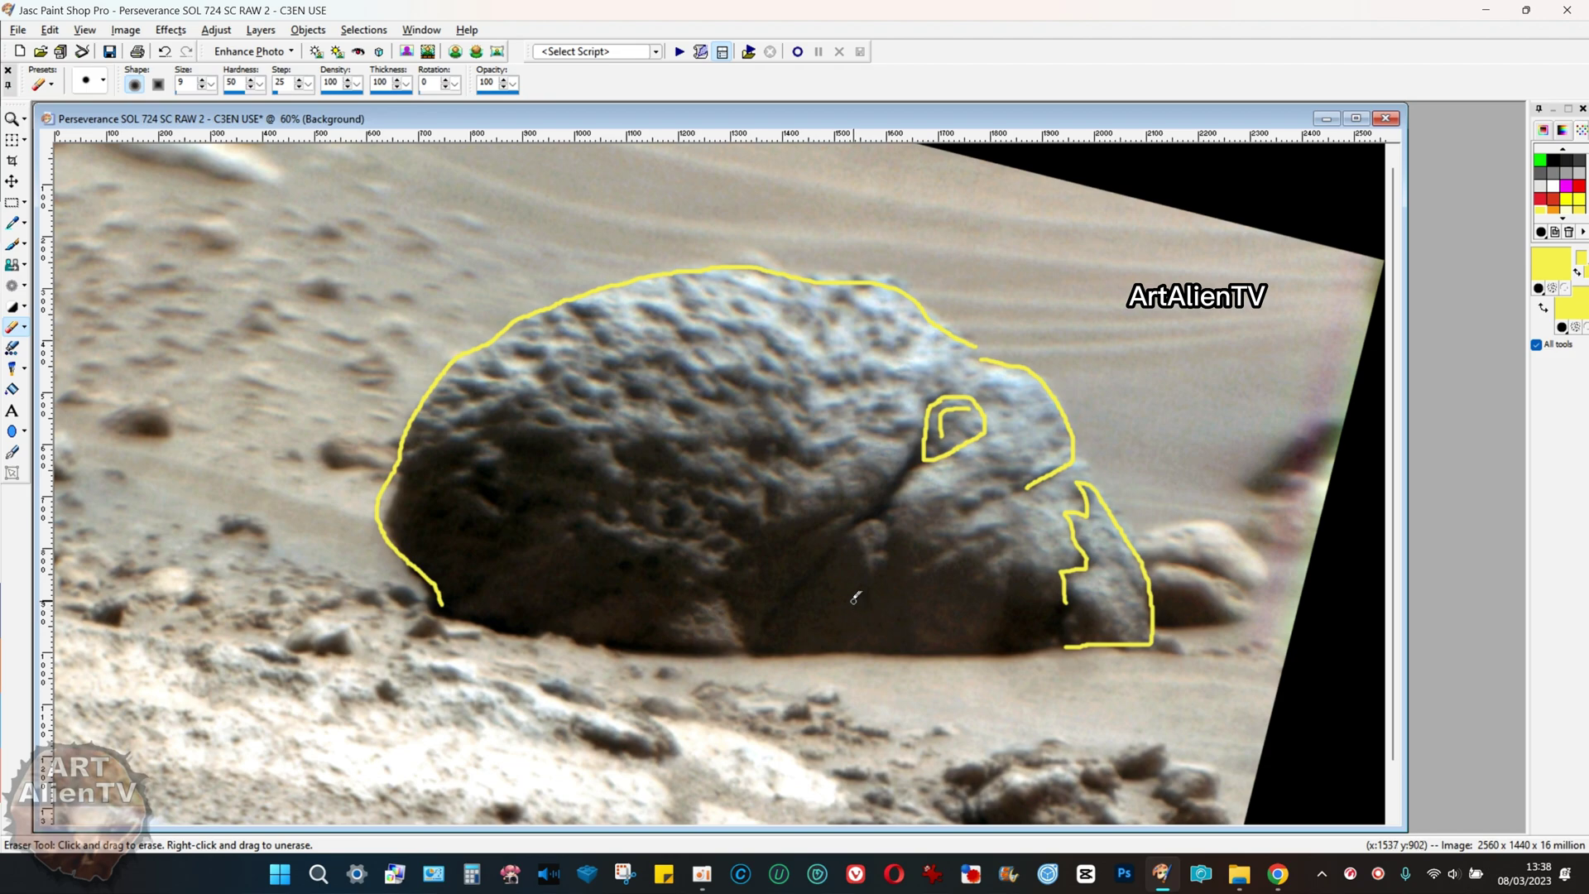
pyautogui.hotkey('ctrl', 'z')
pyautogui.hotkey('ctrl', 'z')
pyautogui.hotkey('ctrl', 'z')
pyautogui.hotkey('ctrl', 'z')
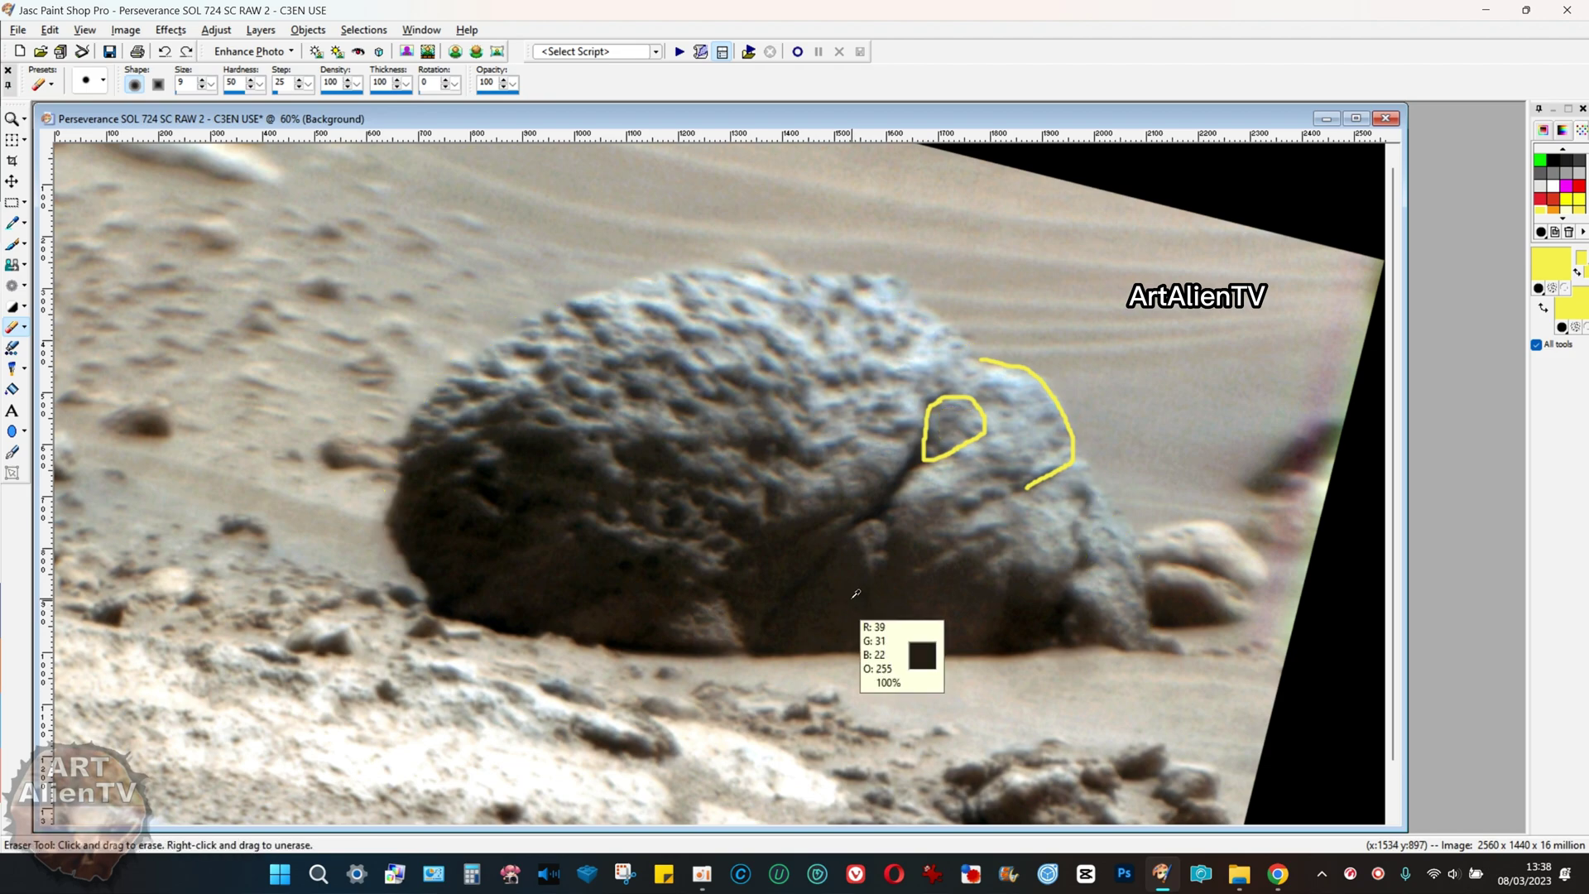
pyautogui.hotkey('ctrl', 'z')
pyautogui.hotkey('ctrl', 'z')
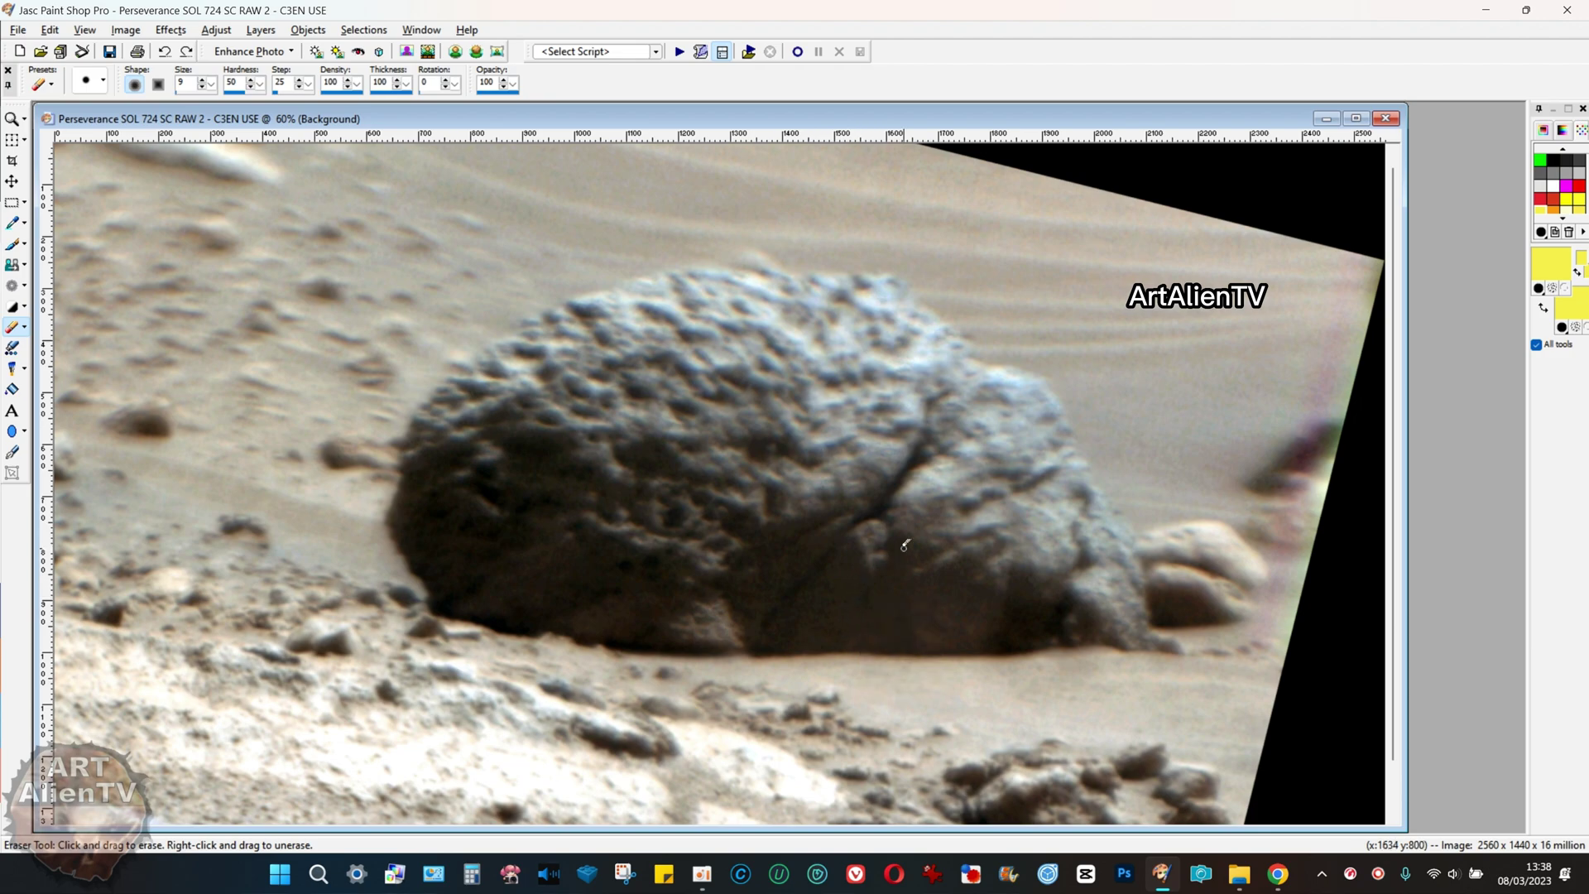
pyautogui.scroll(-1, 902, 545)
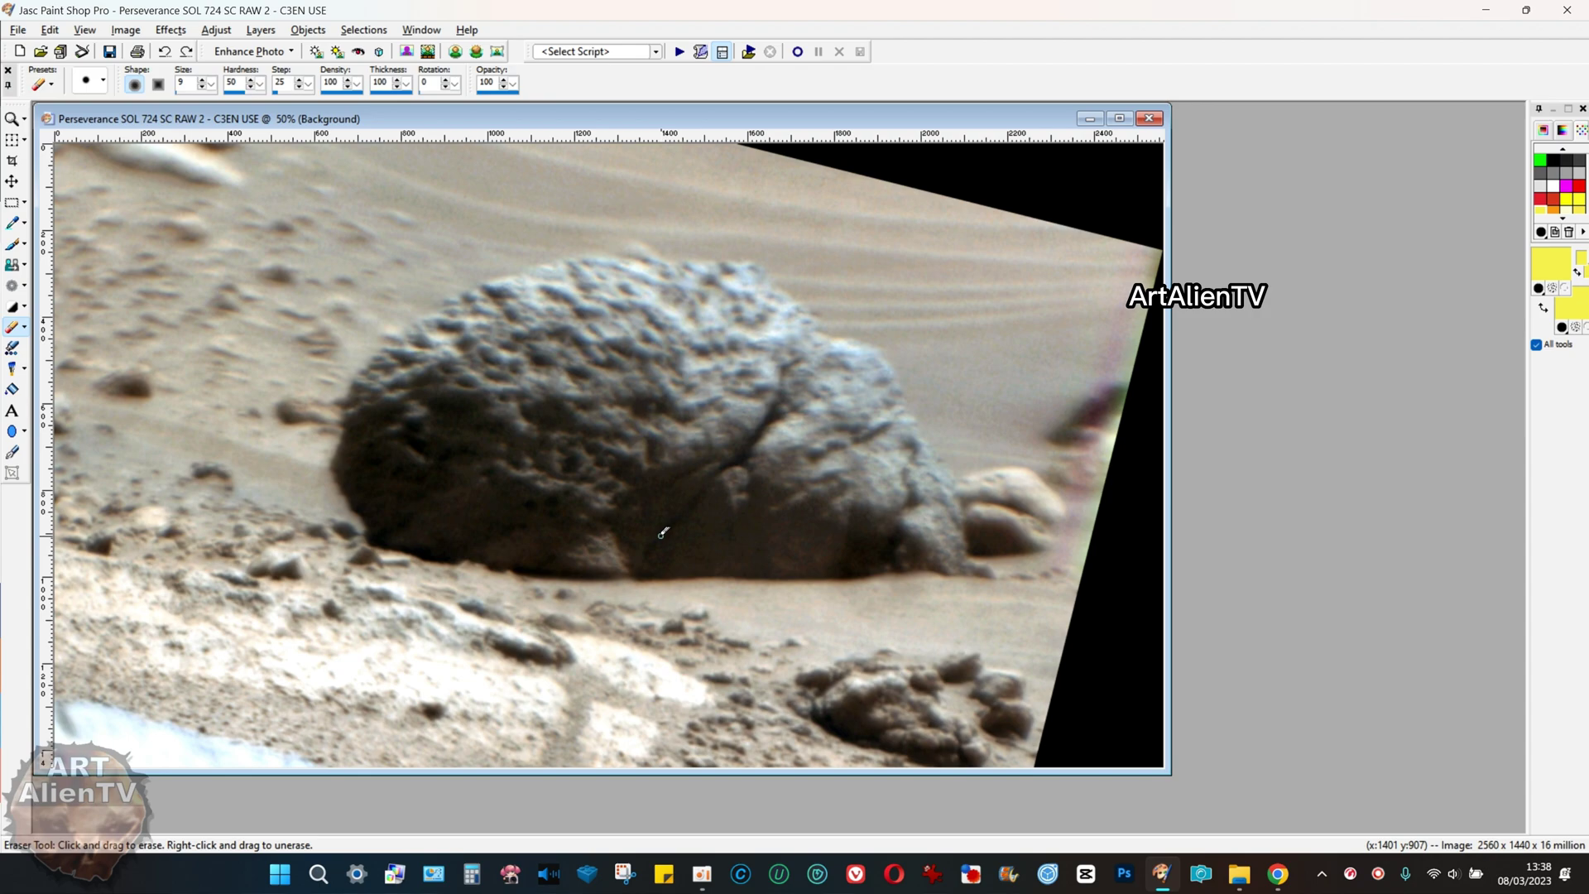
pyautogui.scroll(1, 861, 547)
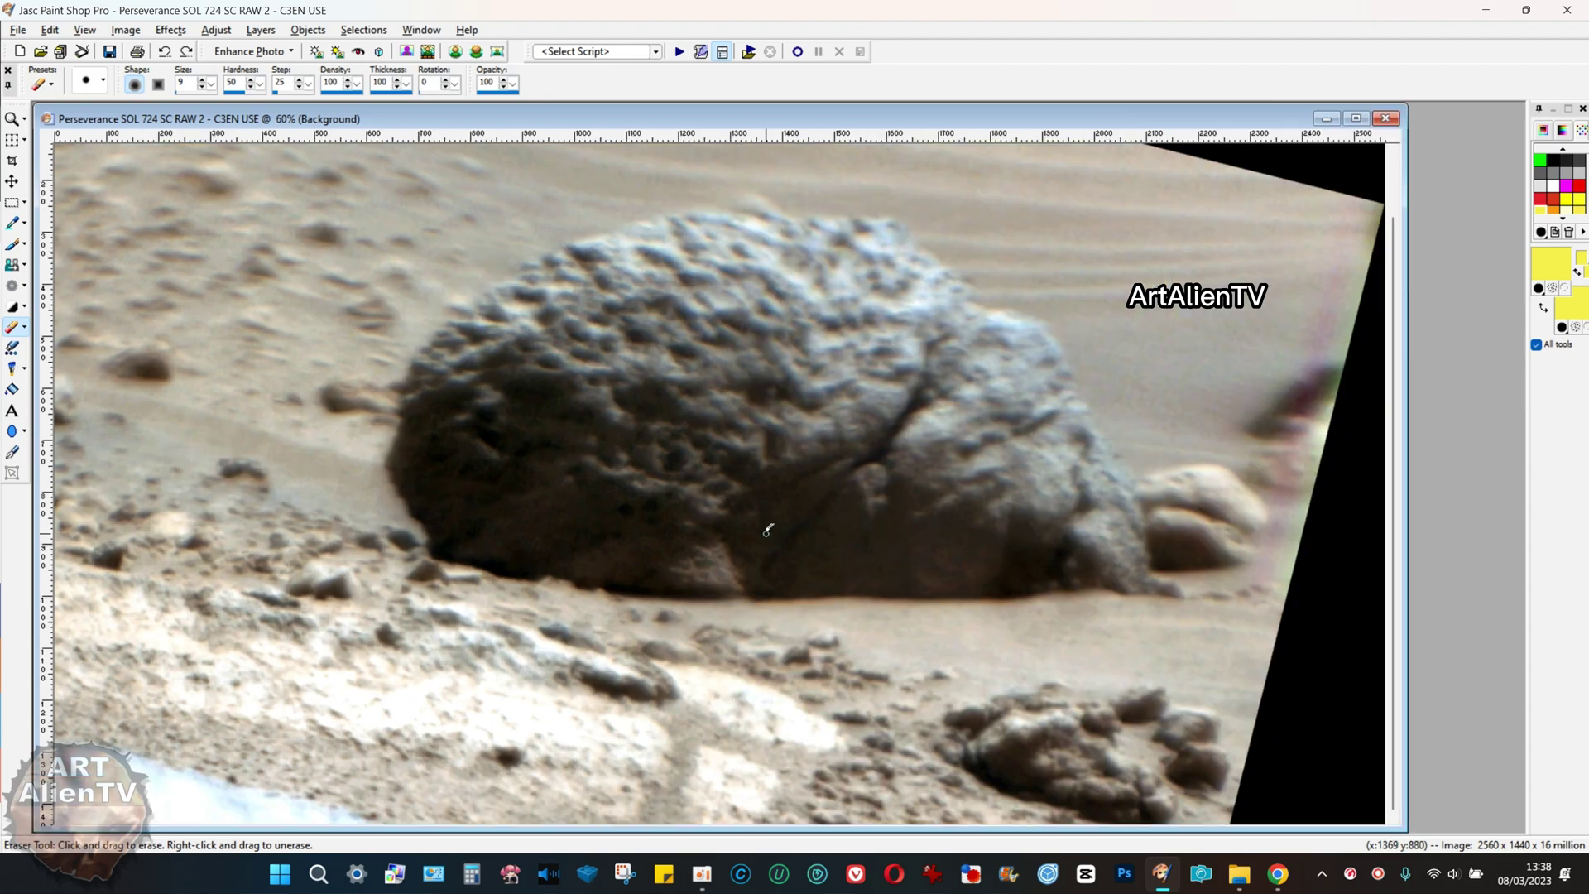
pyautogui.scroll(-1, 768, 530)
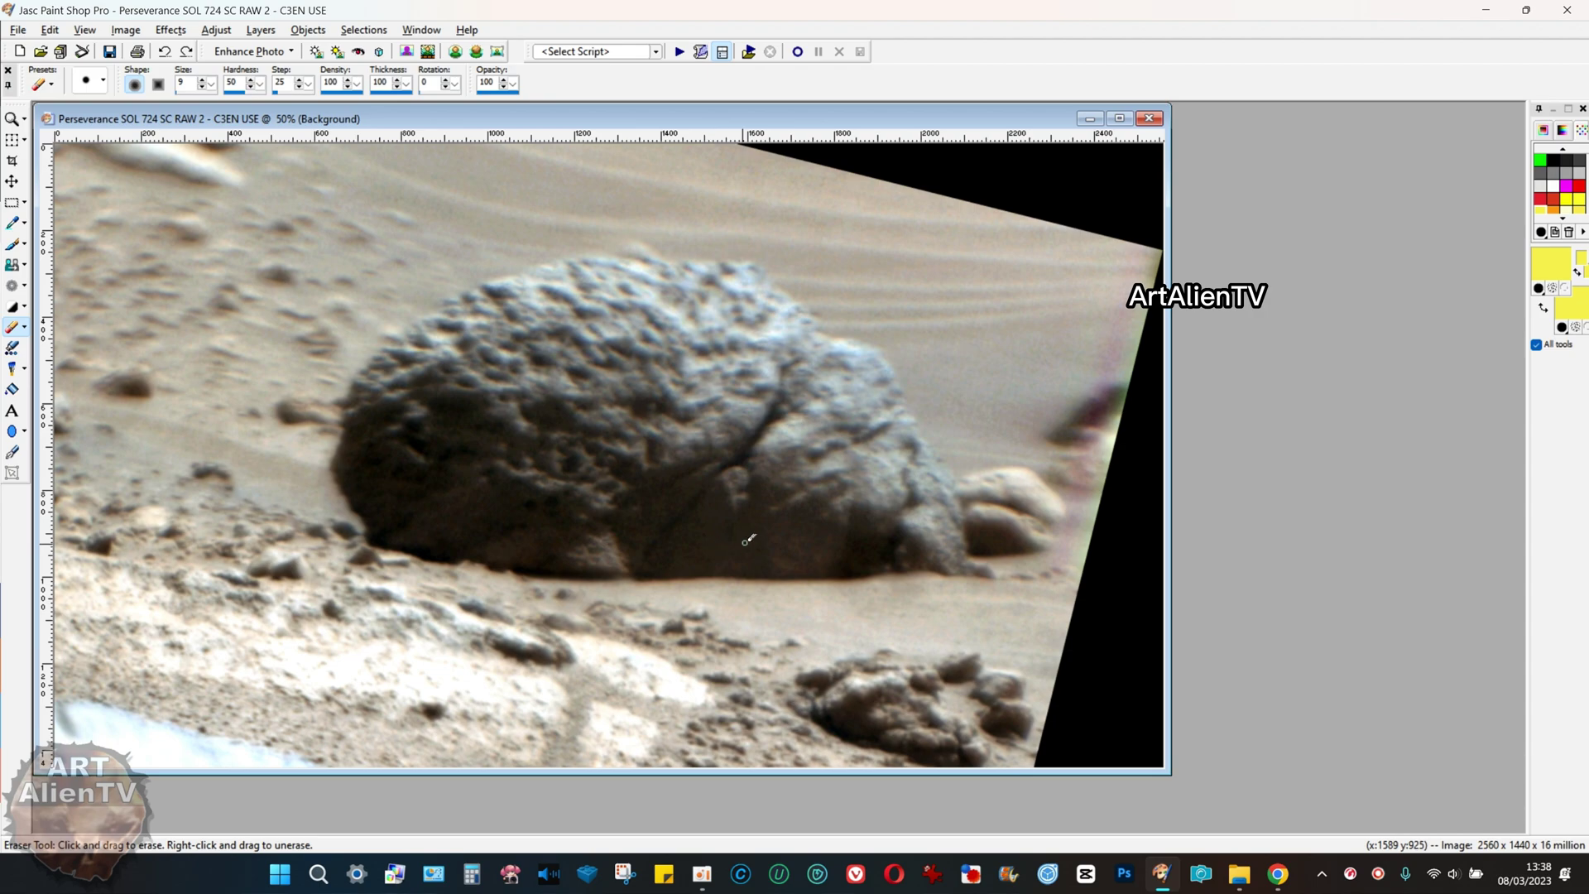
pyautogui.scroll(1, 864, 528)
pyautogui.scroll(1, 979, 494)
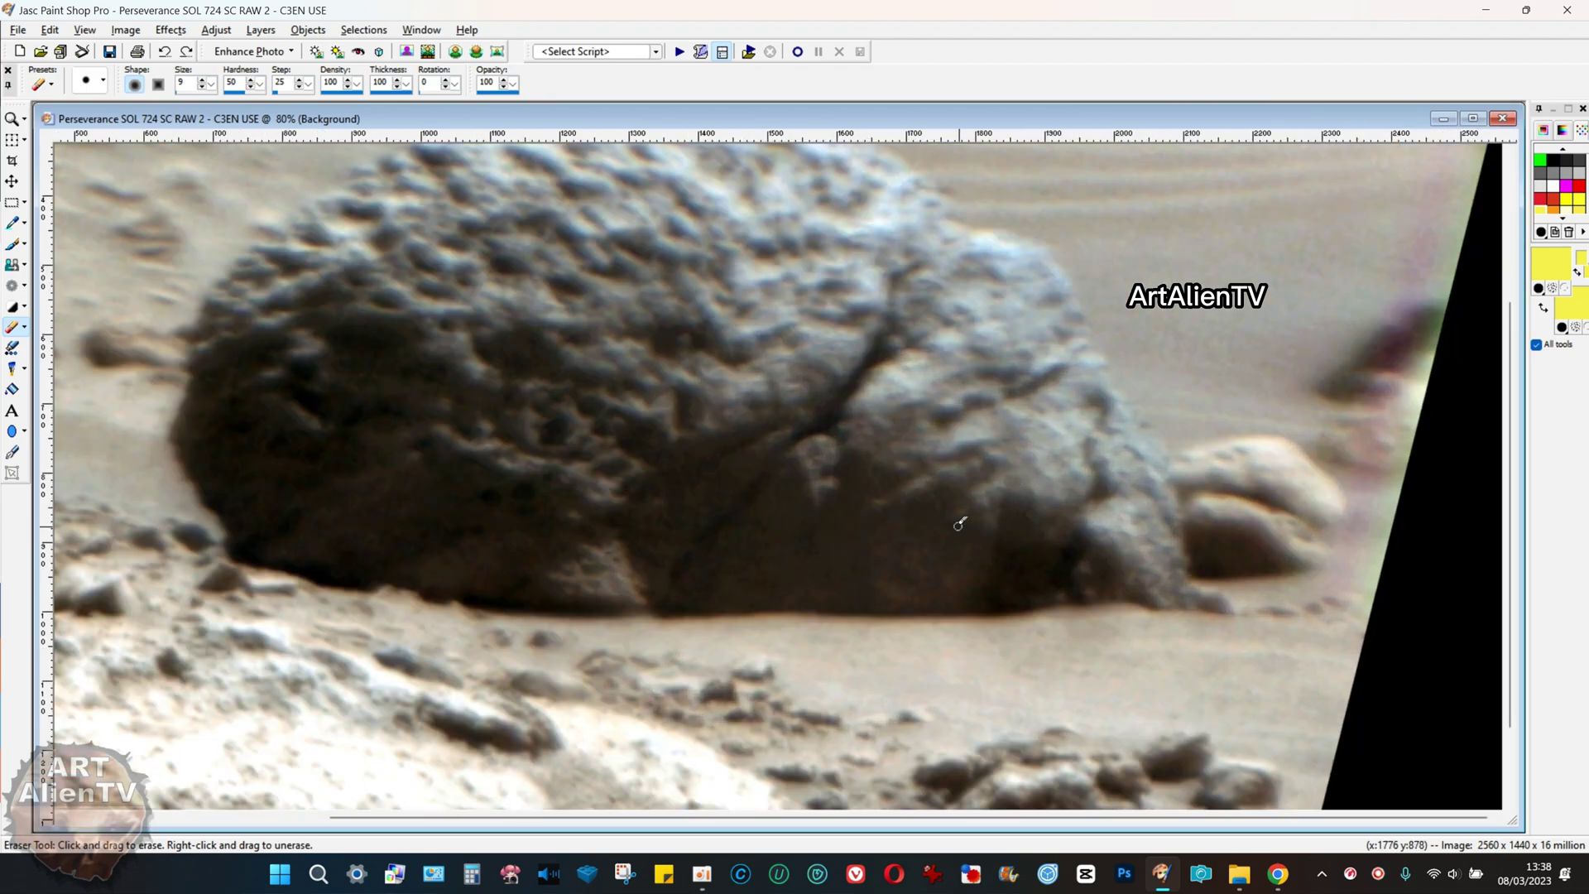
pyautogui.scroll(-1, 1008, 512)
pyautogui.scroll(1, 988, 516)
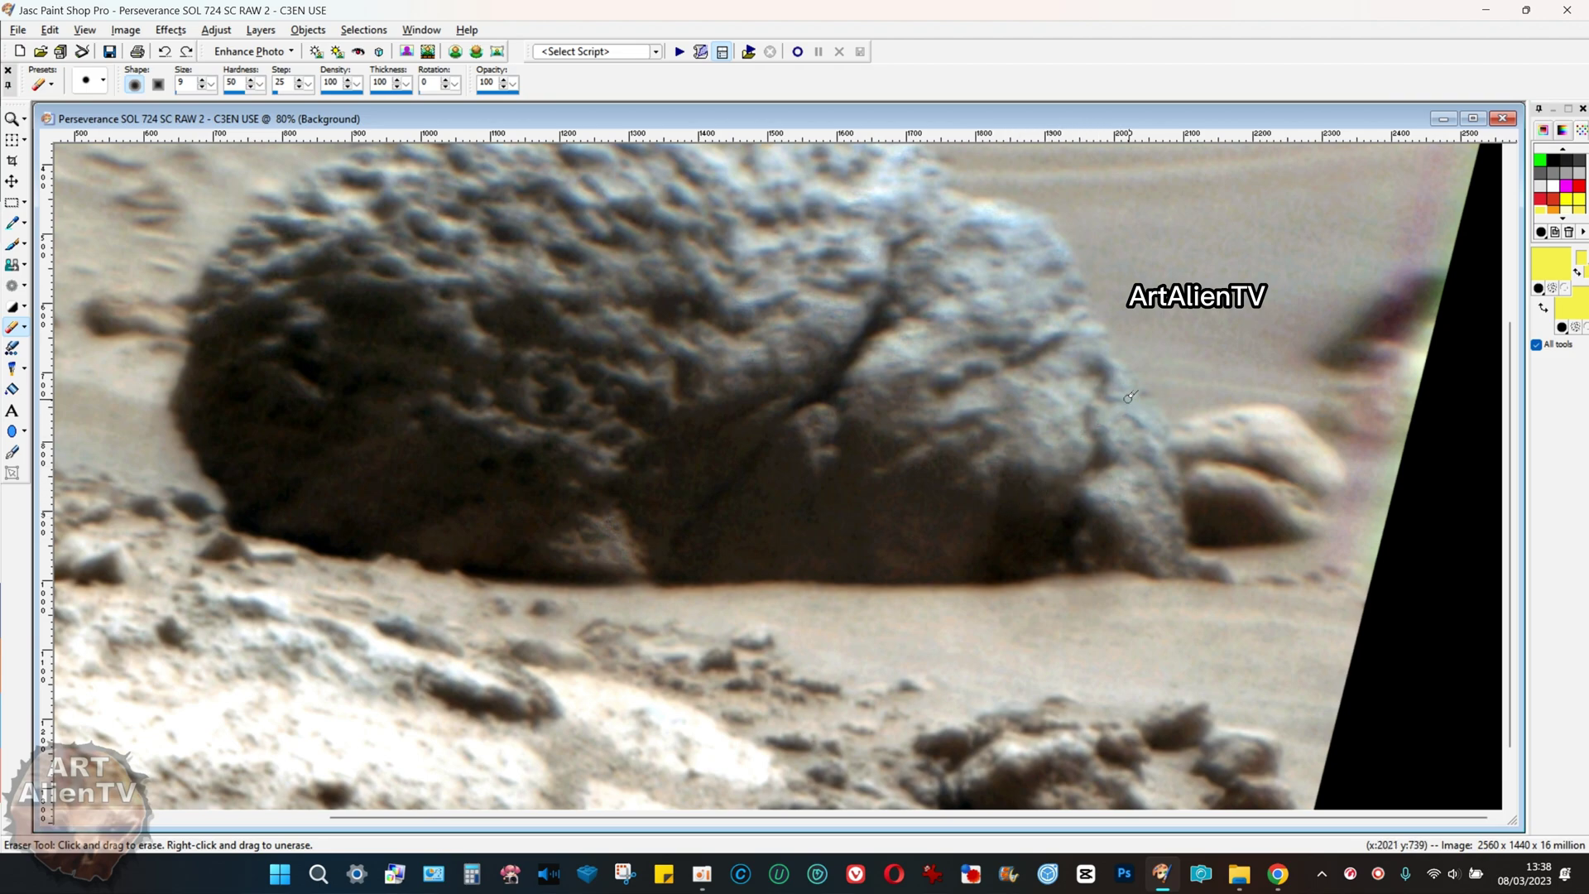
pyautogui.moveTo(1101, 400)
pyautogui.mouseDown()
pyautogui.moveTo(1118, 357)
pyautogui.moveTo(1127, 409)
pyautogui.mouseUp()
pyautogui.moveTo(1094, 469)
pyautogui.mouseDown()
pyautogui.moveTo(1113, 414)
pyautogui.moveTo(1114, 443)
pyautogui.mouseUp()
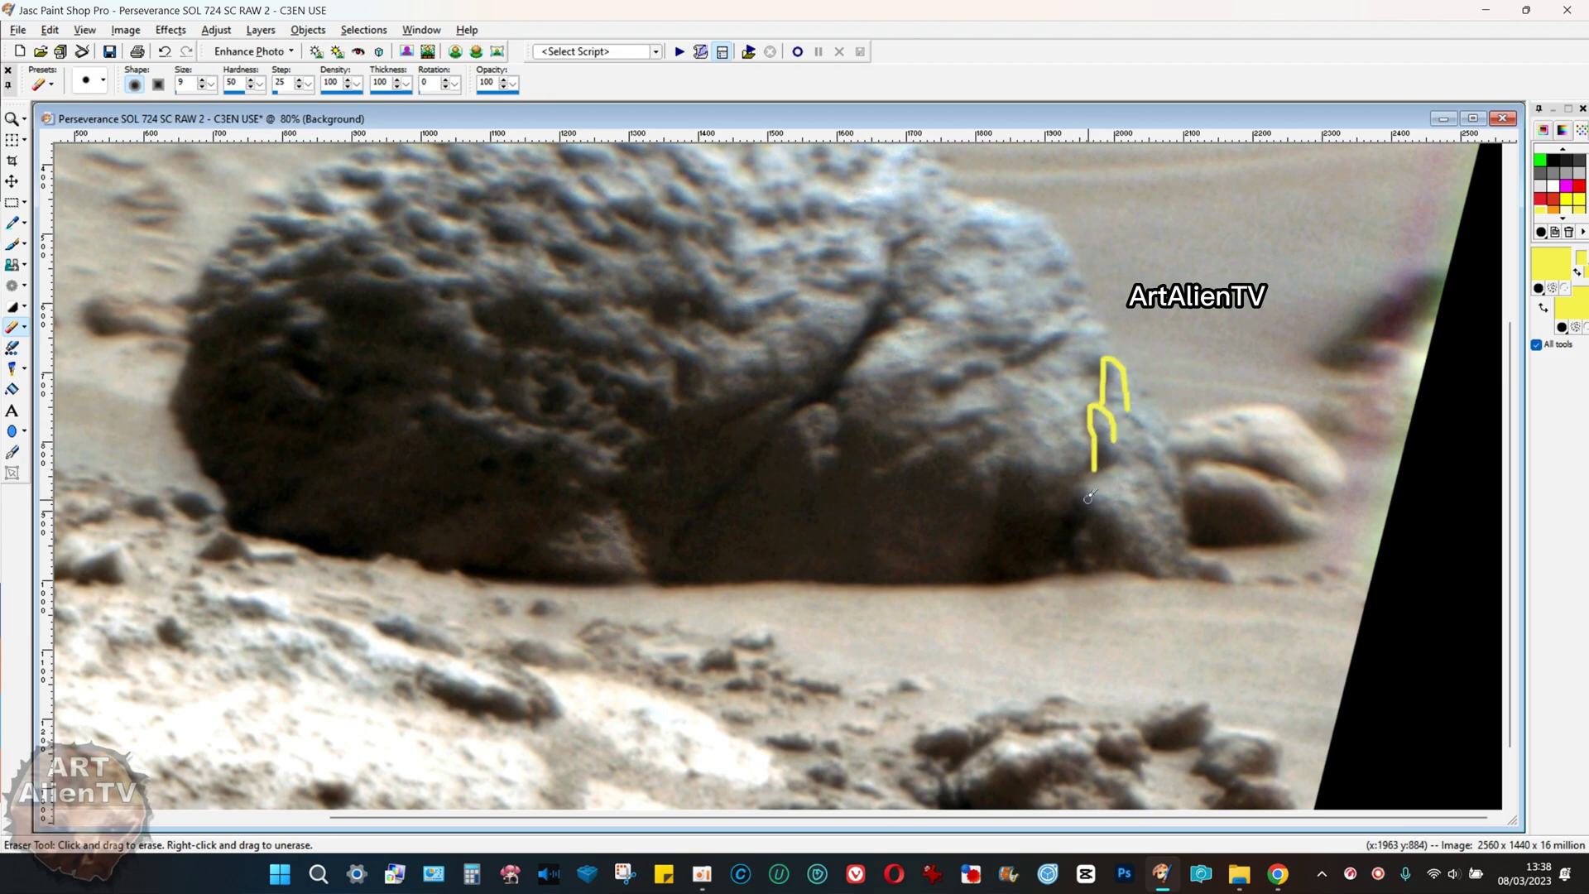
pyautogui.moveTo(1074, 504)
pyautogui.mouseDown()
pyautogui.moveTo(1077, 466)
pyautogui.moveTo(1098, 475)
pyautogui.mouseUp()
pyautogui.hotkey('ctrl', 'z')
pyautogui.hotkey('ctrl', 'z')
pyautogui.hotkey('ctrl', 'z')
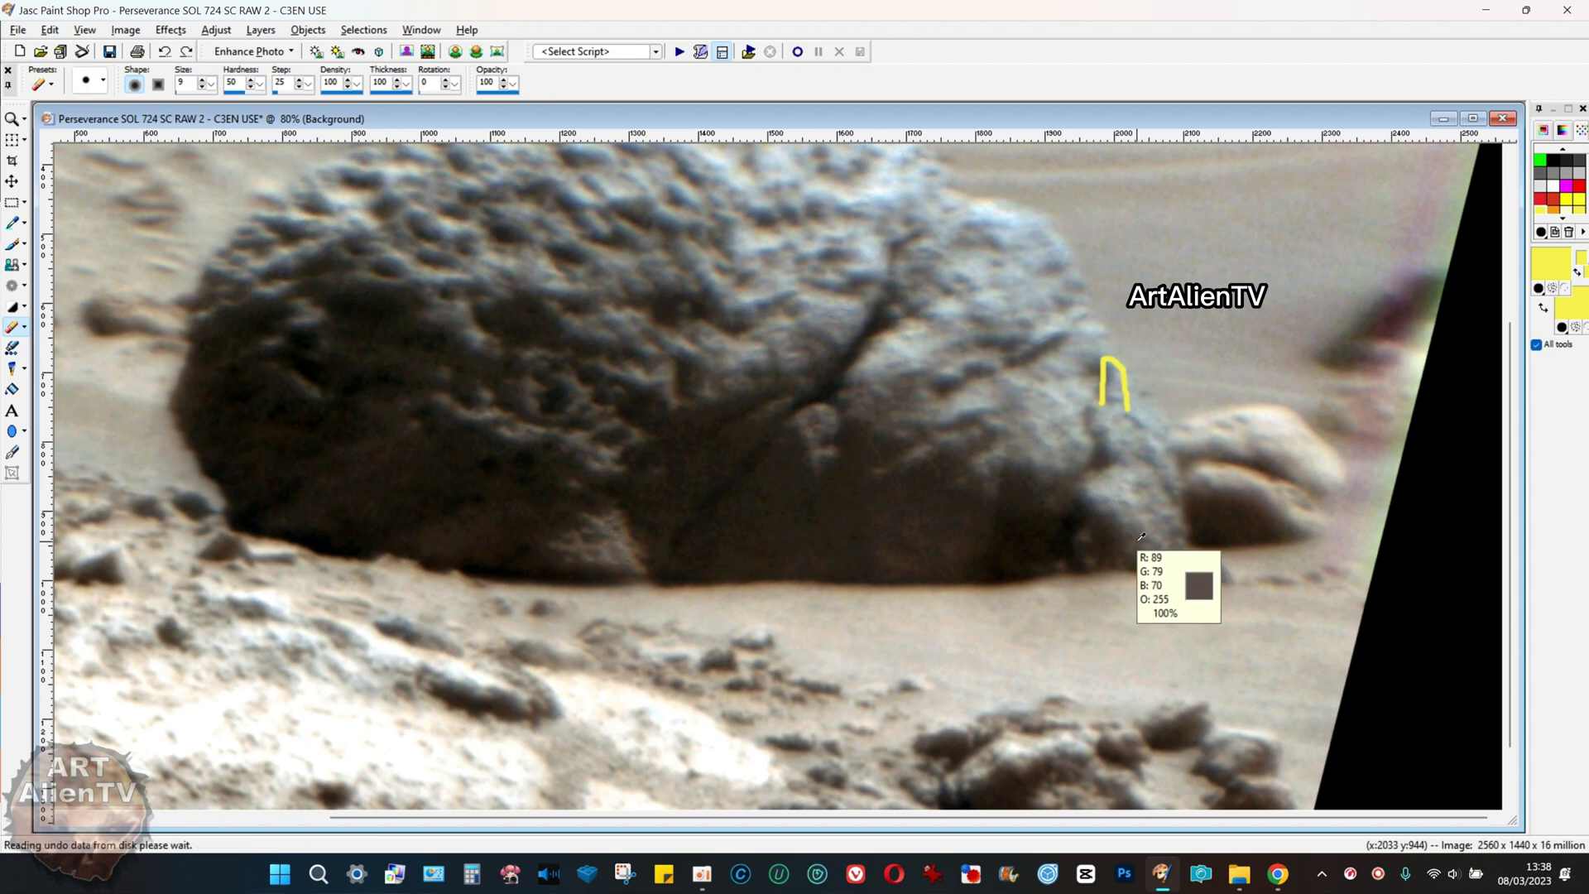
pyautogui.scroll(-2, 828, 489)
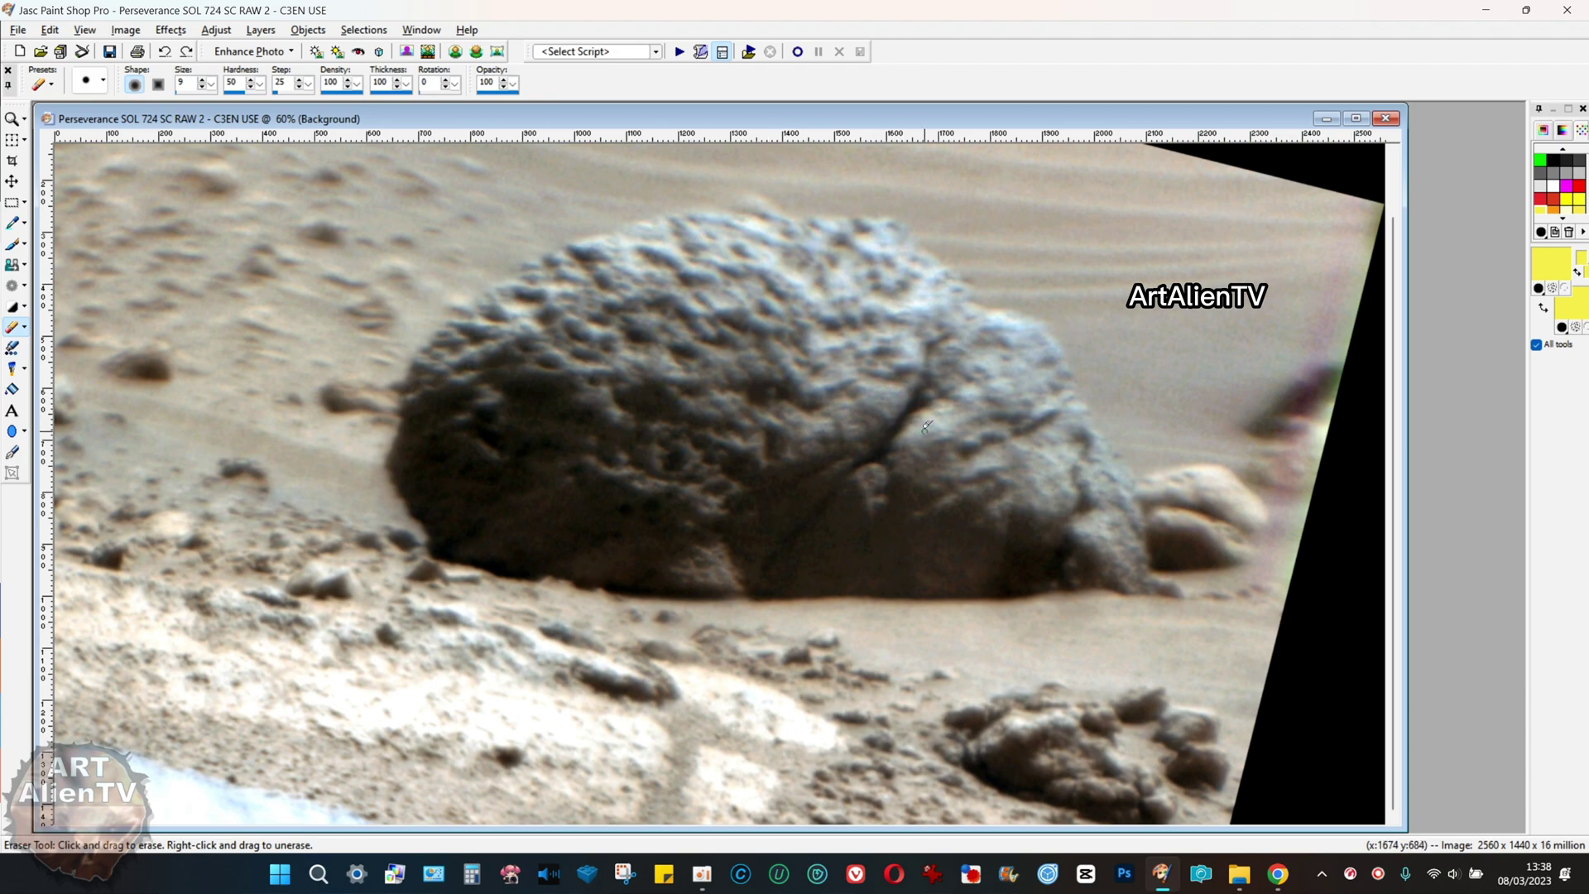
pyautogui.scroll(-1, 909, 505)
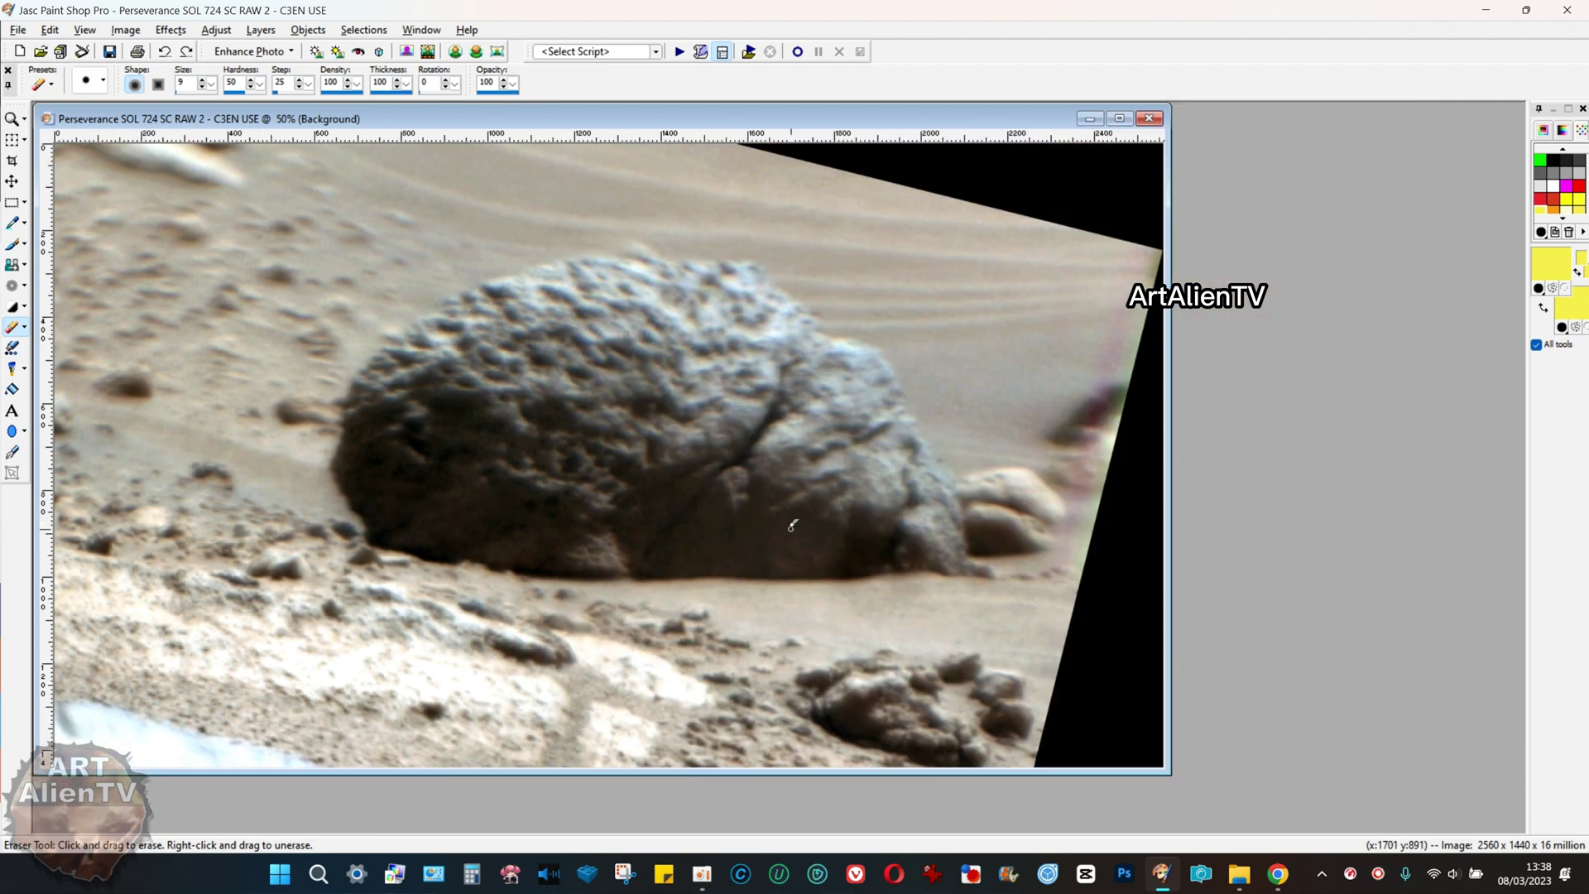
pyautogui.moveTo(921, 120); pyautogui.dragTo(969, 122)
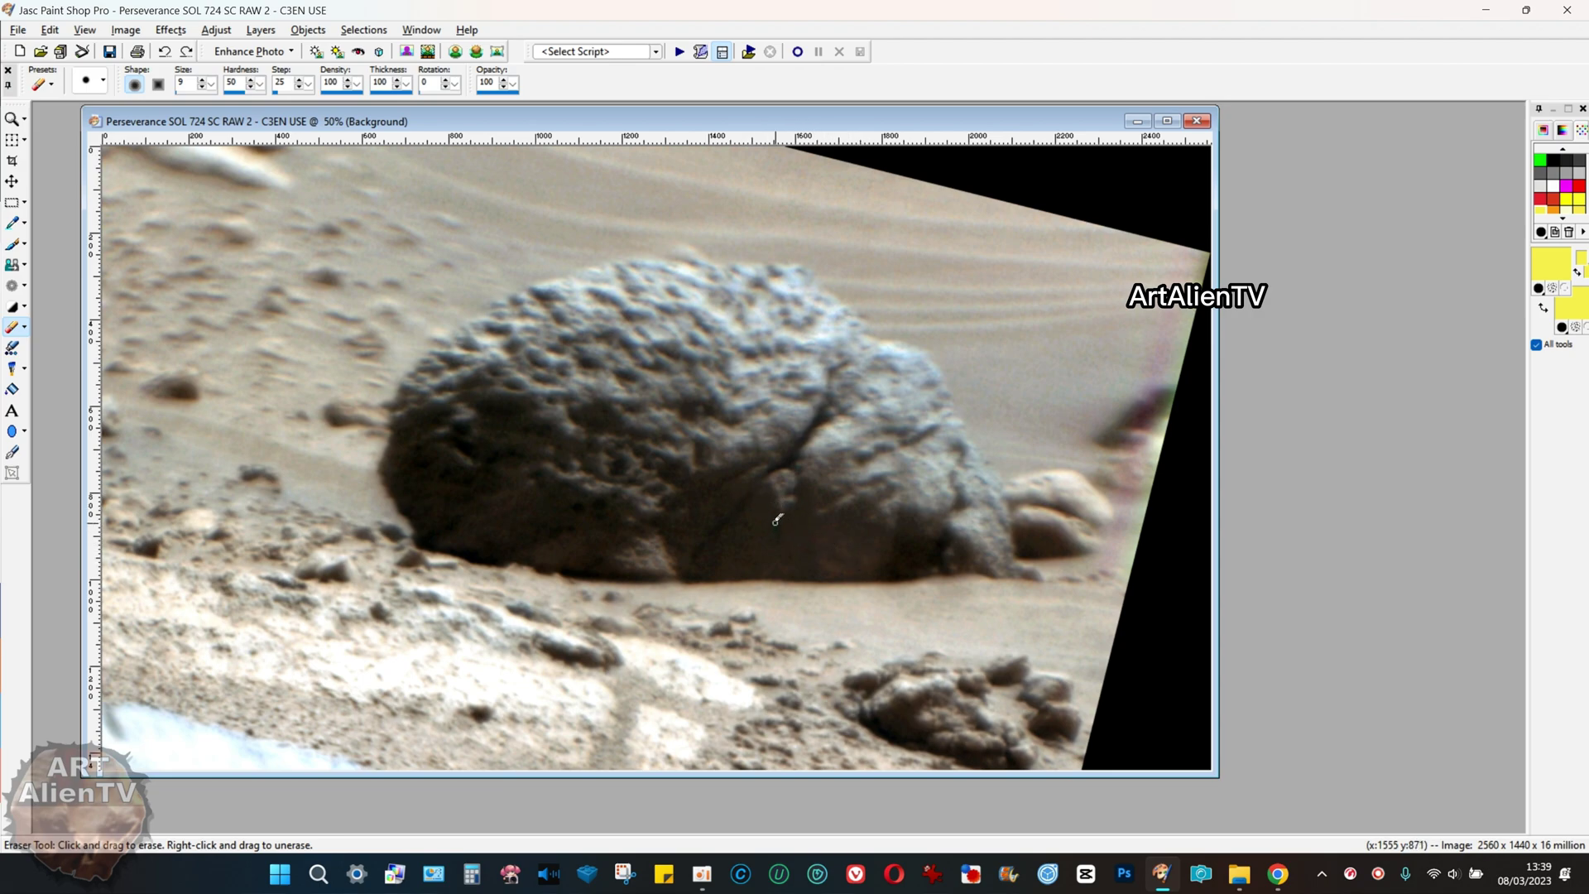
pyautogui.scroll(2, 776, 519)
pyautogui.moveTo(922, 258)
pyautogui.mouseDown()
pyautogui.moveTo(886, 331)
pyautogui.moveTo(942, 329)
pyautogui.moveTo(937, 291)
pyautogui.mouseUp()
pyautogui.moveTo(1001, 222)
pyautogui.mouseDown()
pyautogui.moveTo(1080, 286)
pyautogui.moveTo(1036, 382)
pyautogui.mouseUp()
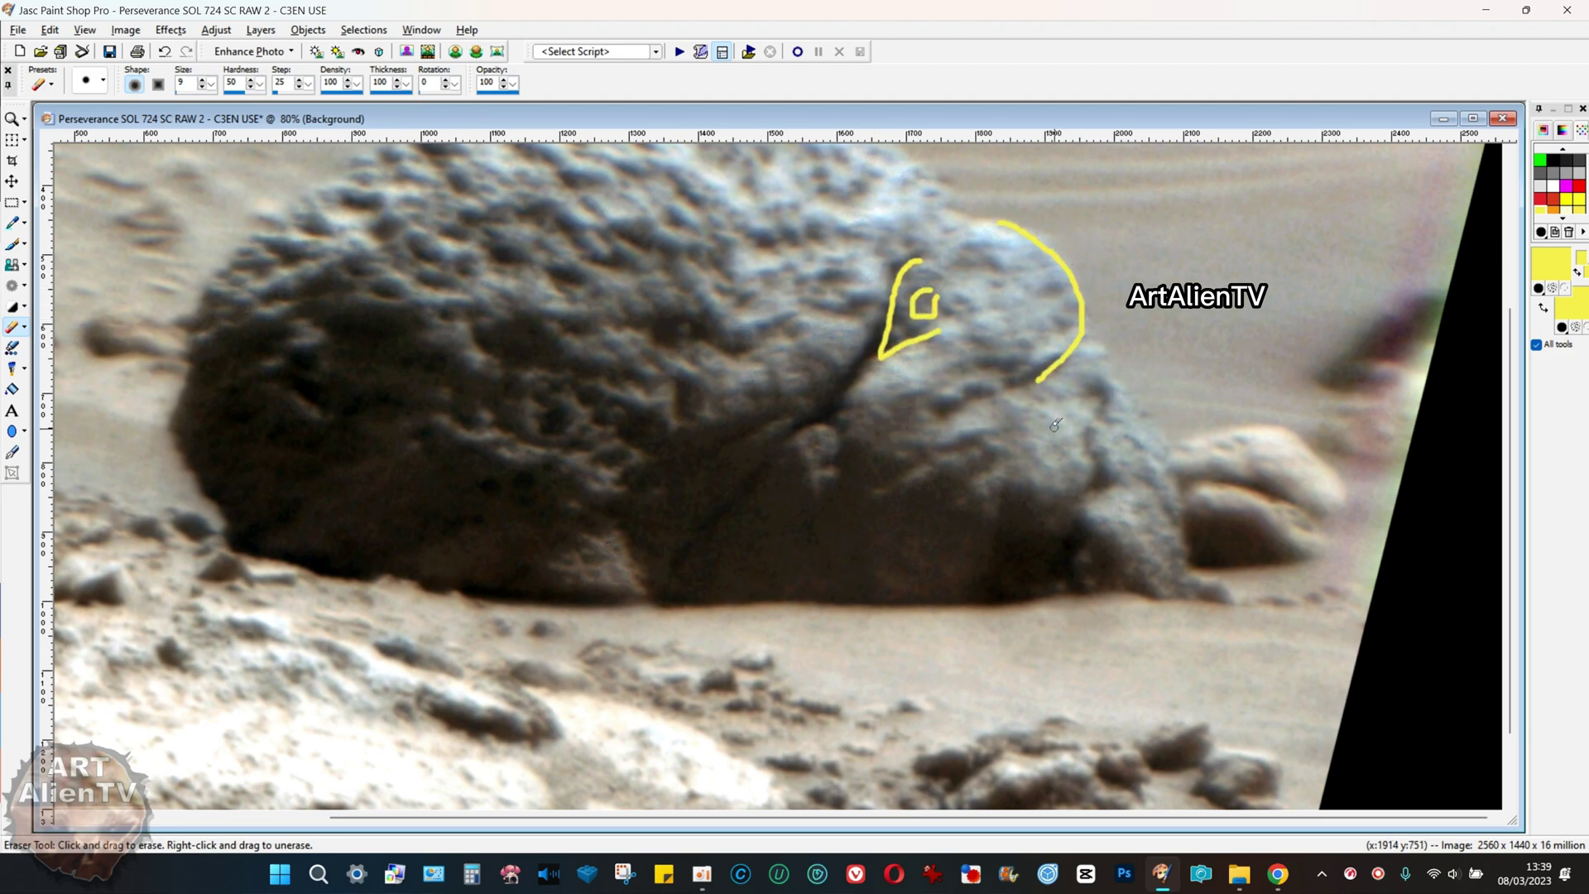
pyautogui.moveTo(1144, 399)
pyautogui.mouseDown()
pyautogui.moveTo(1189, 505)
pyautogui.moveTo(1194, 578)
pyautogui.mouseUp()
pyautogui.scroll(1, 1194, 579)
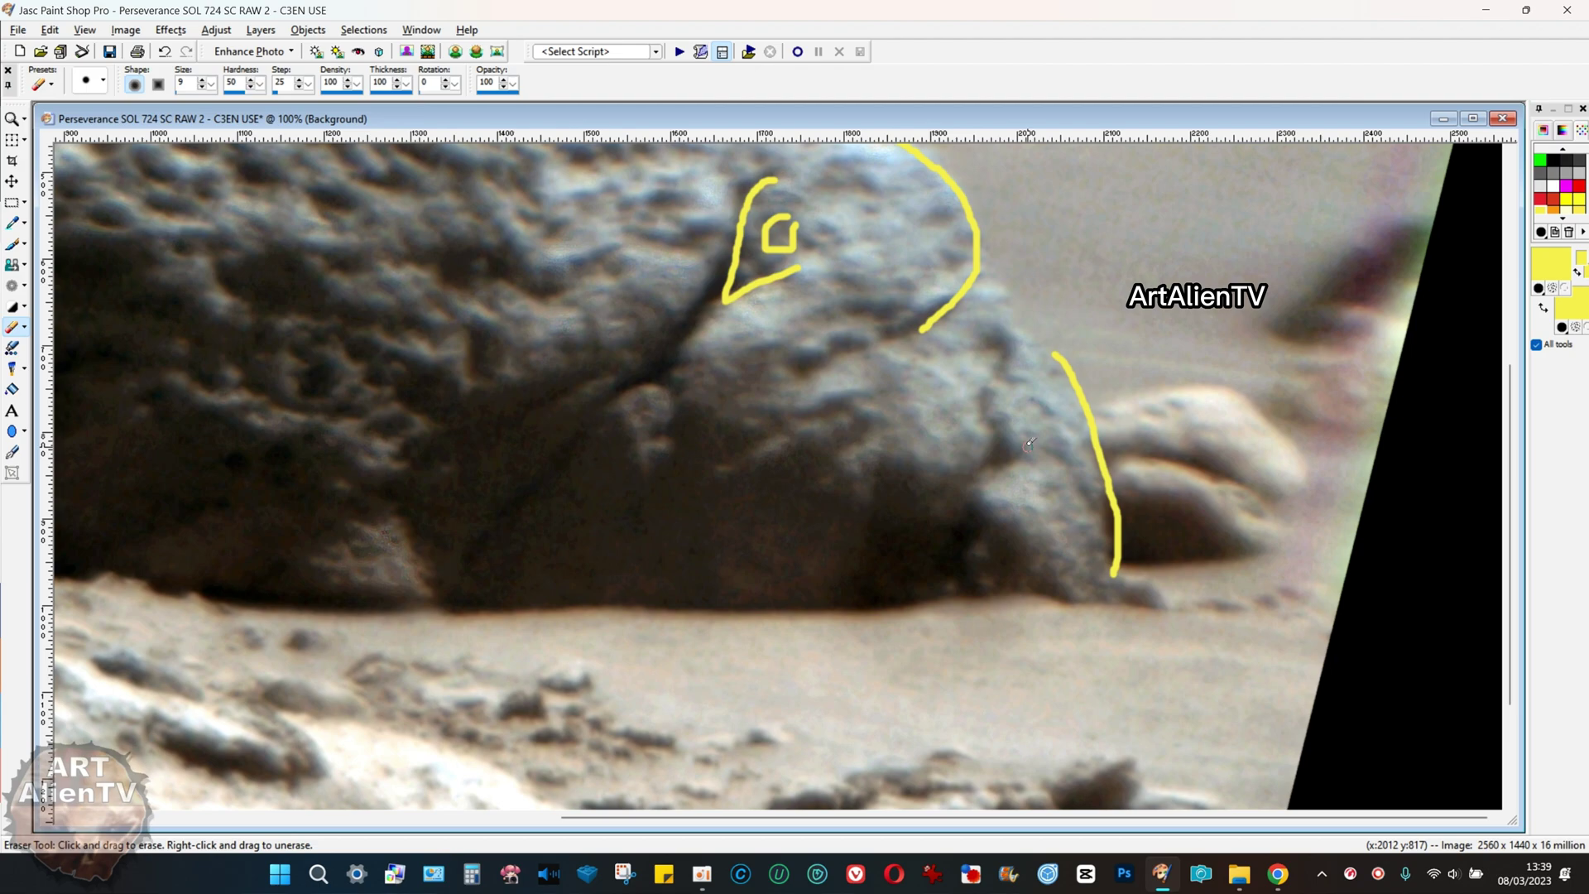
pyautogui.moveTo(1007, 377)
pyautogui.mouseDown()
pyautogui.moveTo(1007, 331)
pyautogui.moveTo(1036, 369)
pyautogui.mouseUp()
pyautogui.moveTo(1003, 454)
pyautogui.mouseDown()
pyautogui.moveTo(987, 379)
pyautogui.moveTo(1023, 411)
pyautogui.mouseUp()
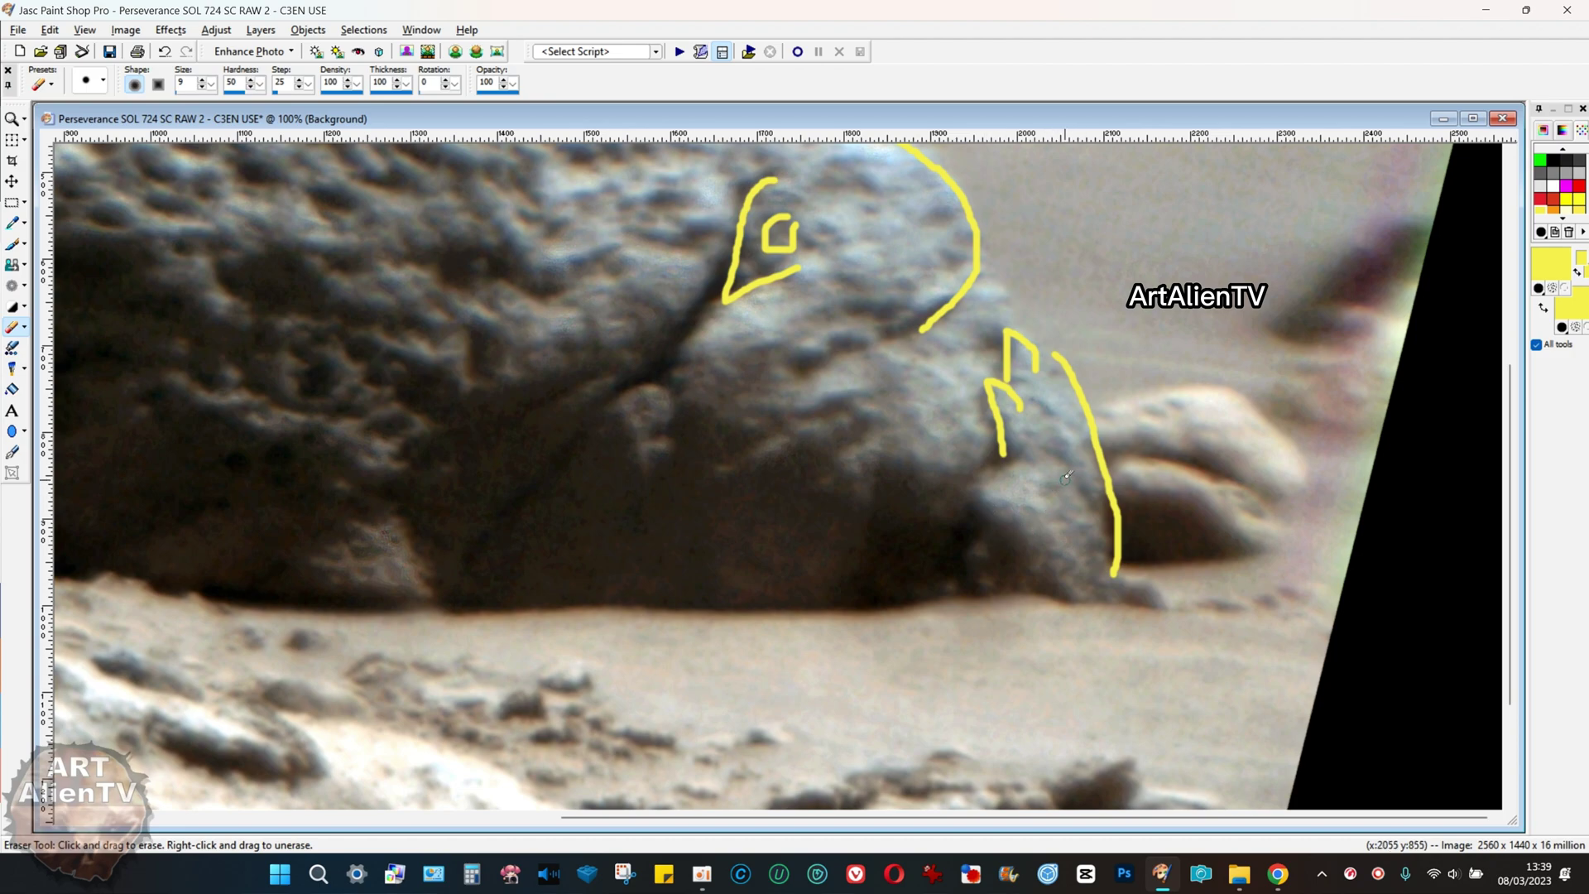
pyautogui.moveTo(1060, 470); pyautogui.dragTo(1082, 426)
pyautogui.scroll(-2, 936, 445)
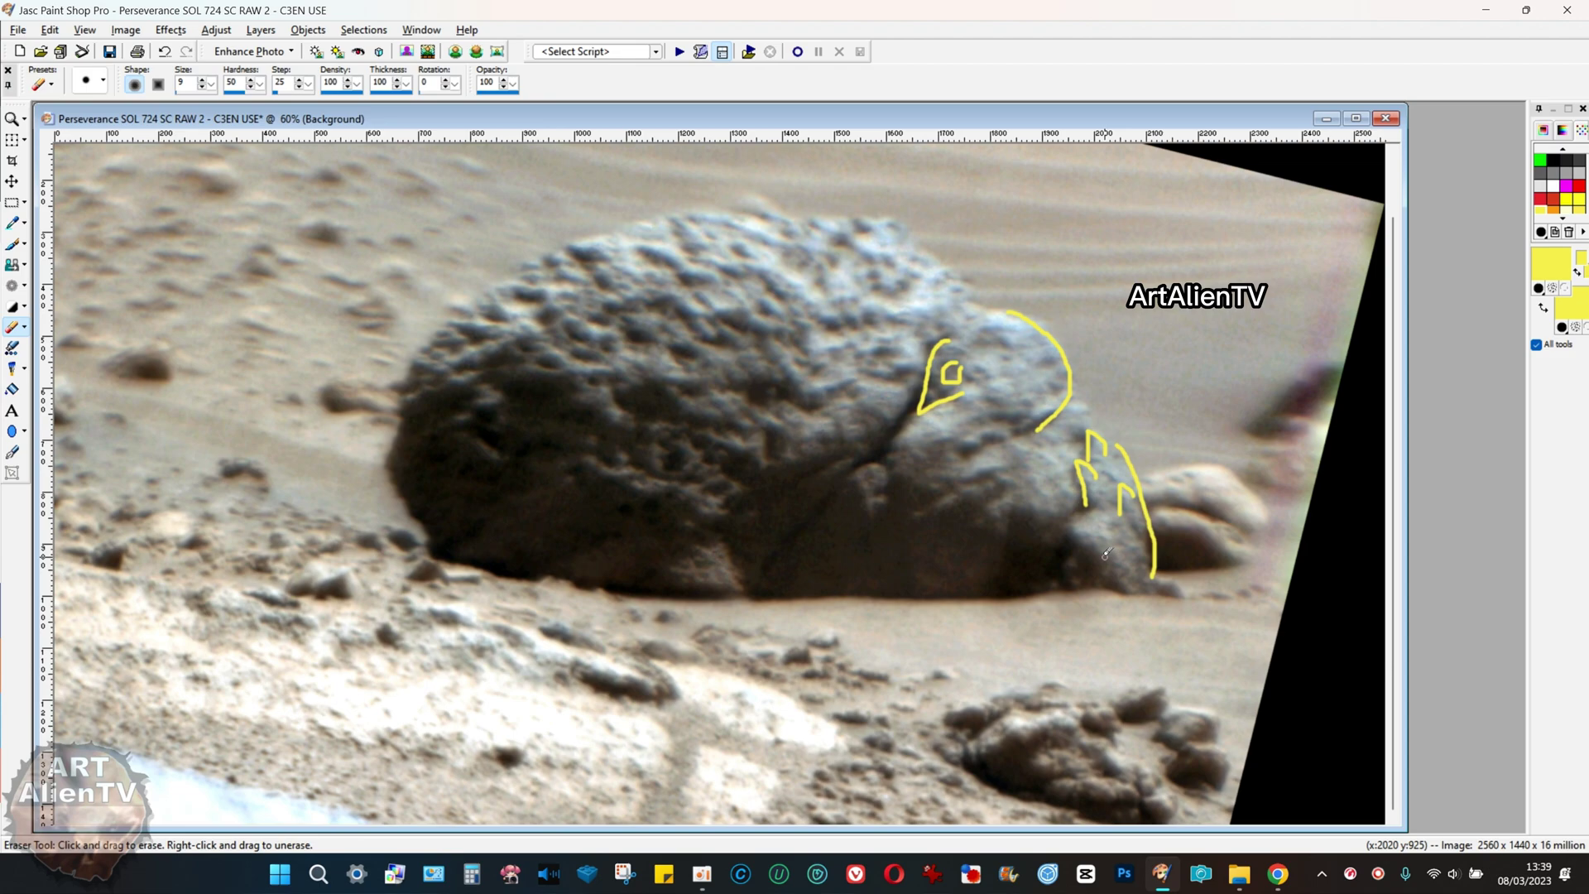
pyautogui.hotkey('ctrl', 'z')
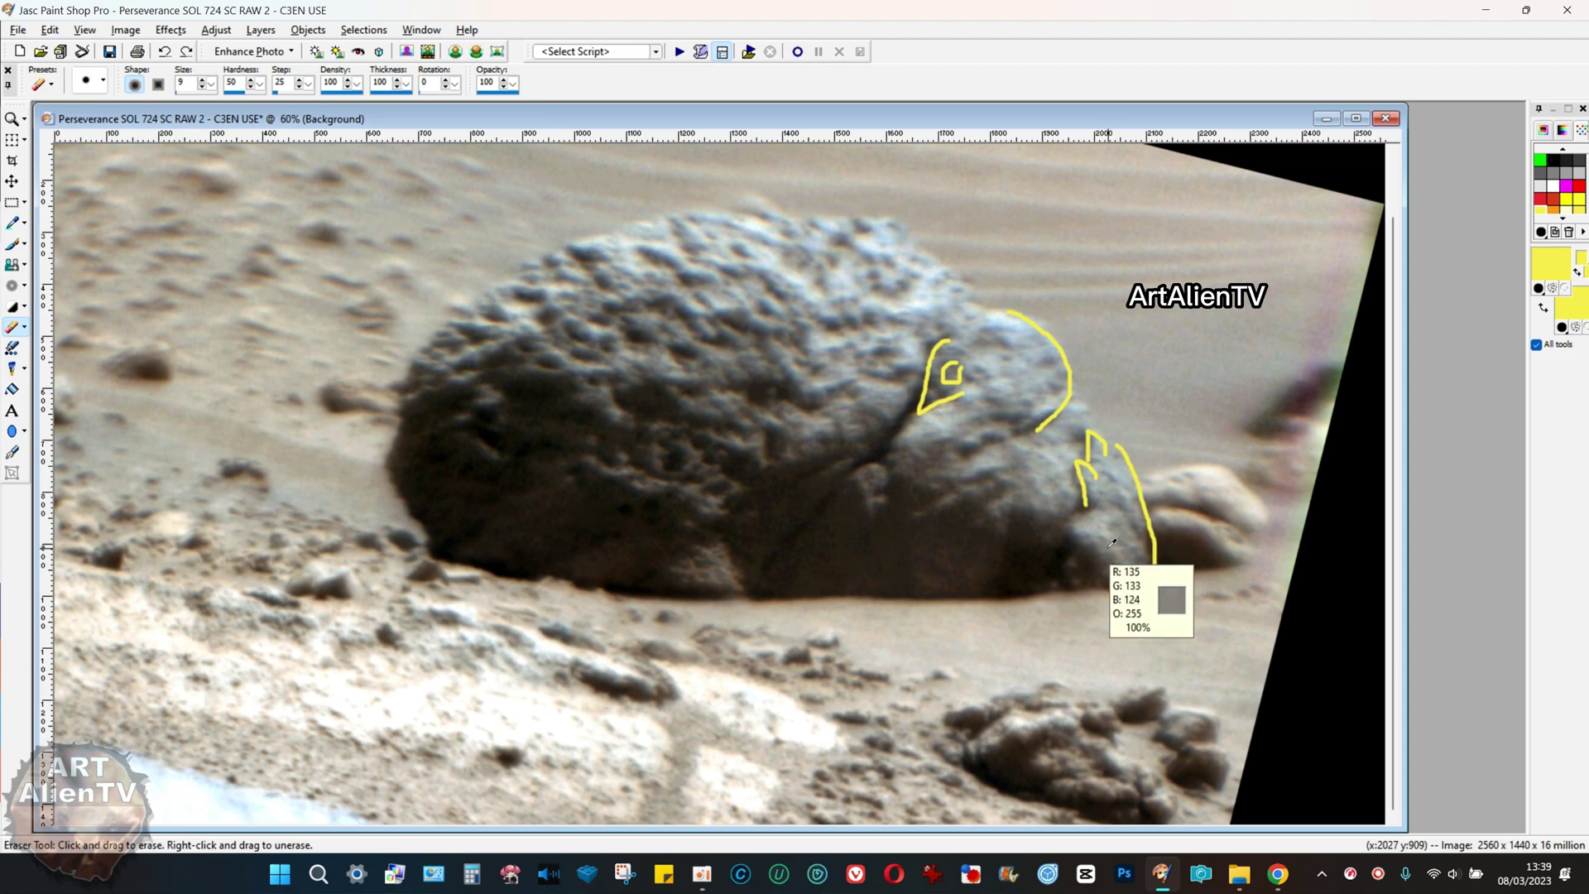
pyautogui.hotkey('ctrl', 'z')
pyautogui.hotkey('ctrl', 'z')
pyautogui.hotkey('ctrl', 'z')
pyautogui.hotkey('ctrl', 'z')
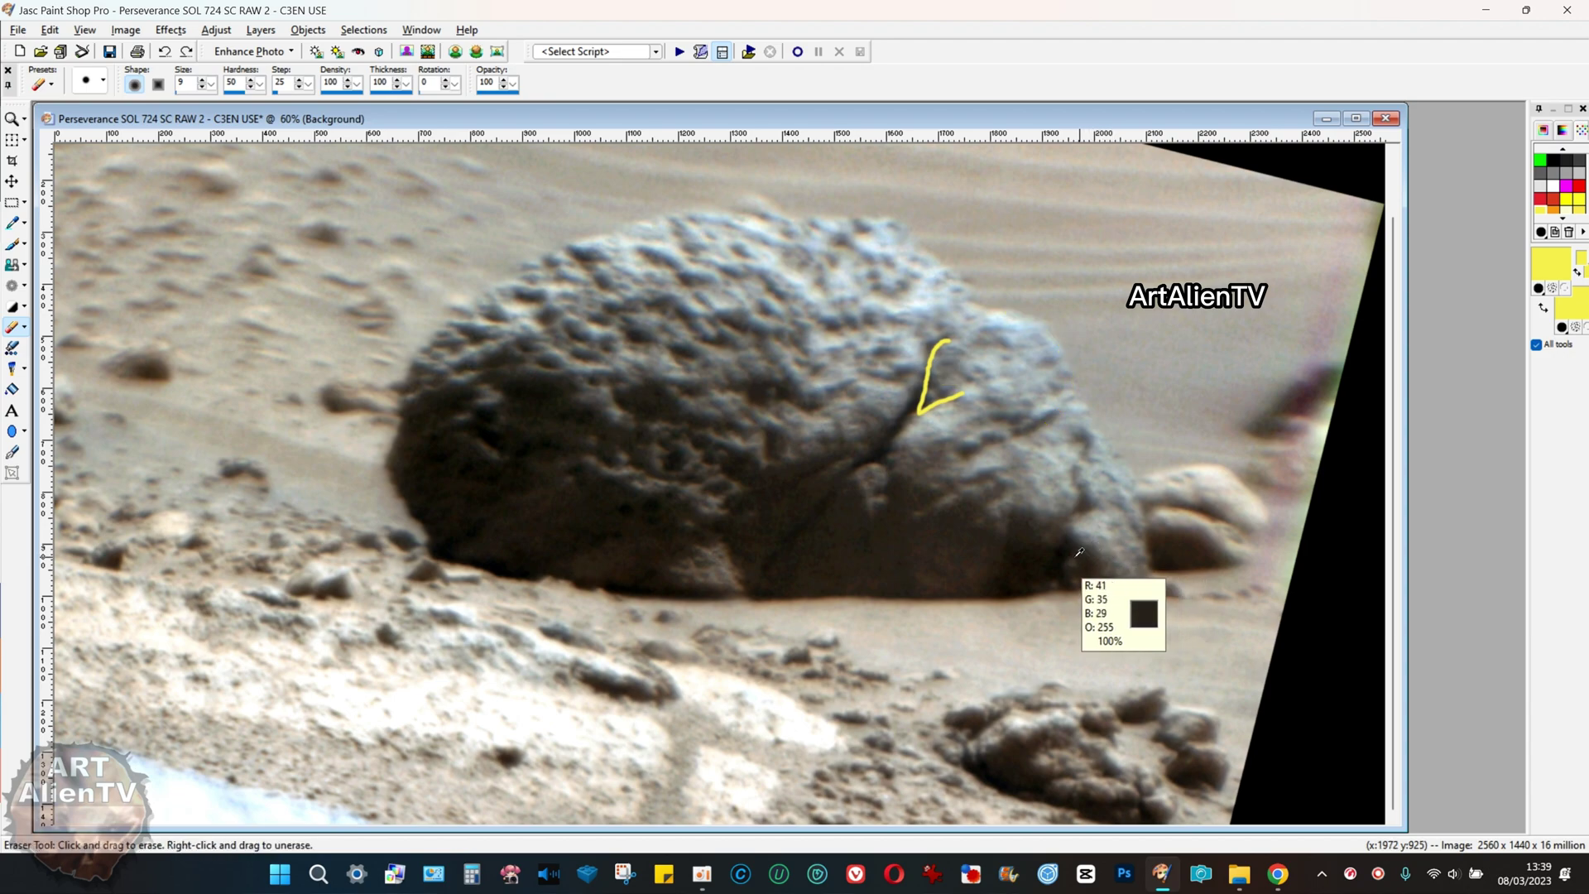
pyautogui.hotkey('ctrl', 'z')
pyautogui.scroll(1, 1038, 552)
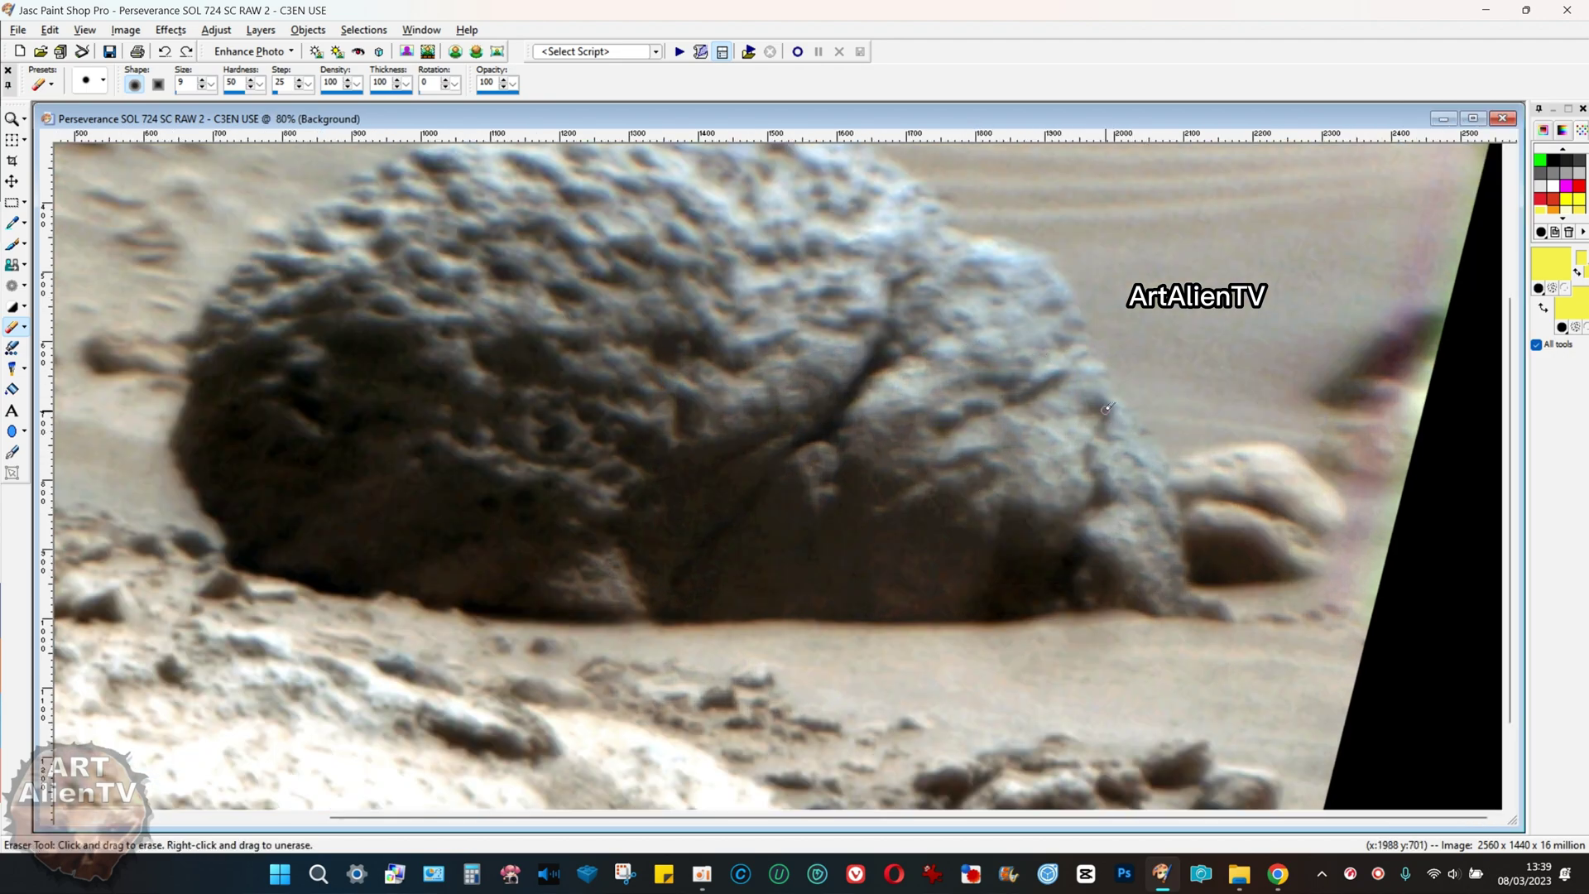
pyautogui.scroll(-2, 893, 508)
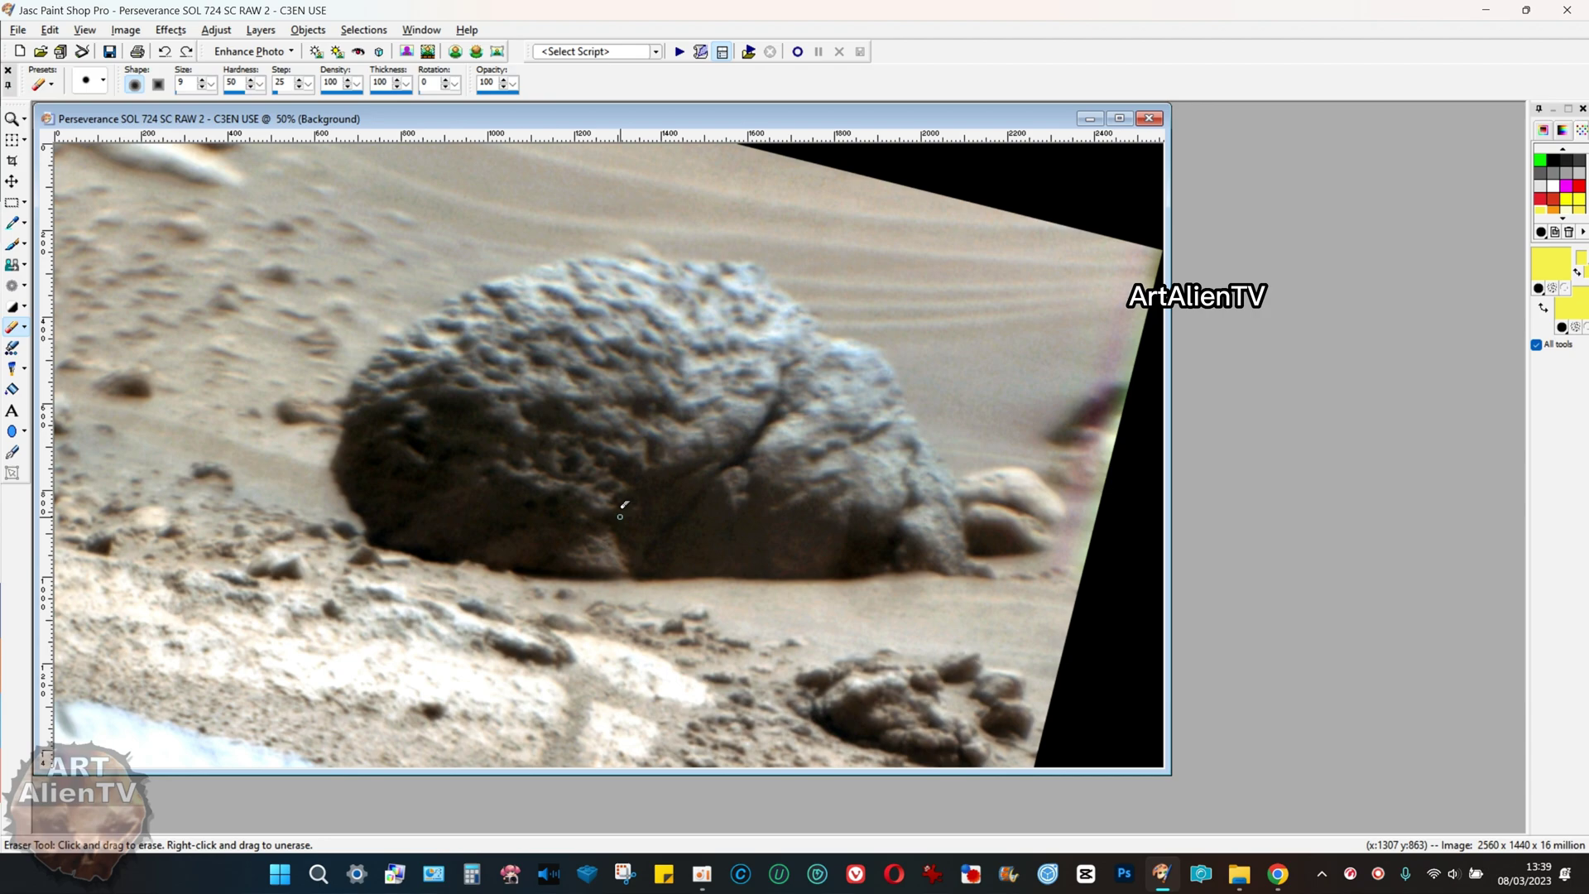
# - Replace the yellow outline of the rock's top and left side with a fresh stroke, zoomed in
pyautogui.moveTo(630, 251)
pyautogui.mouseDown()
pyautogui.moveTo(281, 314)
pyautogui.moveTo(96, 504)
pyautogui.moveTo(454, 621)
pyautogui.mouseUp()
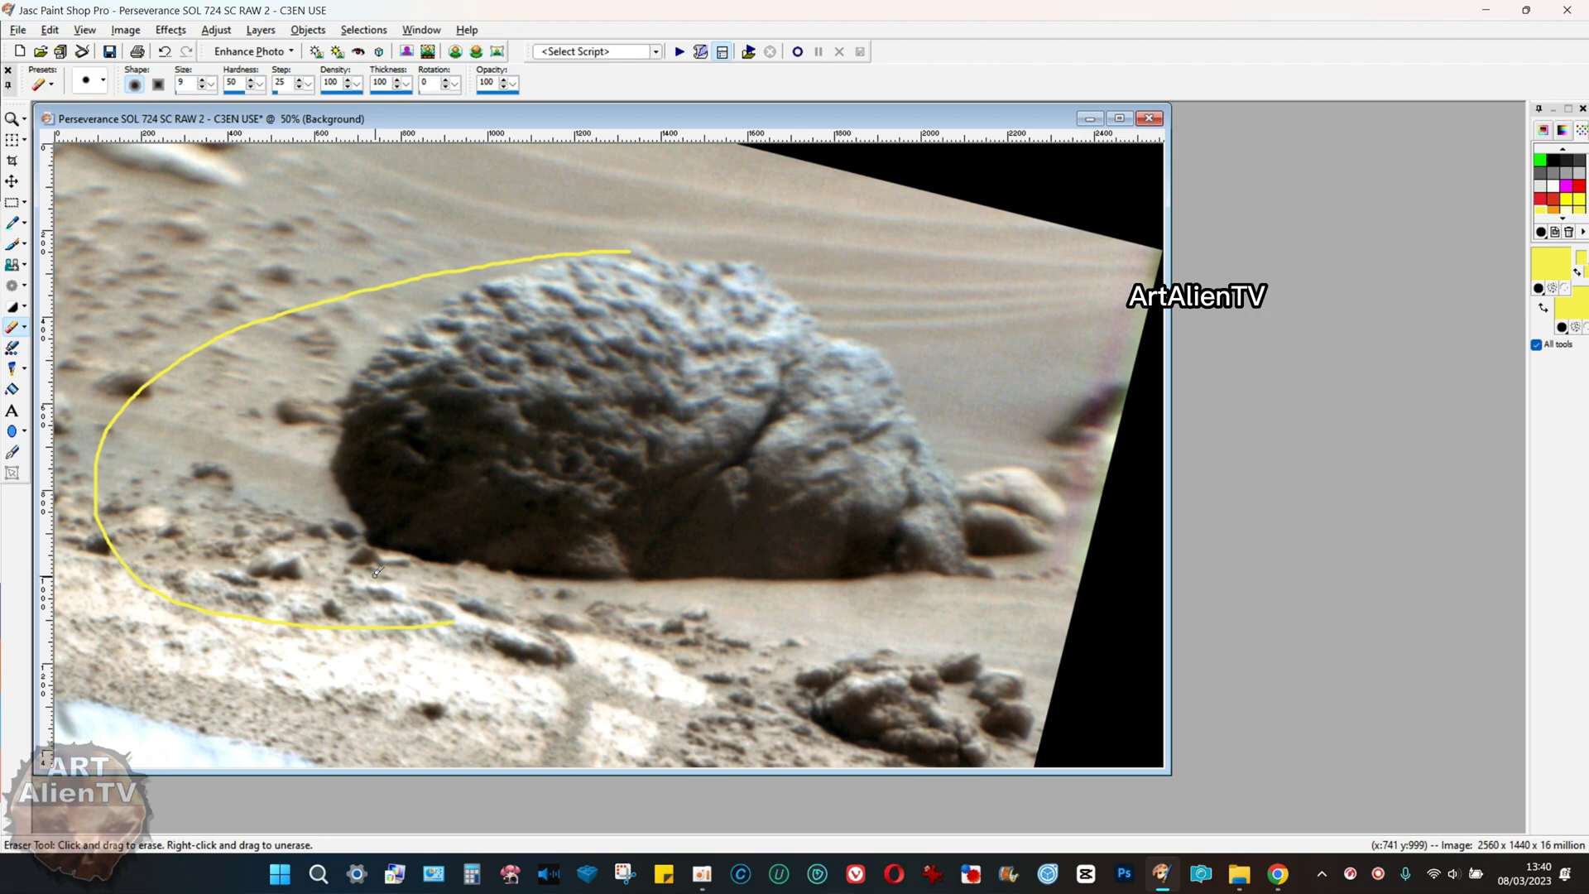
pyautogui.hotkey('ctrl', 'z')
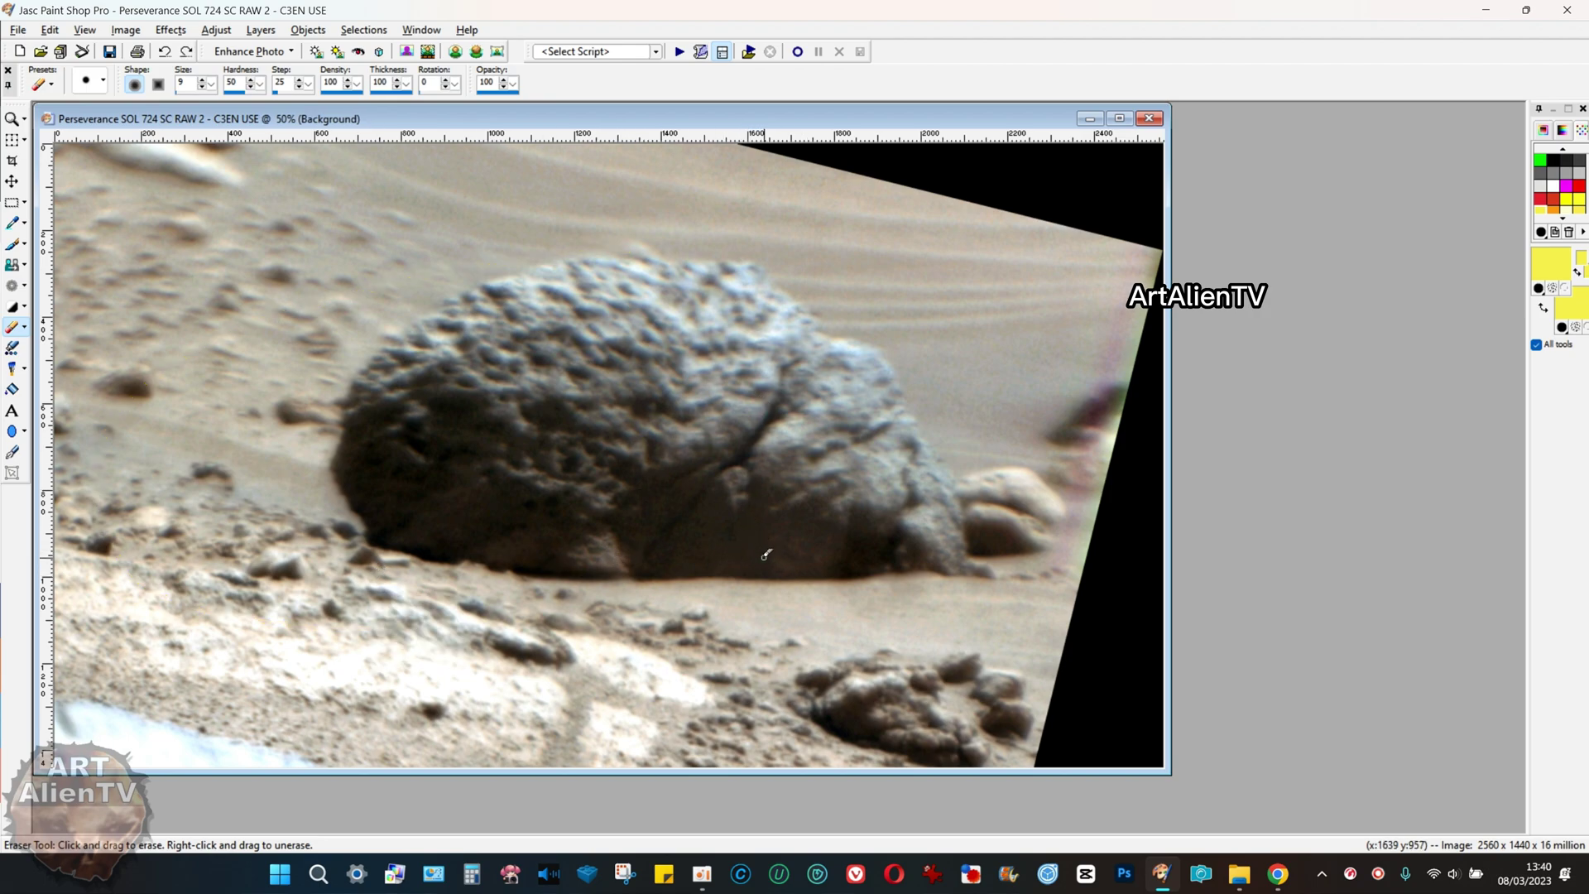
pyautogui.scroll(1, 765, 440)
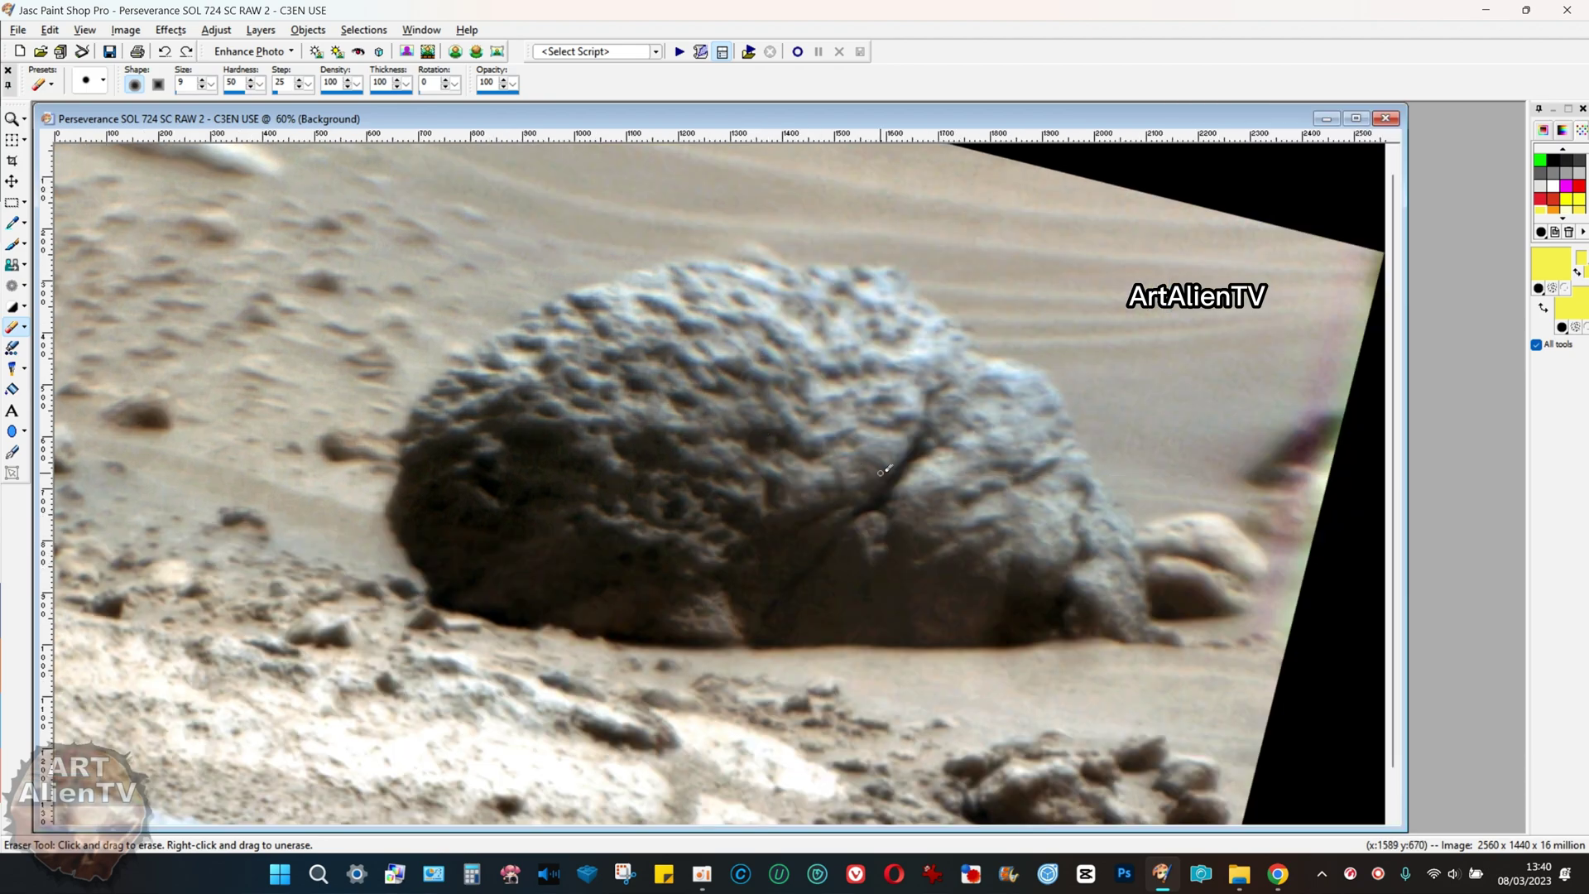
pyautogui.scroll(2, 884, 470)
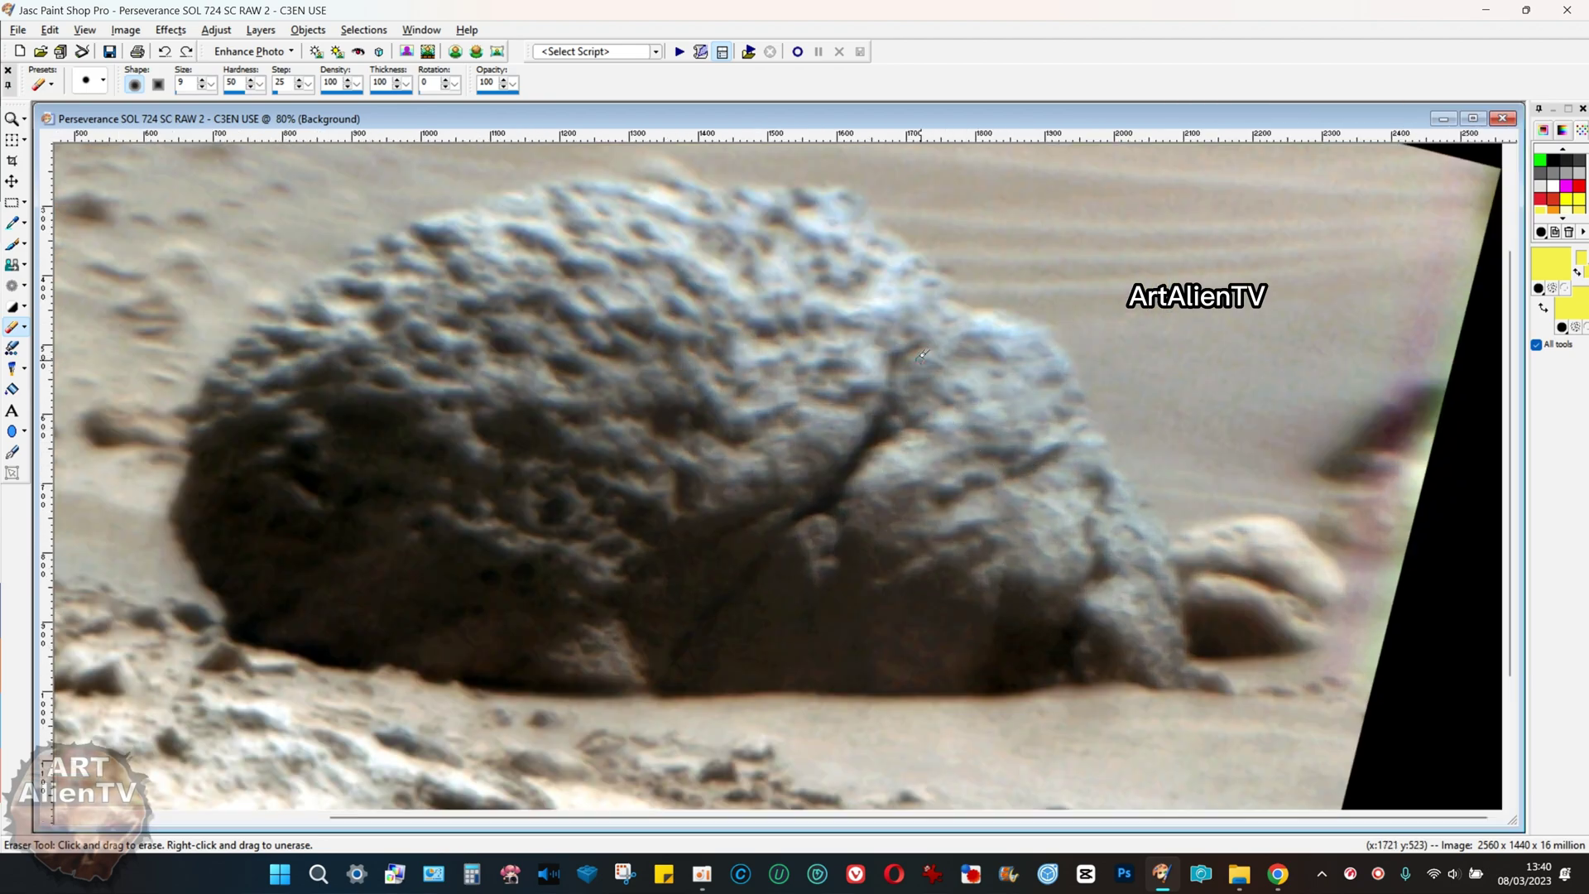
pyautogui.scroll(1, 923, 351)
pyautogui.scroll(1, 785, 409)
pyautogui.moveTo(785, 409)
pyautogui.mouseDown()
pyautogui.moveTo(772, 399)
pyautogui.moveTo(755, 451)
pyautogui.moveTo(803, 424)
pyautogui.moveTo(806, 402)
pyautogui.moveTo(712, 426)
pyautogui.moveTo(765, 496)
pyautogui.moveTo(799, 472)
pyautogui.mouseUp()
pyautogui.scroll(-2, 726, 509)
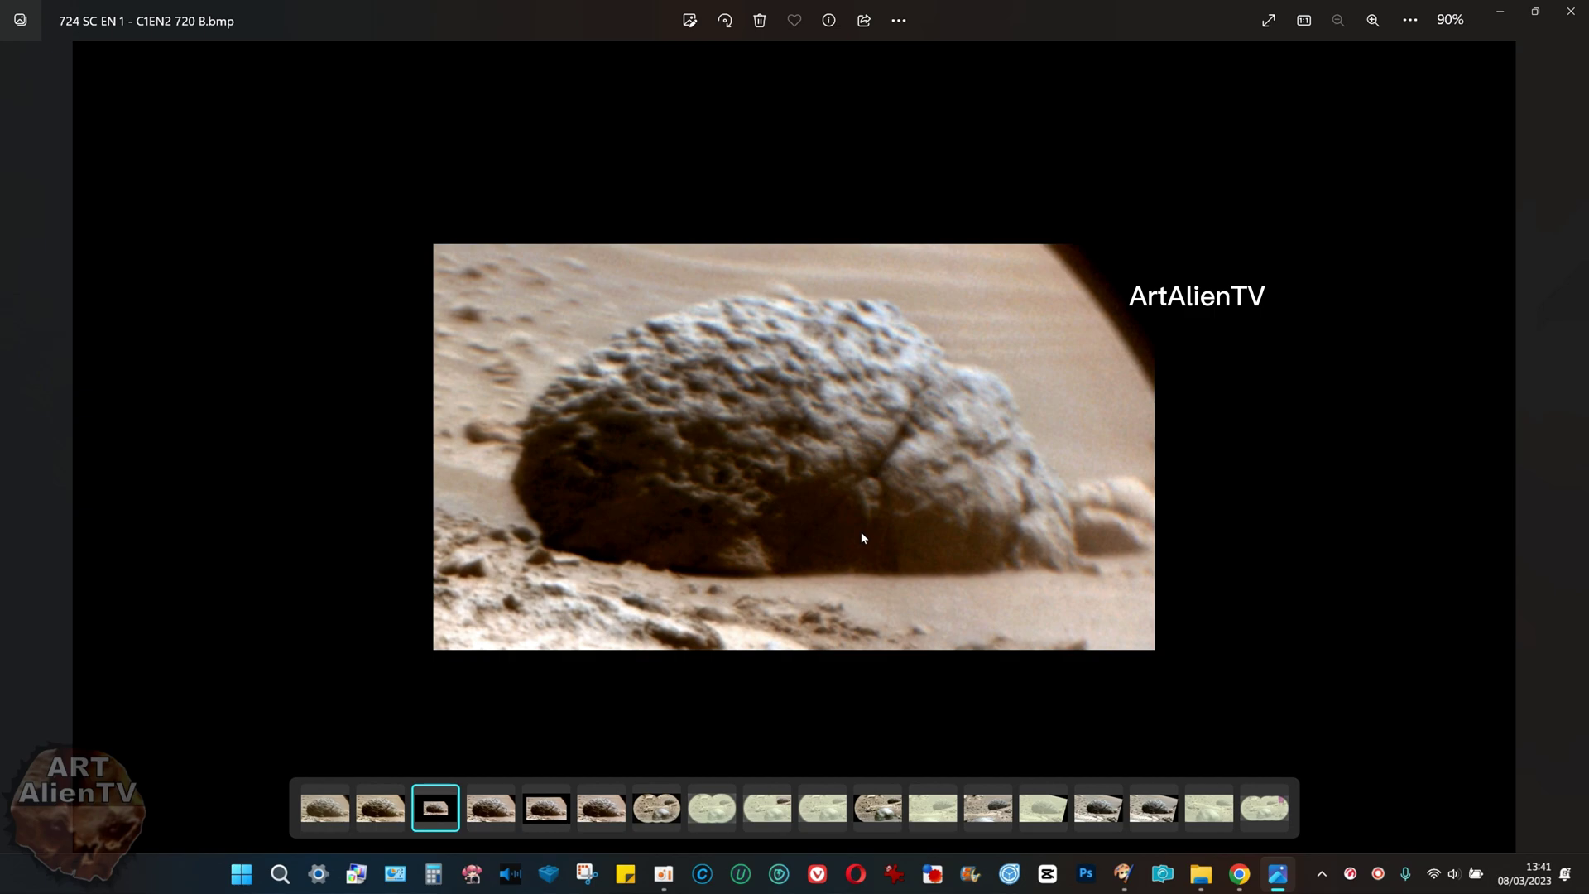
# - Step through C1EN2 720, C1EN2 1440 and 724 SC EN 1 to the raw 724 SC RAW 1.png
pyautogui.press('Right')
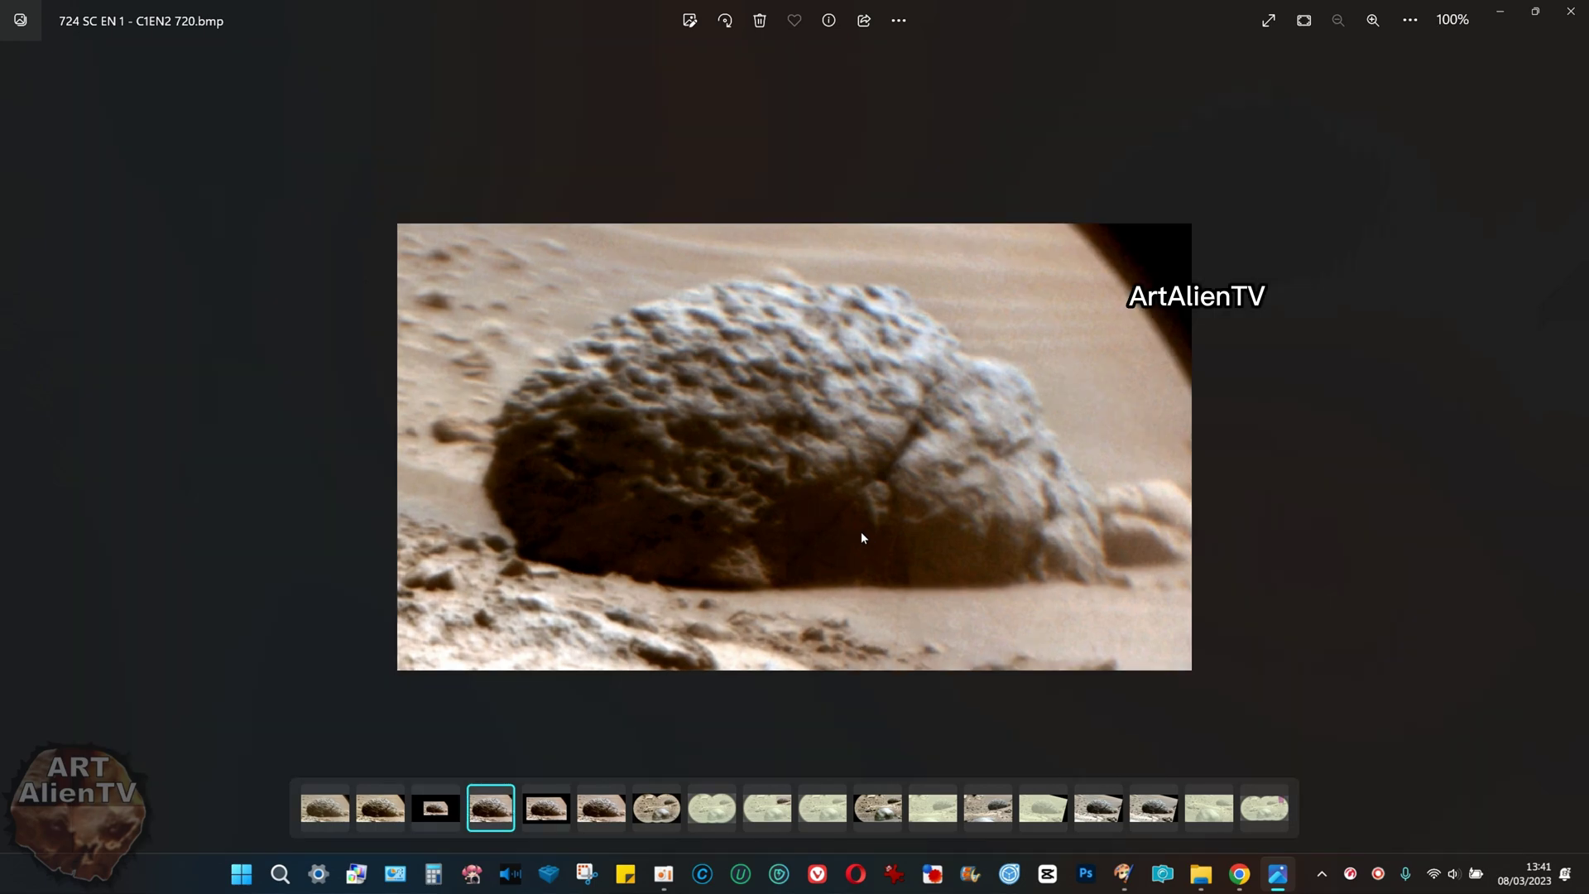
pyautogui.press('Right')
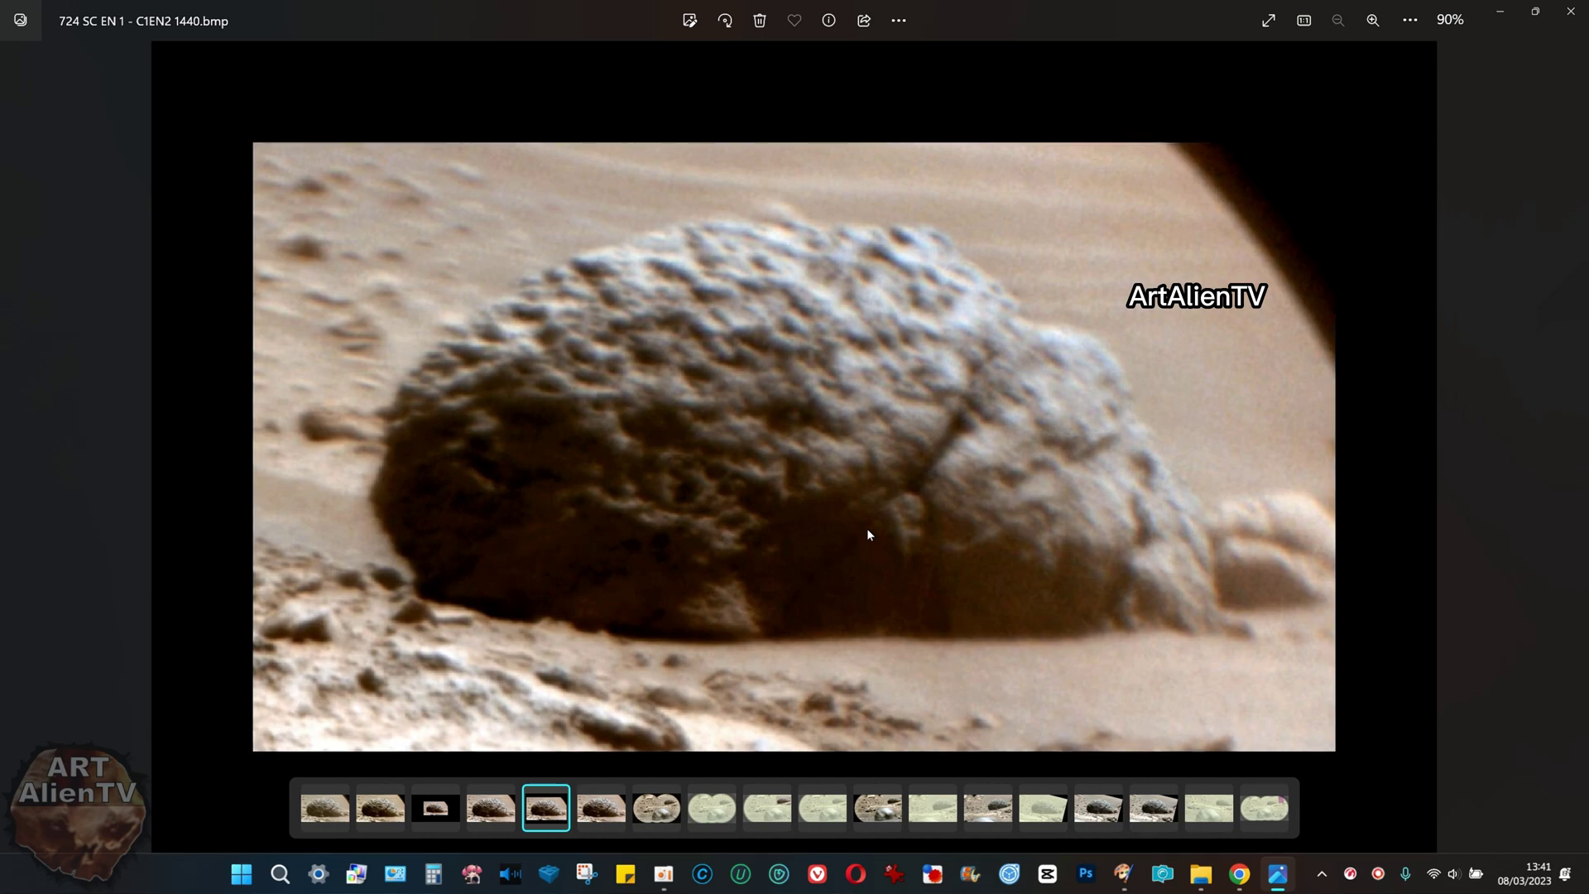
pyautogui.press('Right')
pyautogui.press('Right')
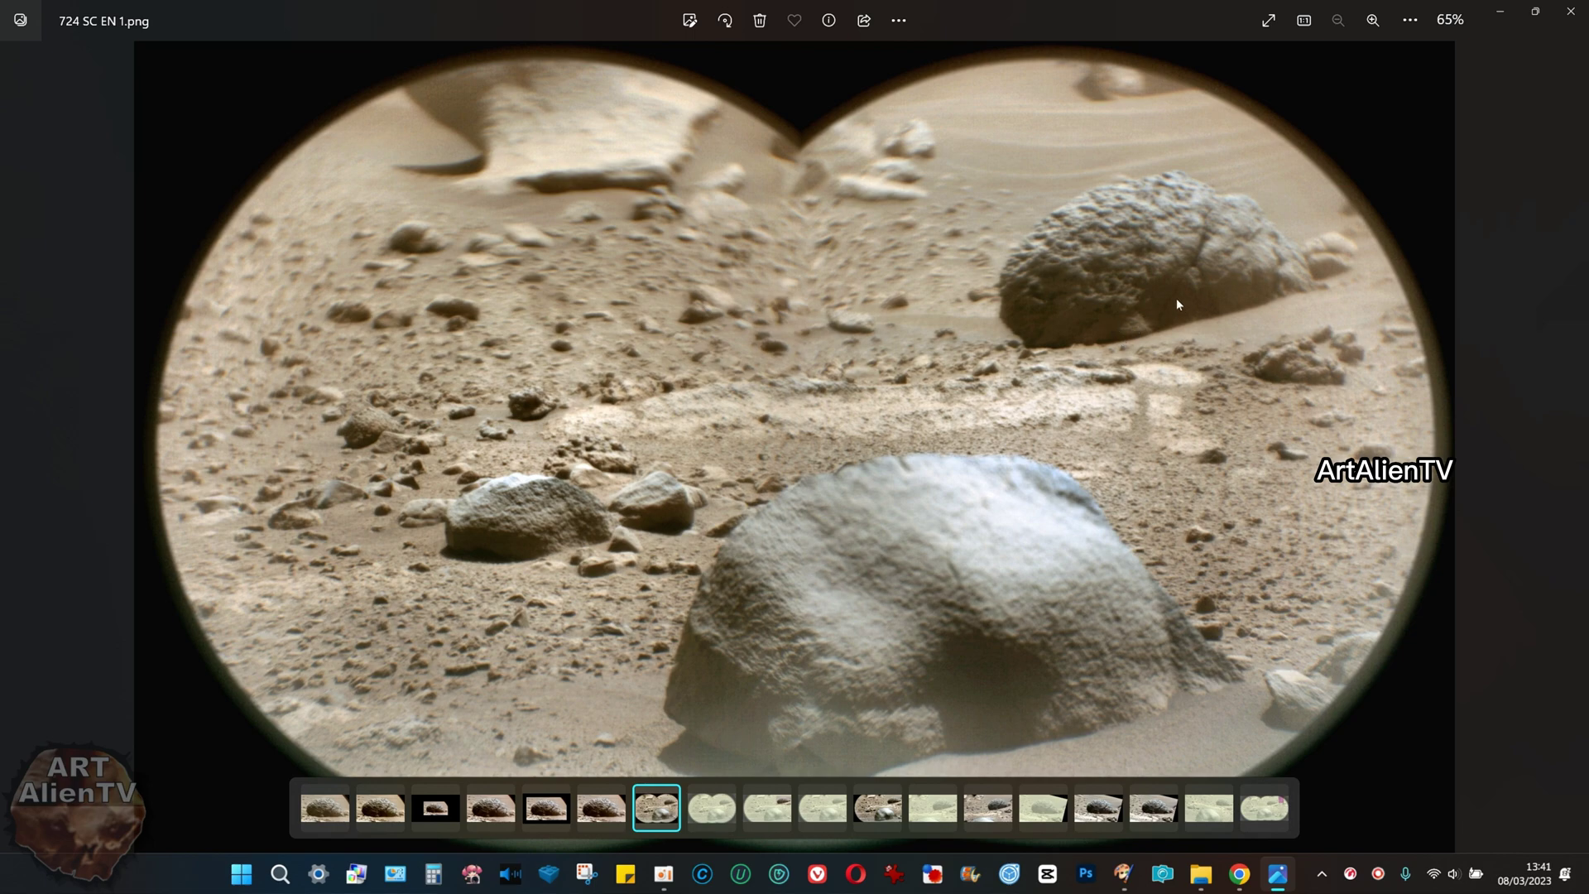
pyautogui.press('Right')
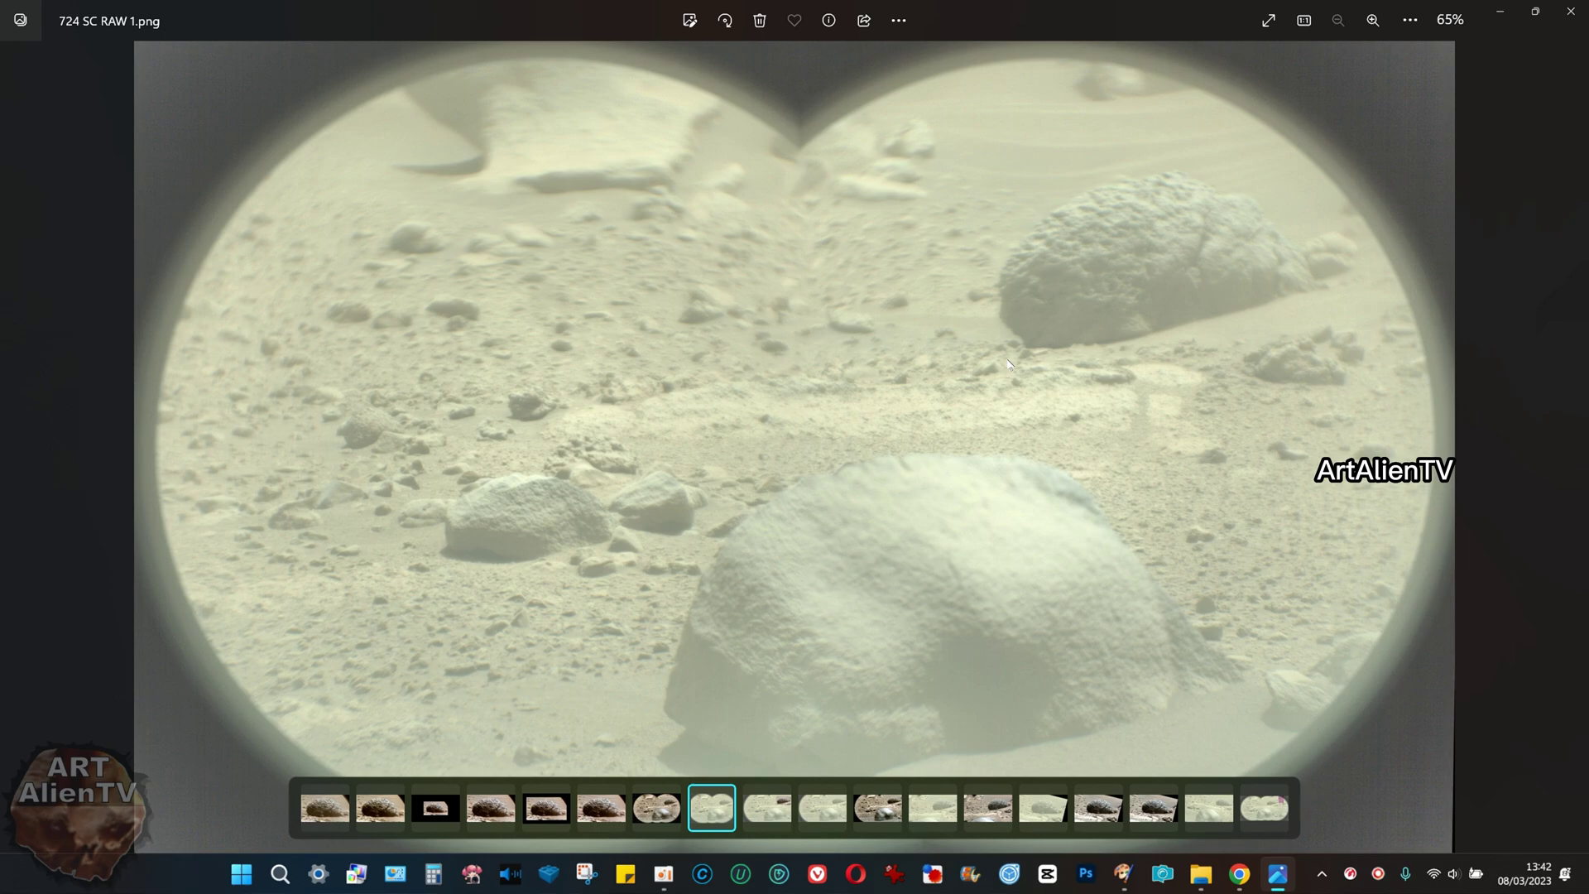
# - Browse the RAW 2 crops C1, C1ENA, C2, C2EN and C3, then close the viewer
pyautogui.press('Right')
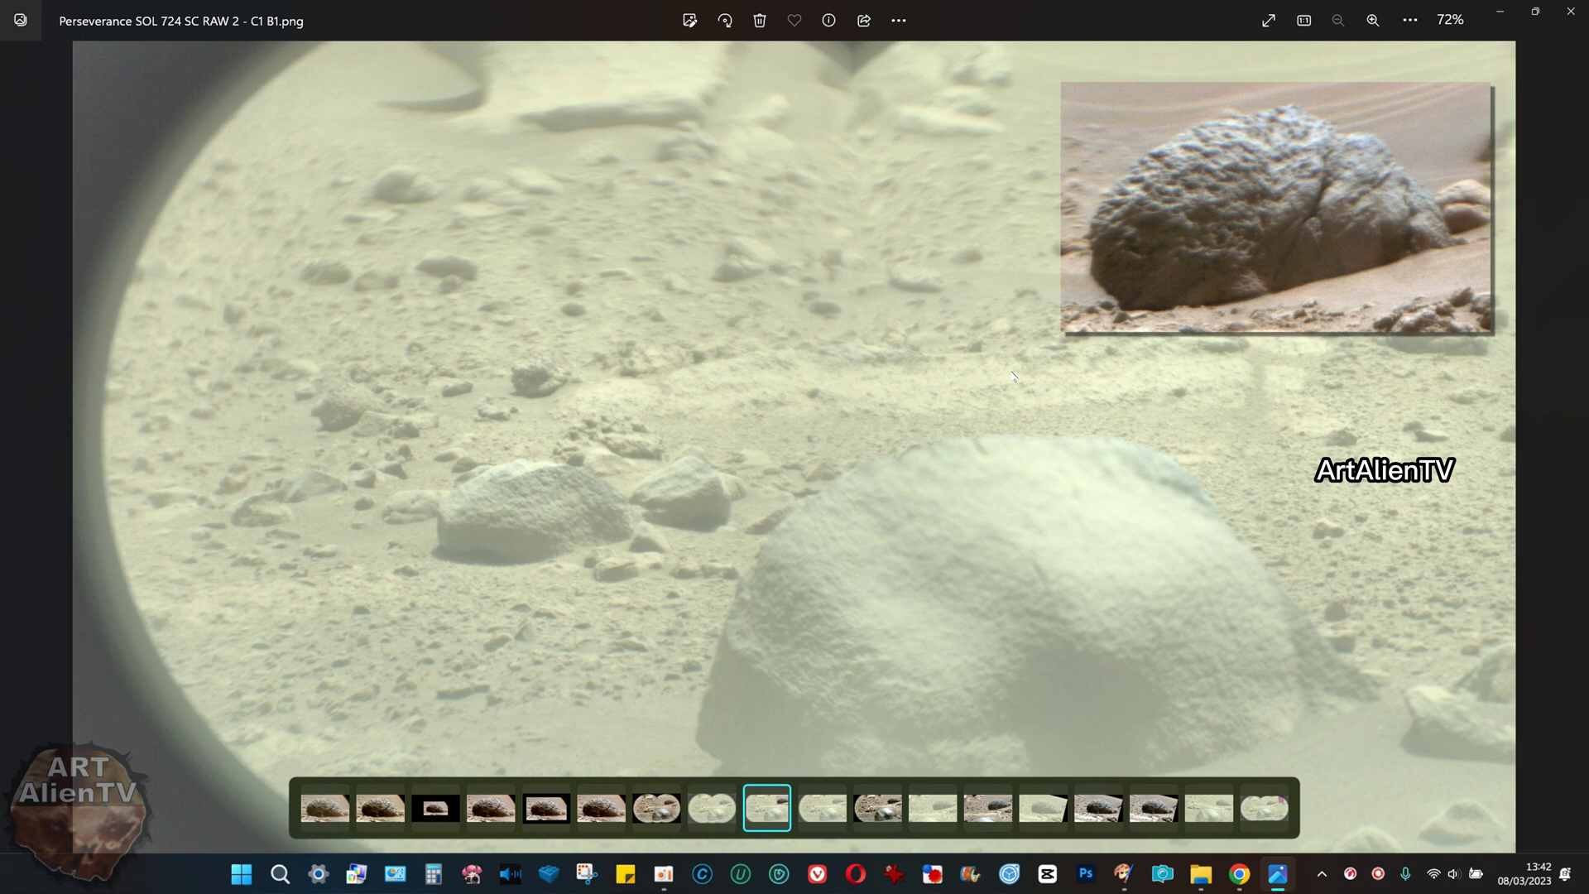
pyautogui.press('Right')
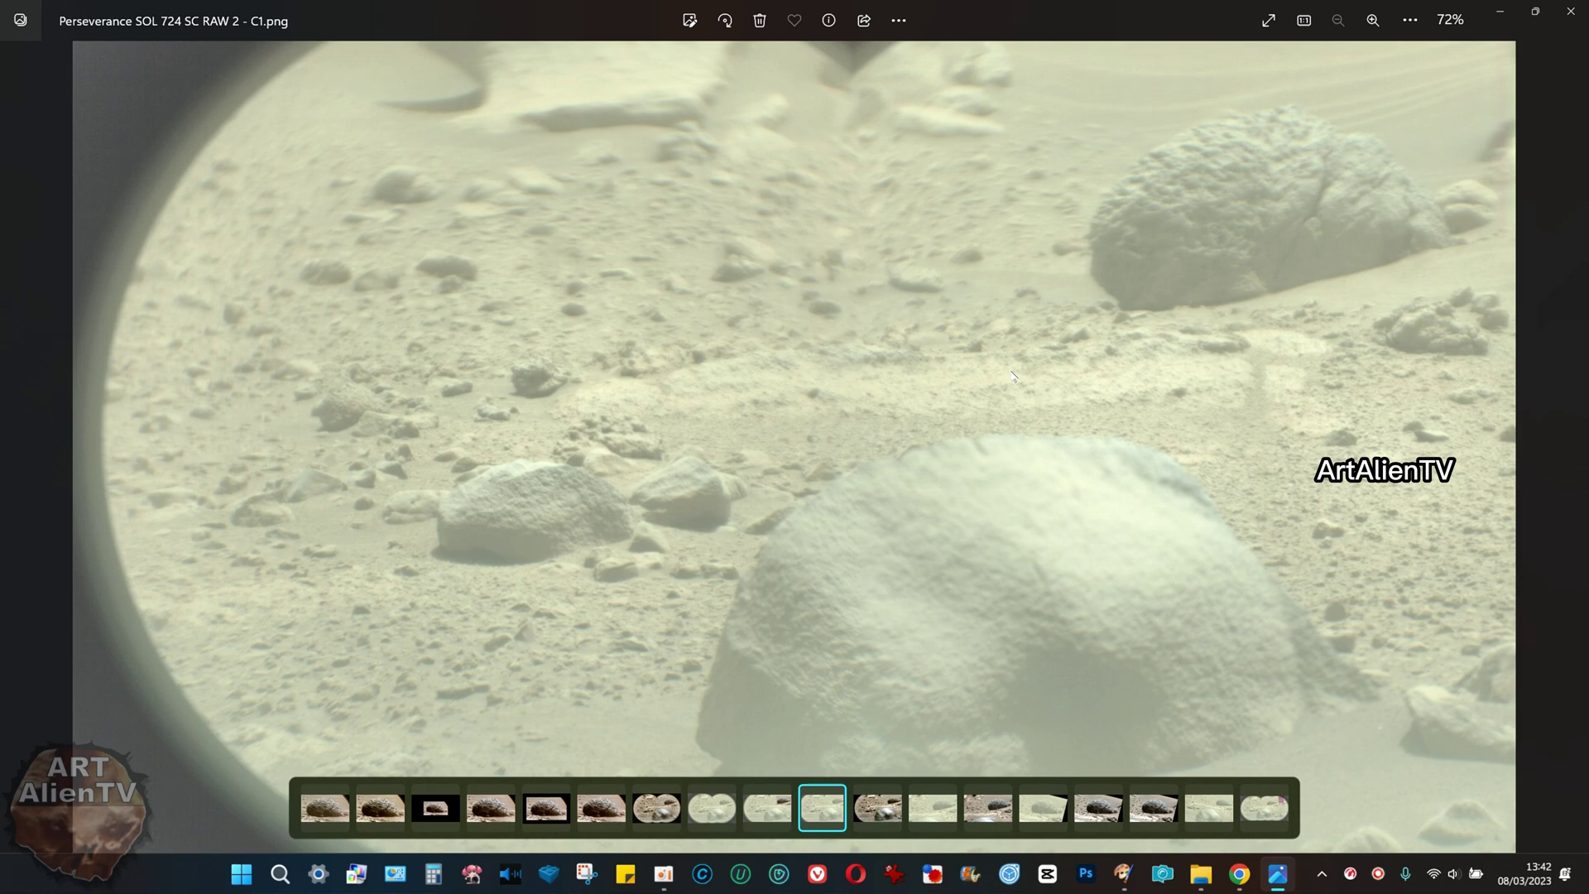
pyautogui.press('Right')
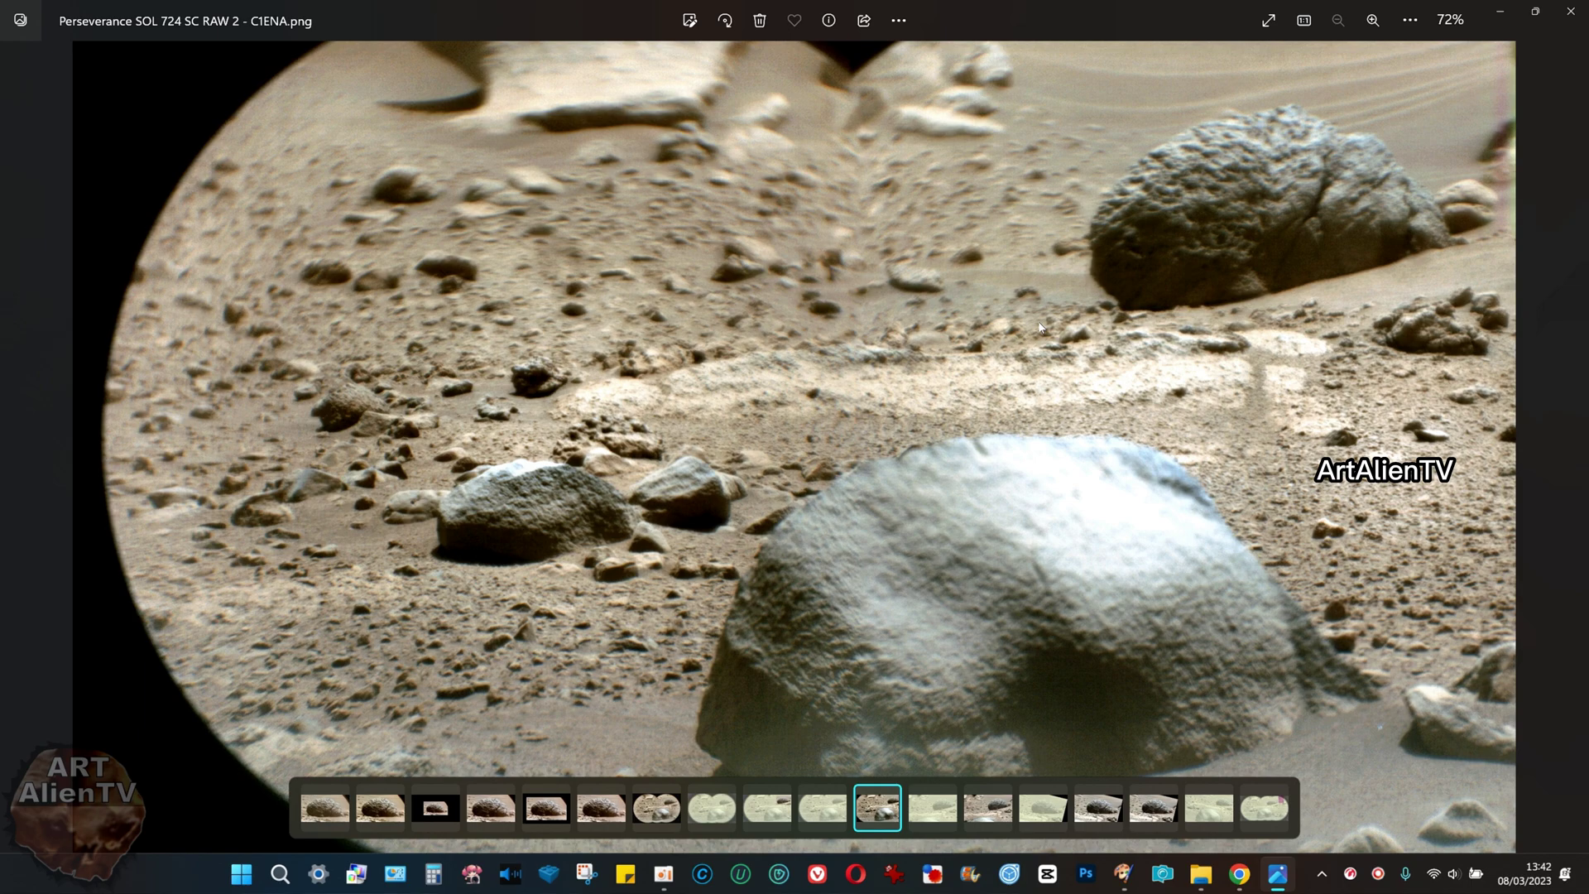
pyautogui.press('Right')
pyautogui.press('Right')
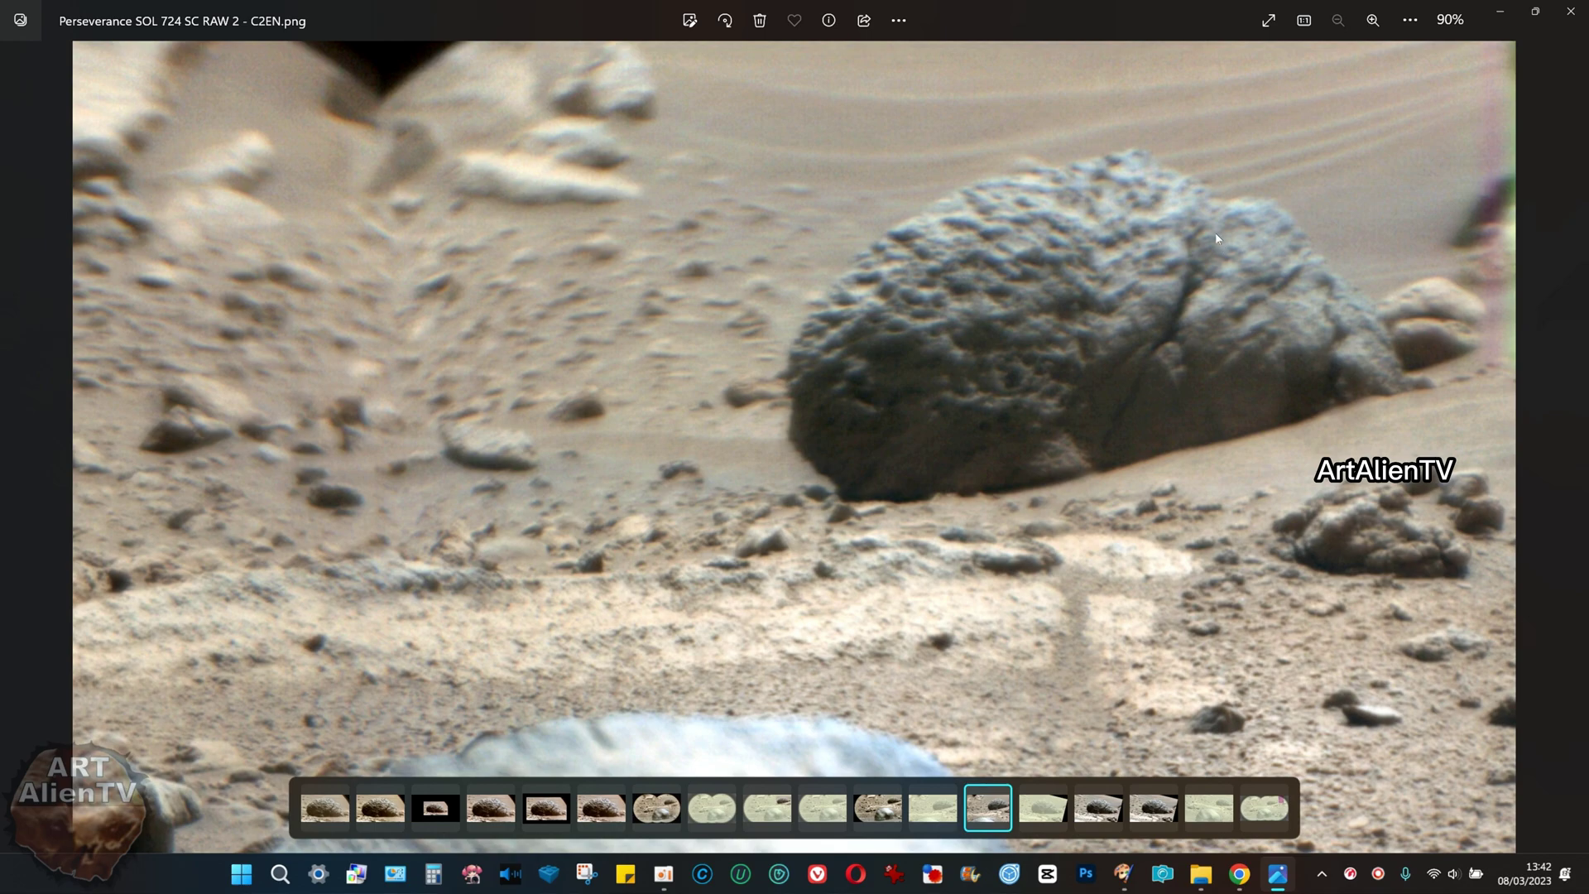
pyautogui.press('Right')
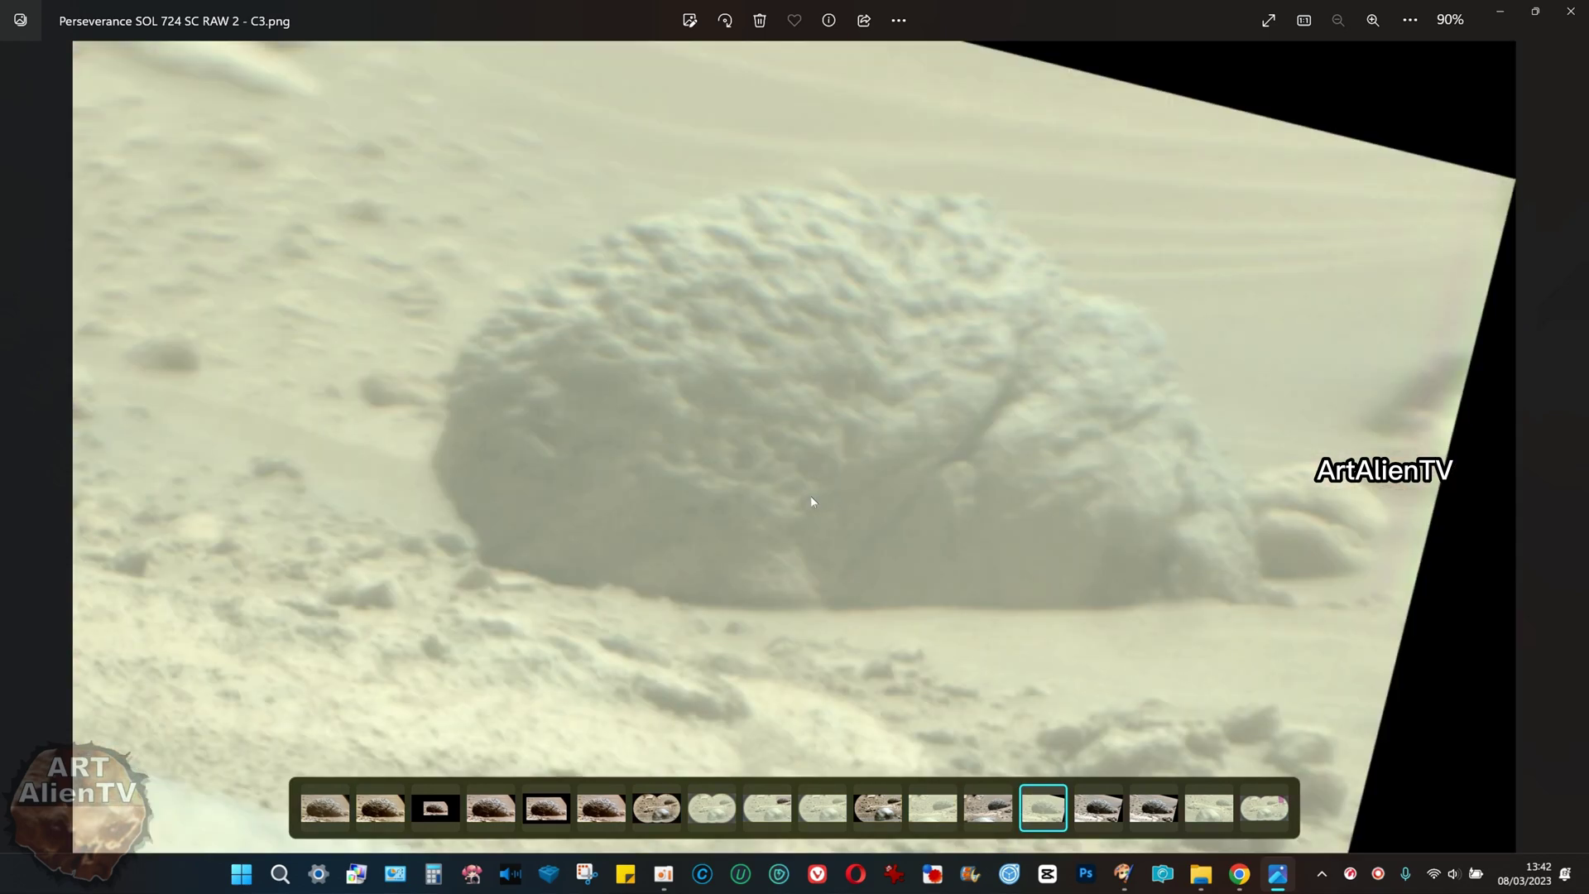
pyautogui.press('Right')
pyautogui.press('Right')
pyautogui.press('Right')
pyautogui.click(1568, 17)
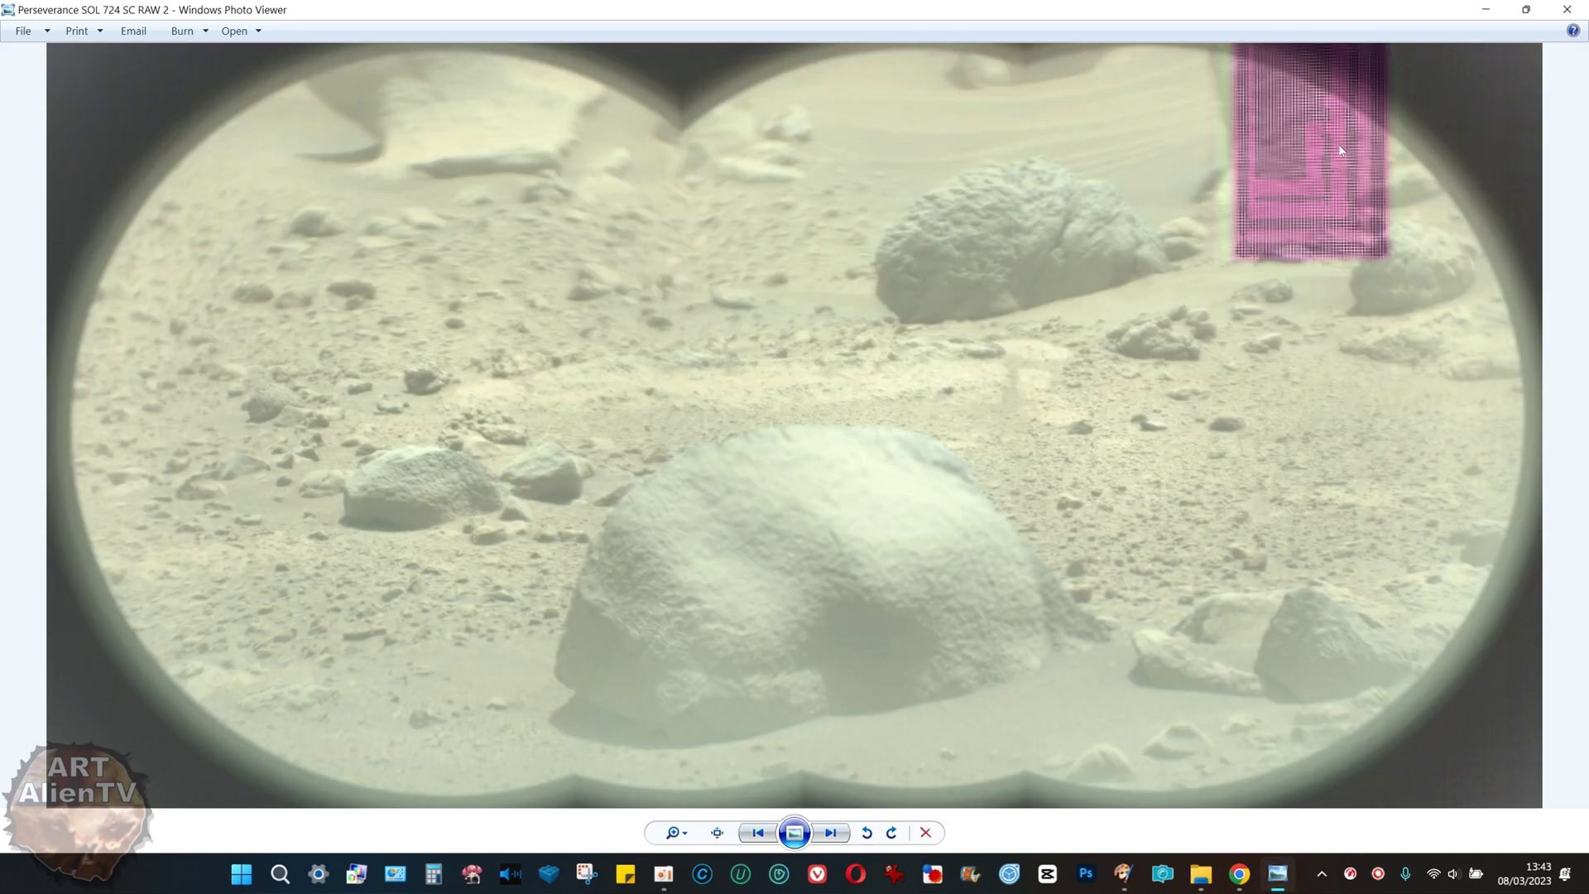
# - Zoom the raw SOL 724 image in and out, then open the MARS Dragon thumbnail from AAA Custom Thumbnails
pyautogui.scroll(1, 1341, 149)
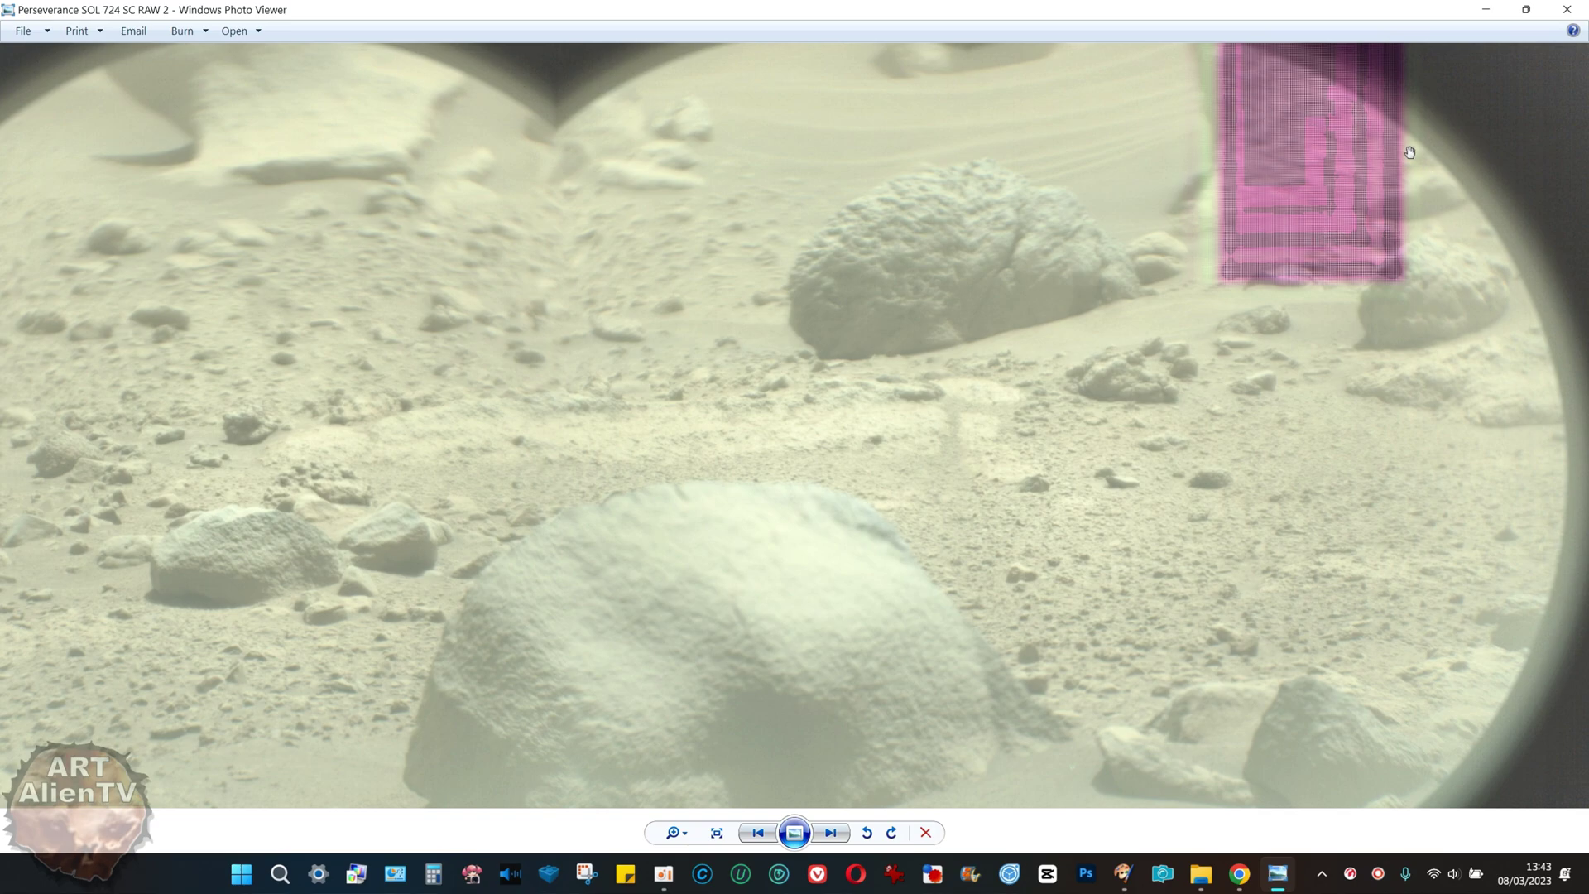
pyautogui.scroll(-1, 1258, 298)
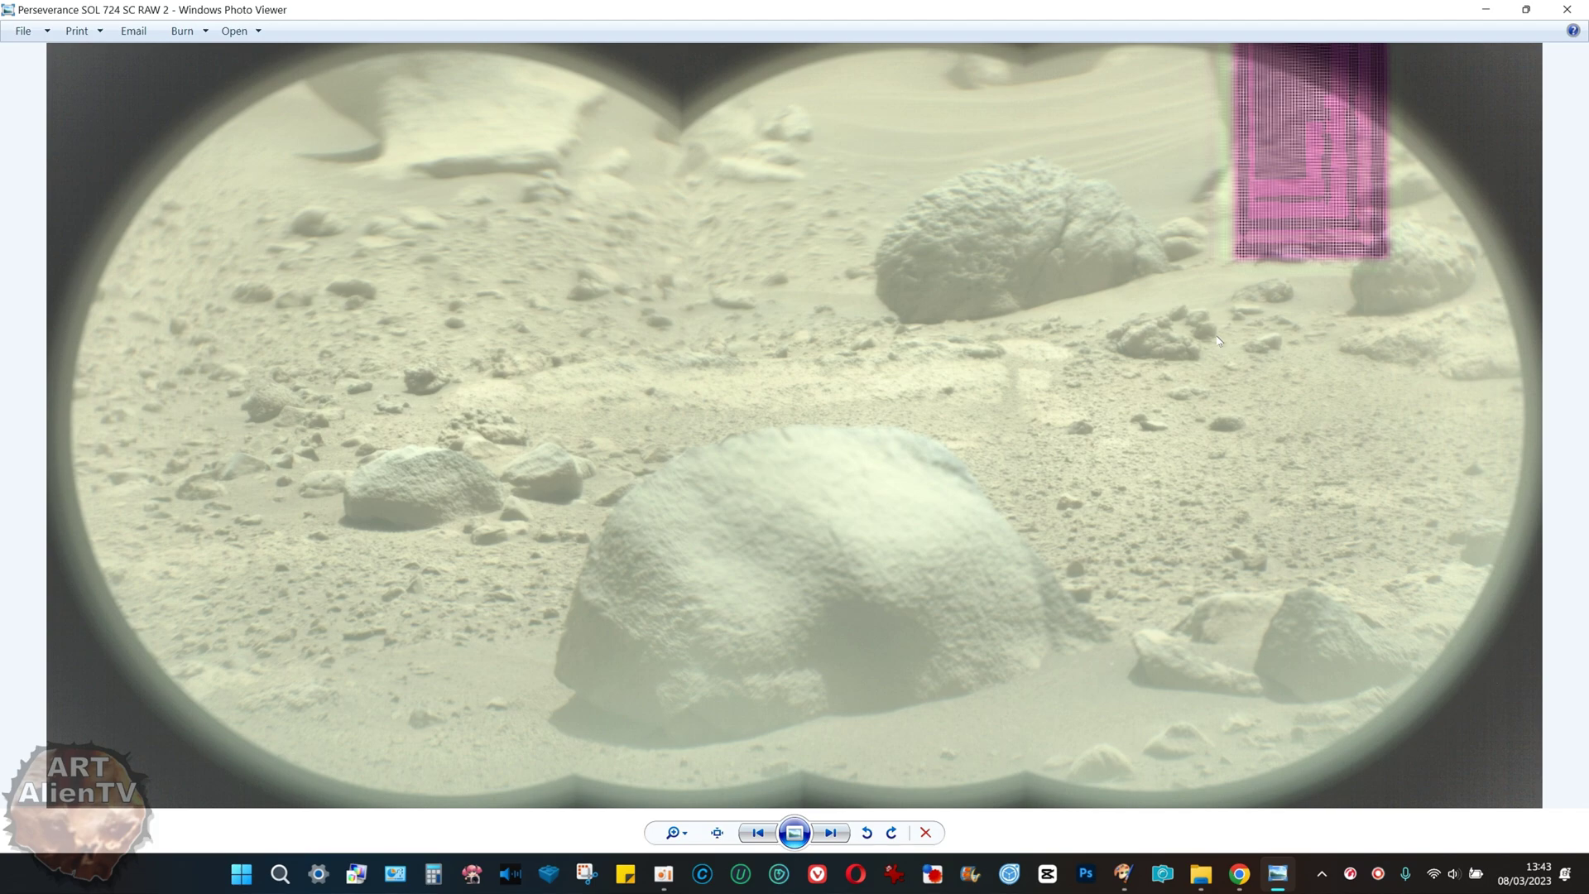
pyautogui.moveTo(1198, 887)
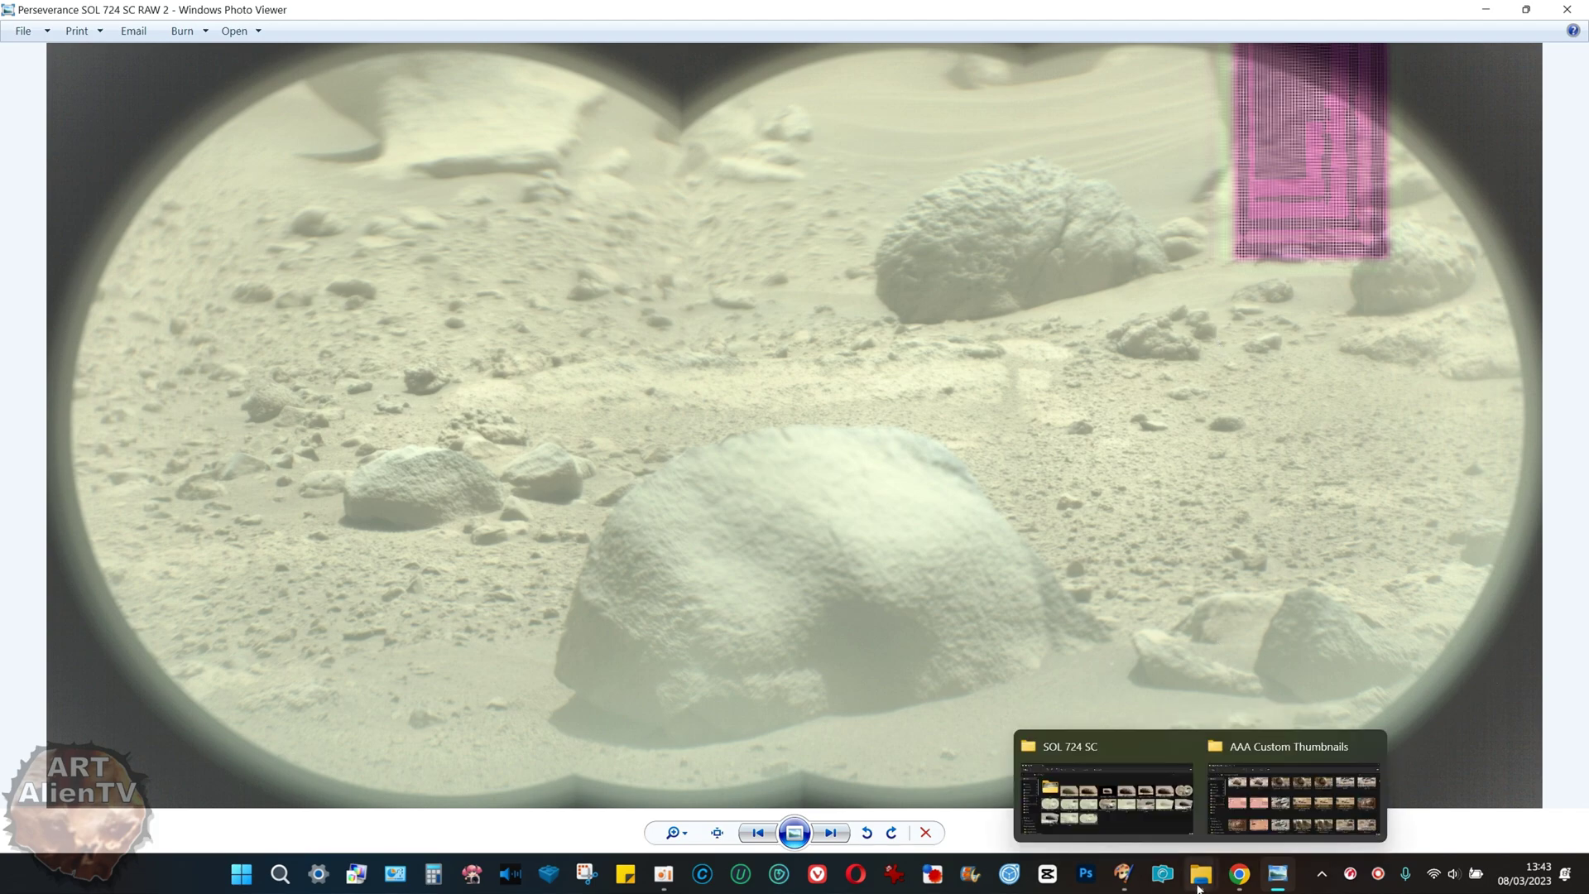
pyautogui.click(1270, 790)
pyautogui.doubleClick(885, 361)
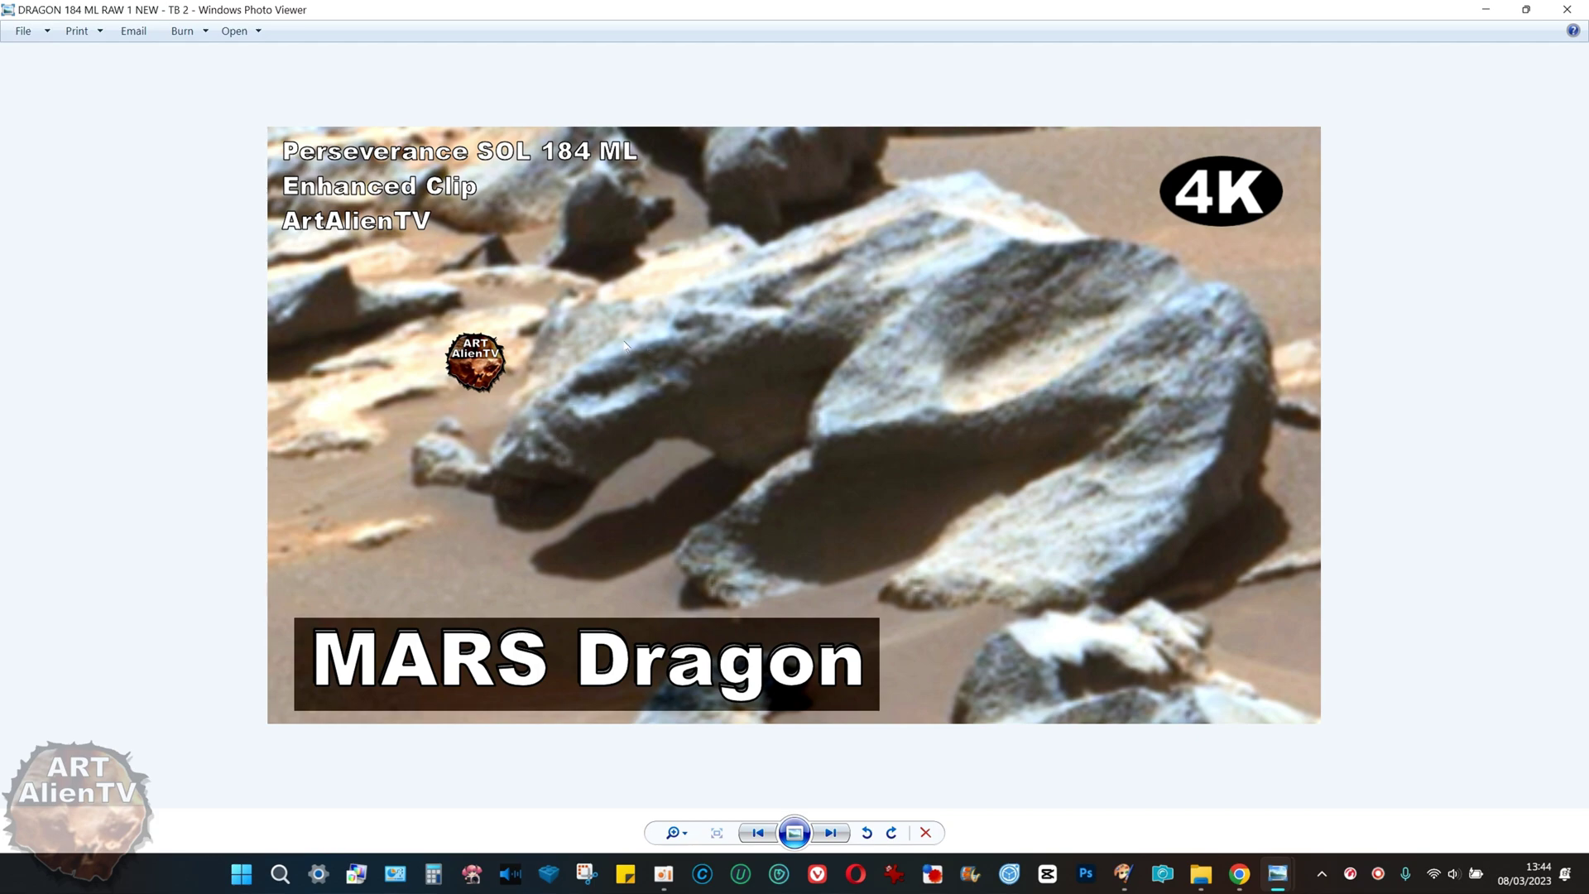
# - Zoom in and out on the Dragon thumbnail, then open MSL SOL 3755 MR ENGINE AATV T4K.bmp
pyautogui.scroll(3, 566, 398)
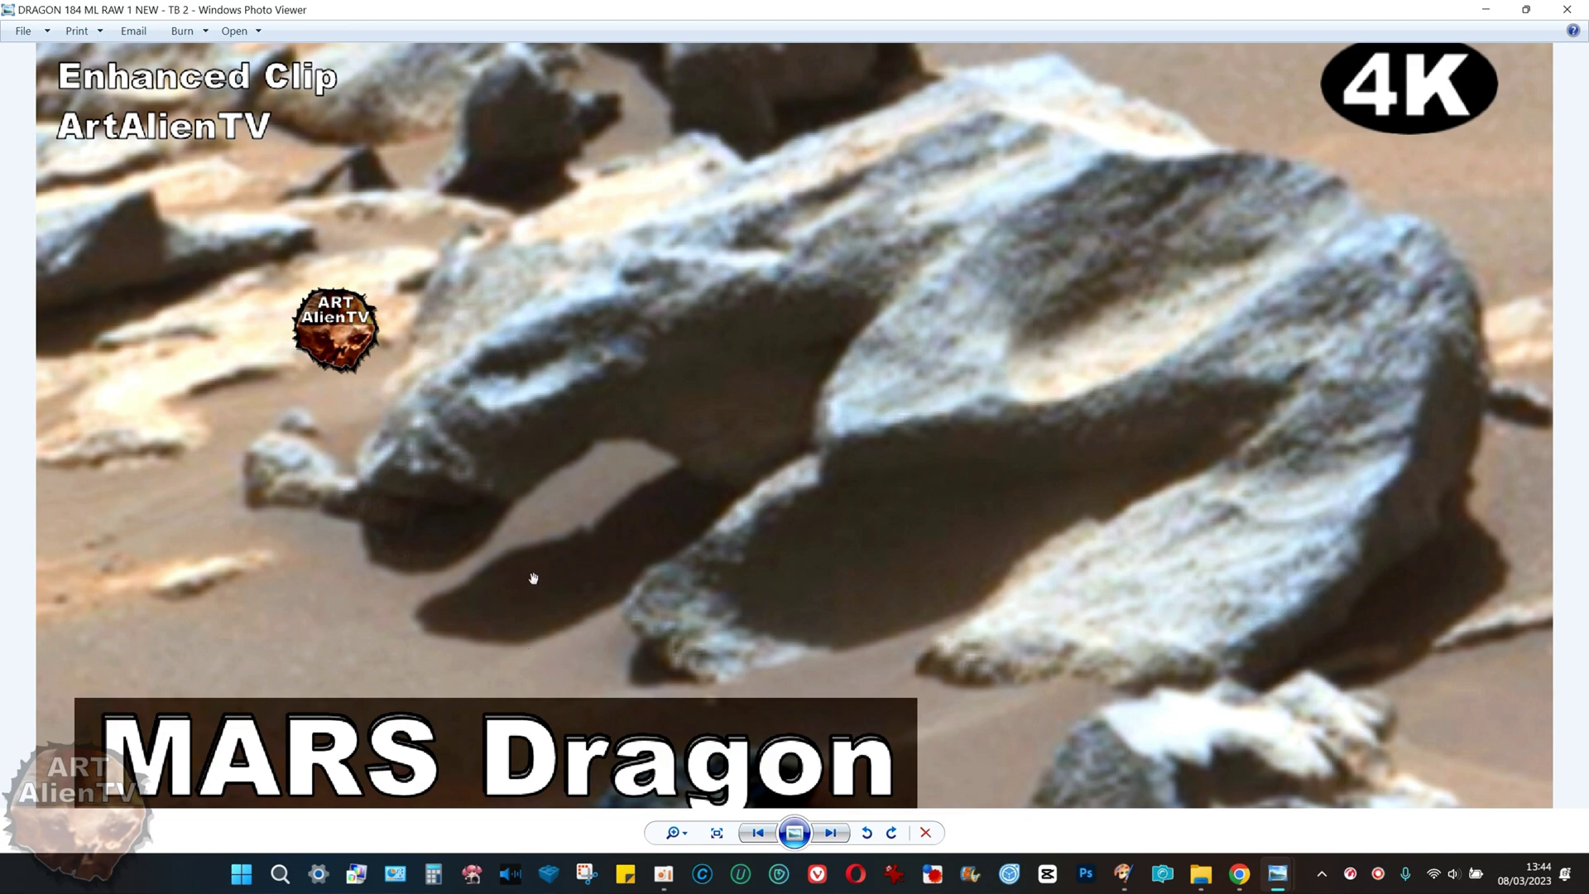
pyautogui.scroll(-1, 533, 578)
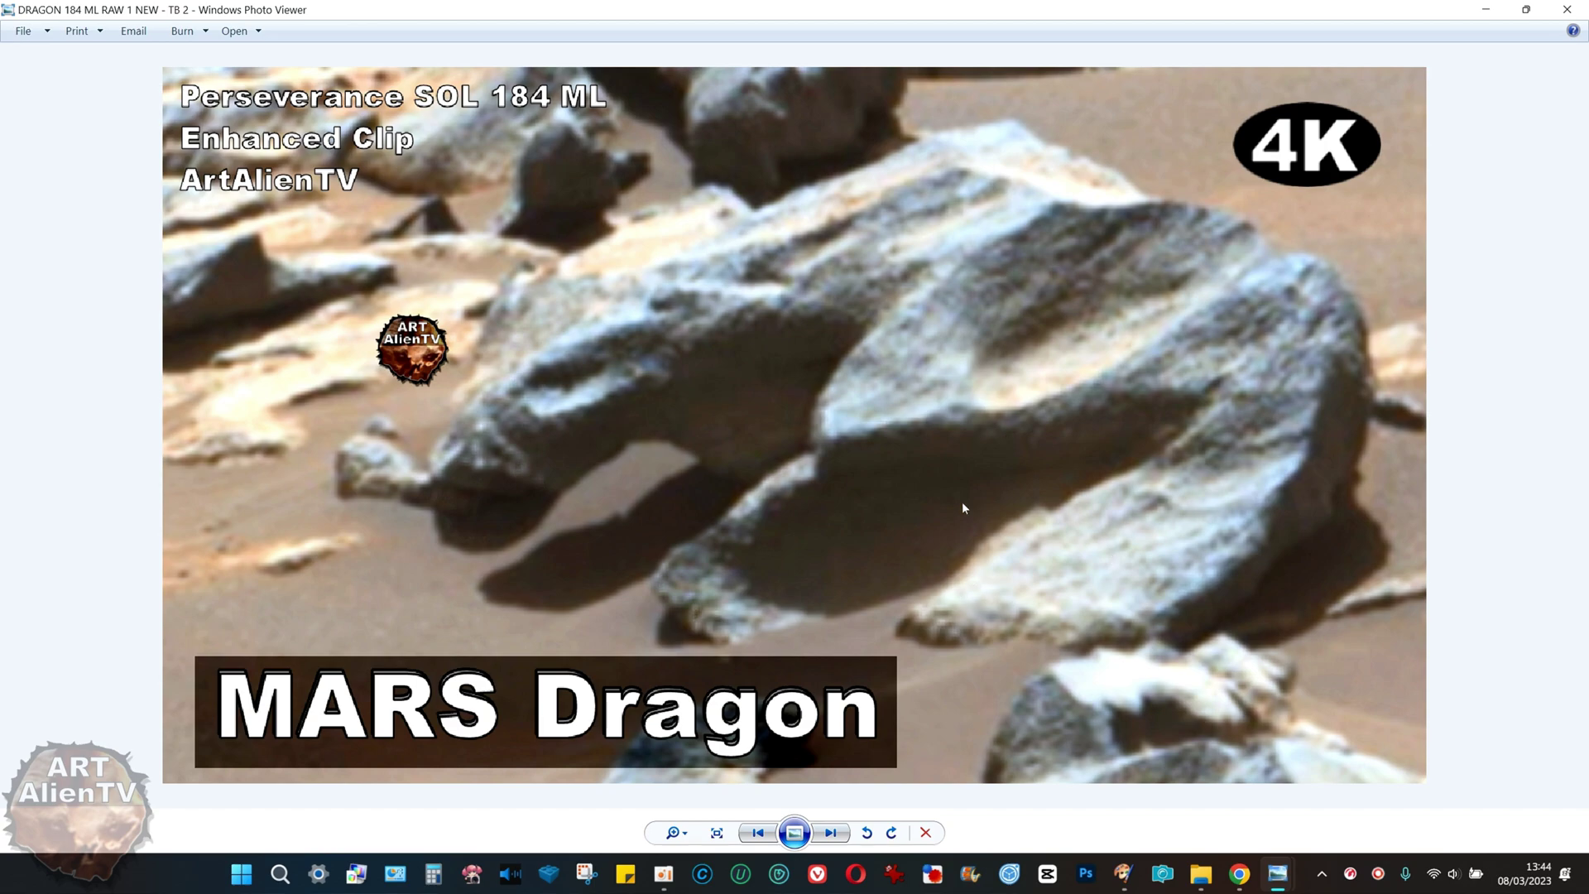
pyautogui.scroll(2, 918, 628)
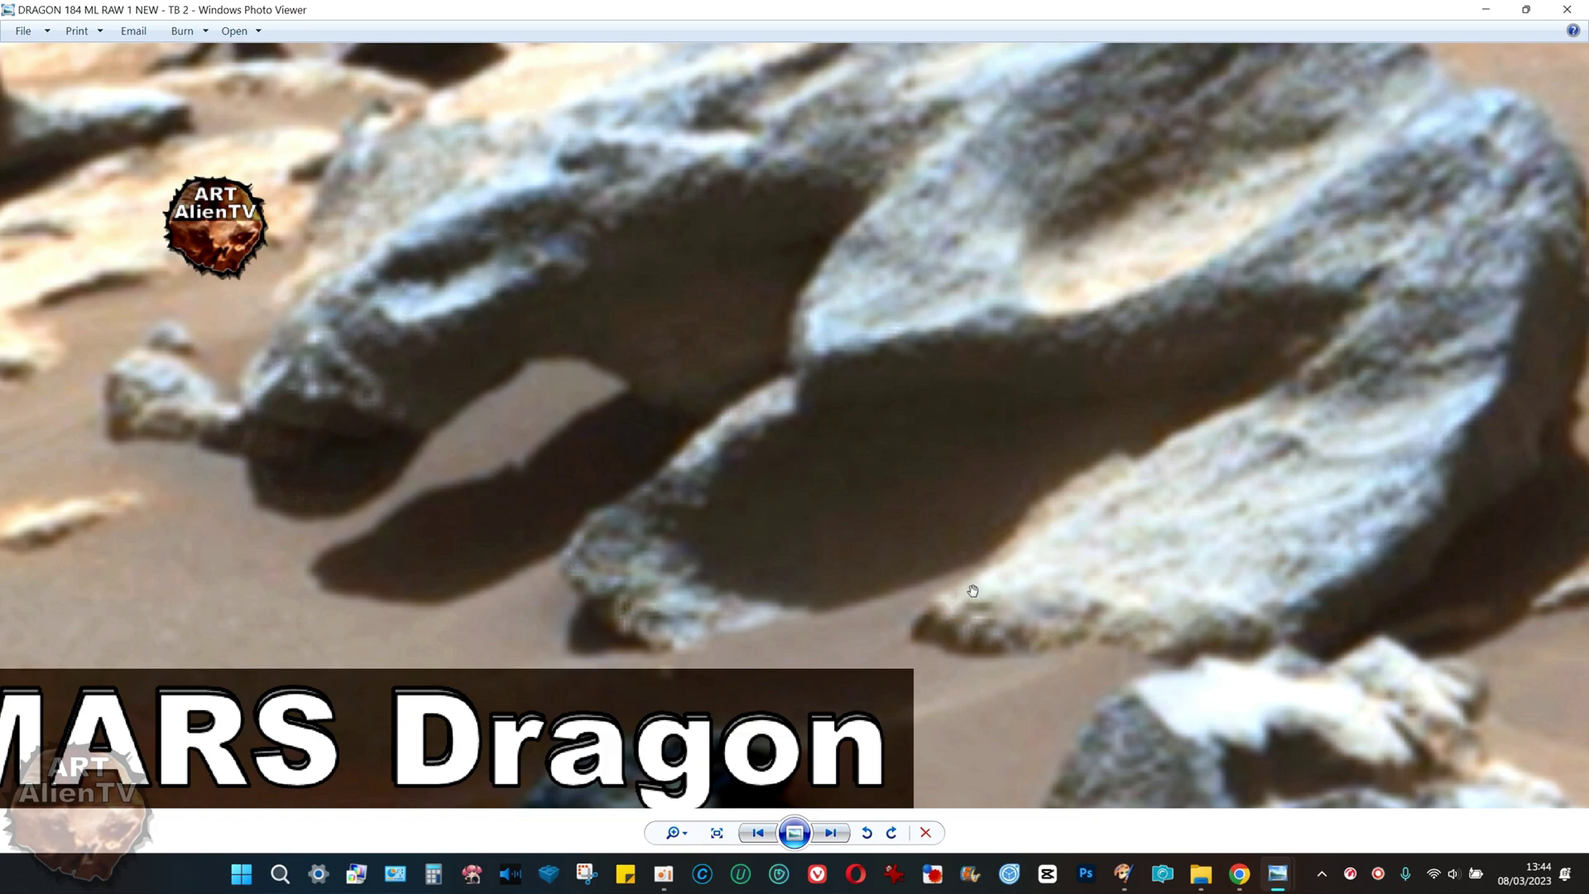
pyautogui.scroll(-2, 899, 615)
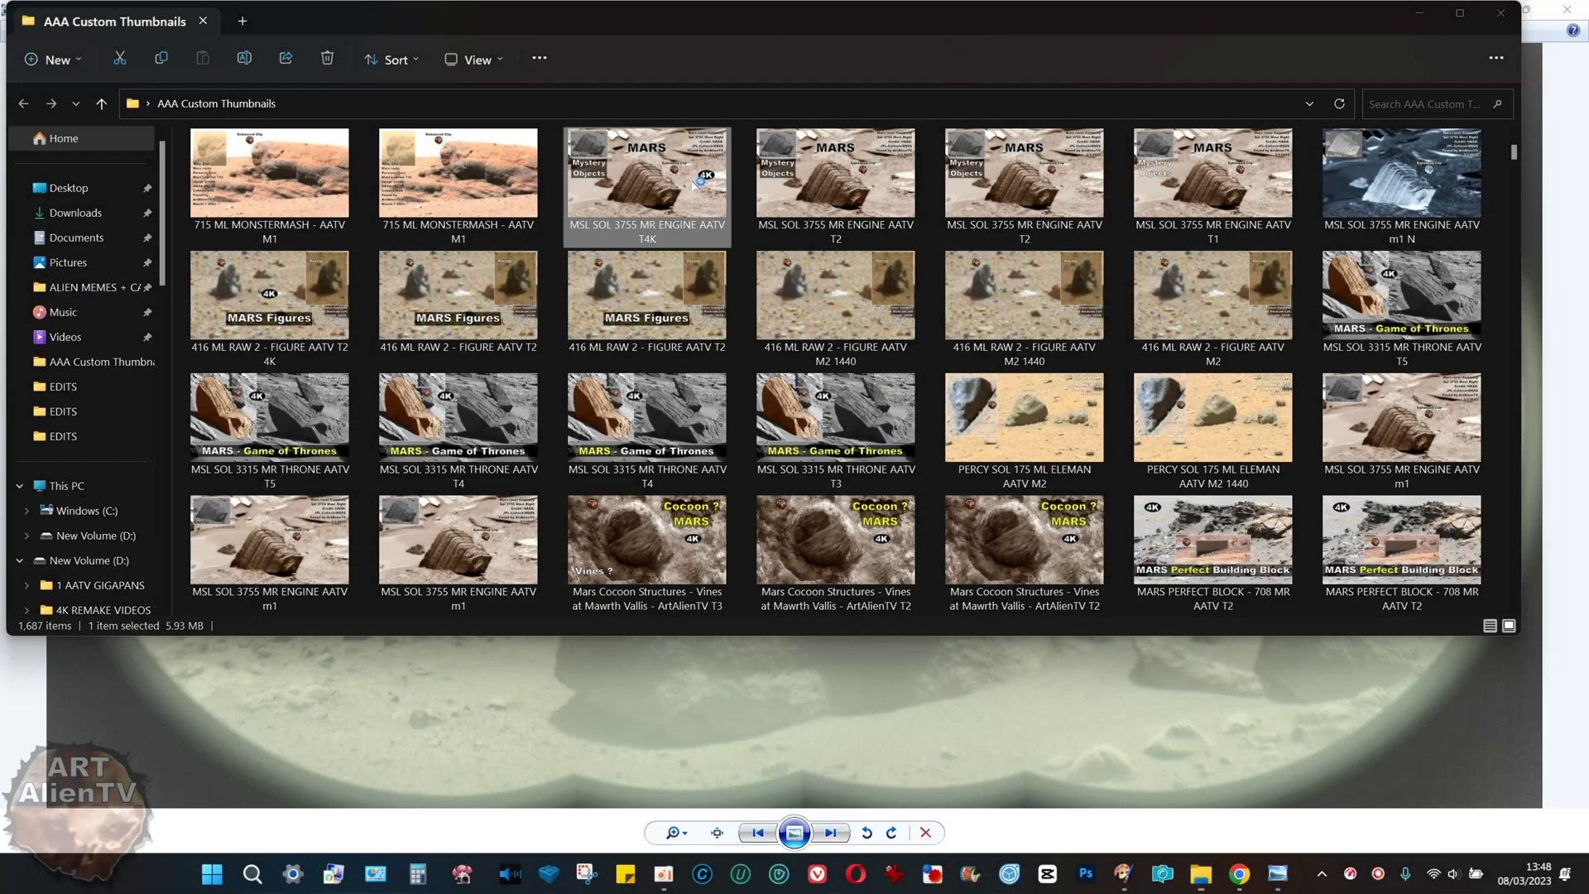
pyautogui.doubleClick(692, 181)
pyautogui.moveTo(916, 559)
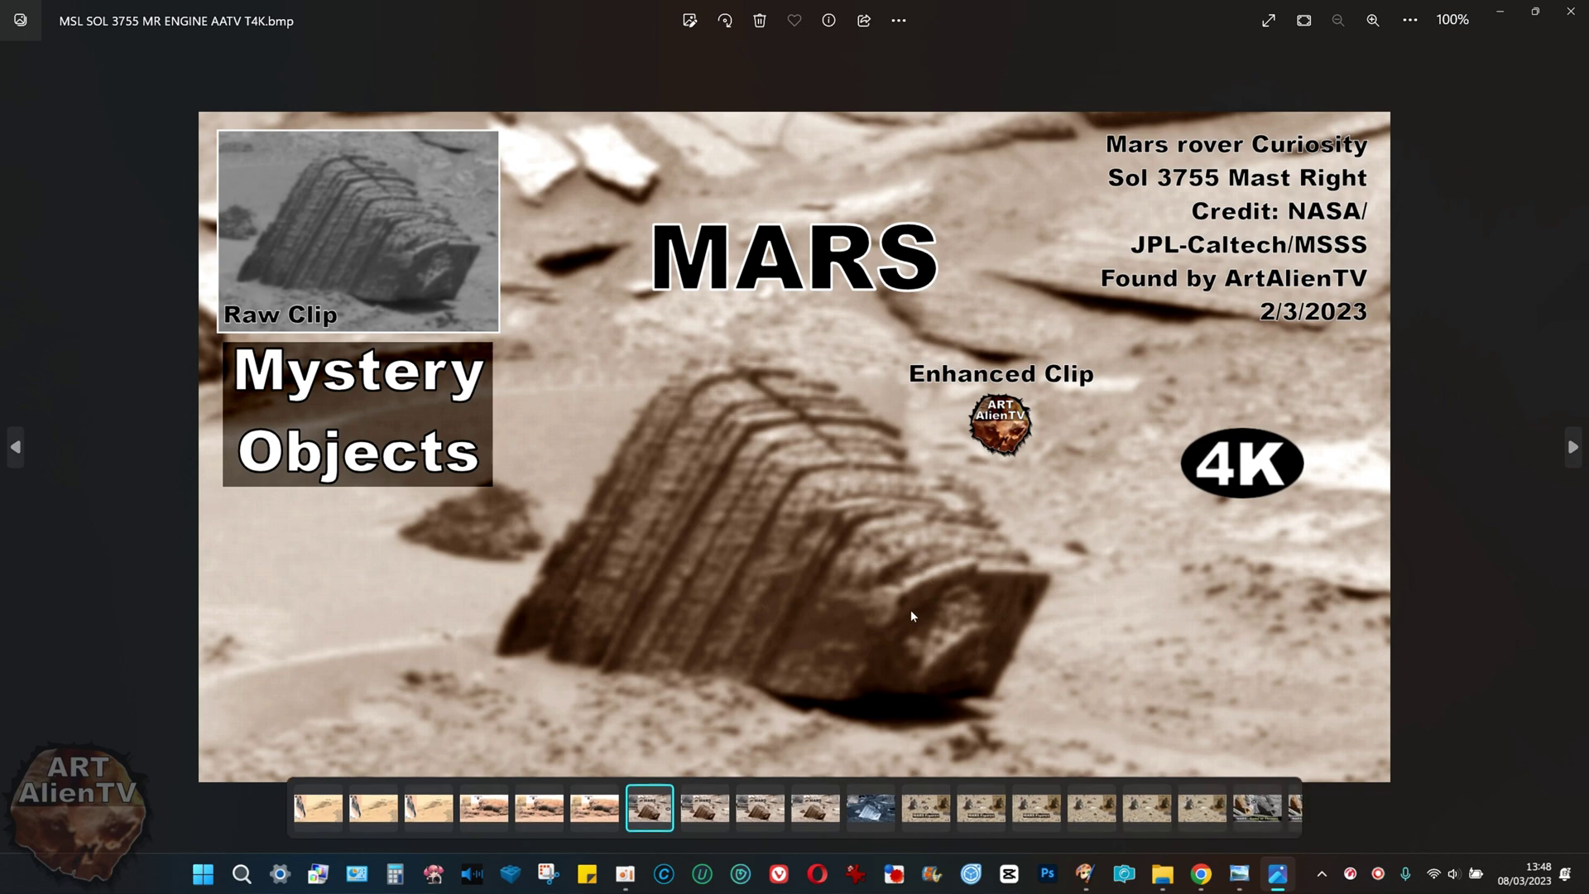
# - Advance to MSL SOL 3755 MR ENGINE AATV T2.png and zoom in and back out
pyautogui.click(1571, 447)
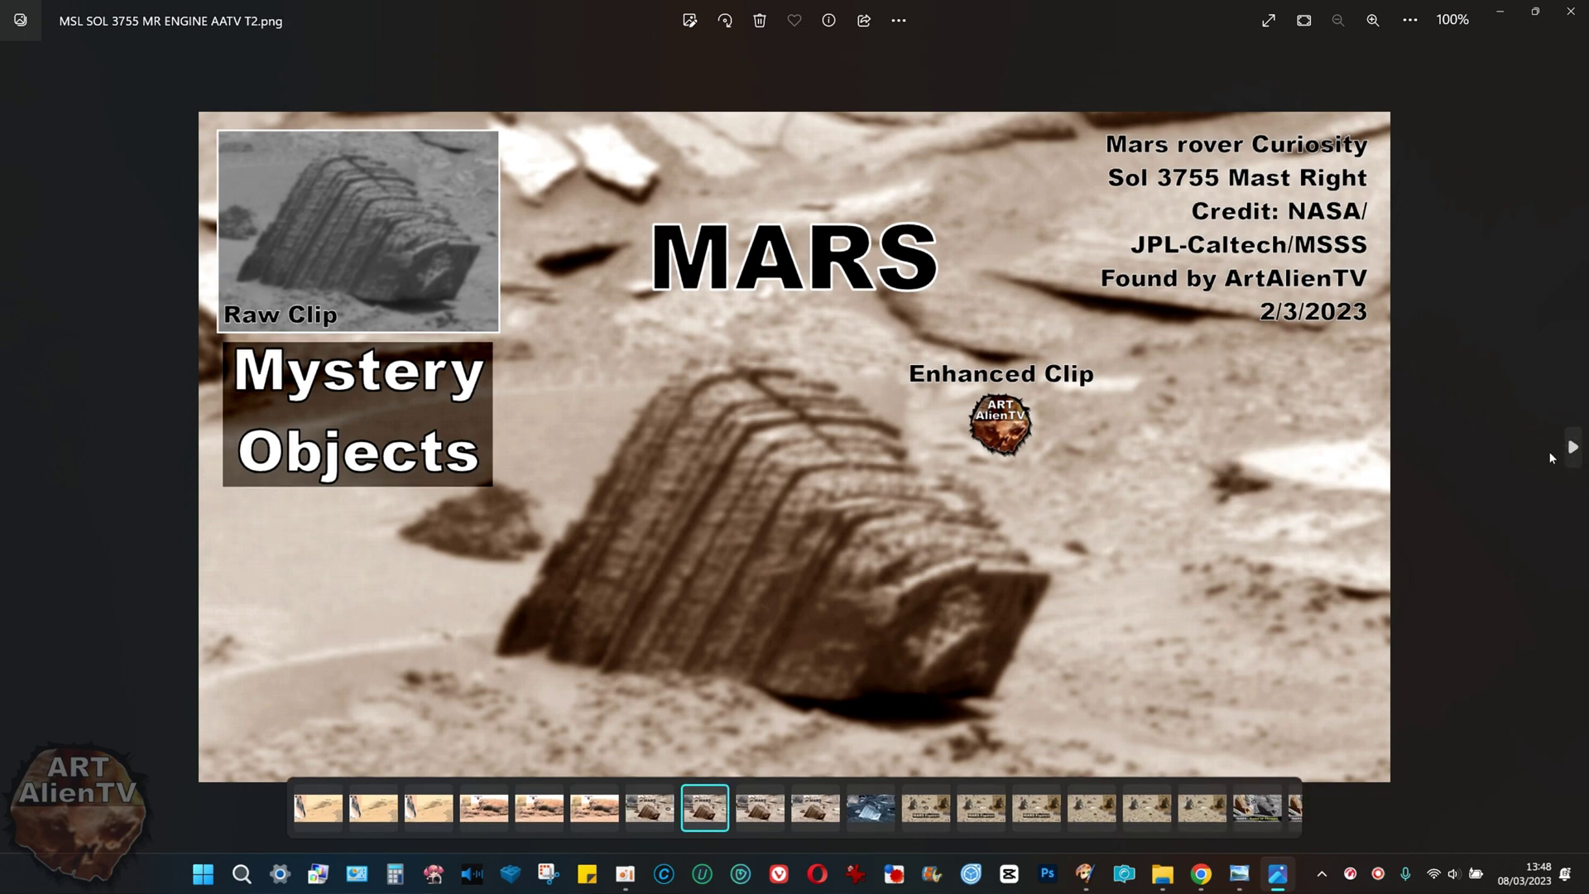
pyautogui.scroll(1, 987, 569)
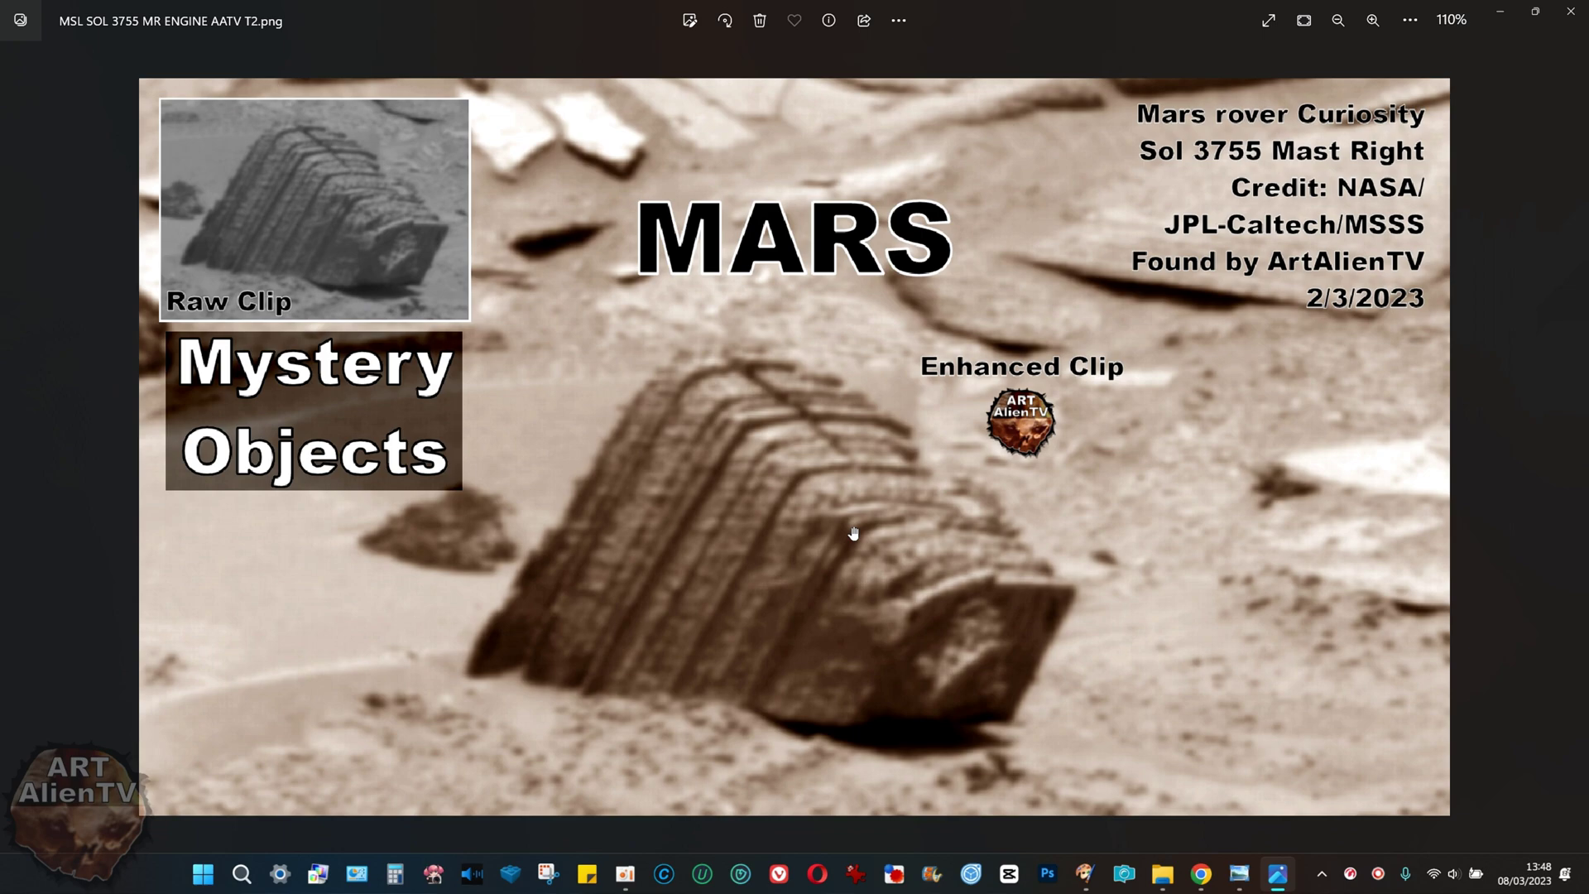
pyautogui.scroll(-1, 916, 579)
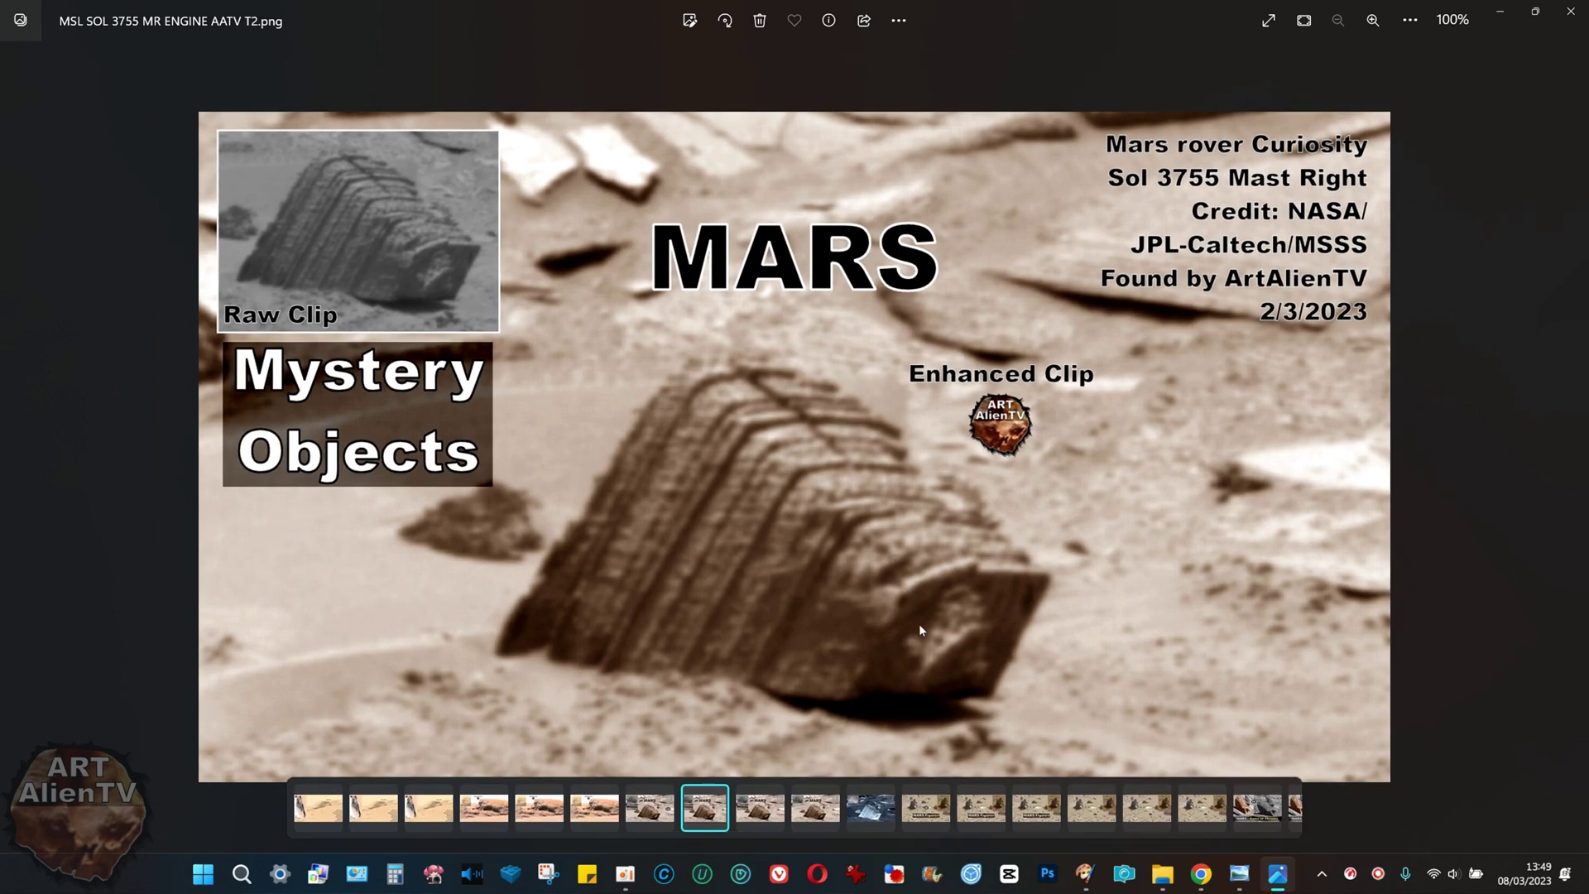